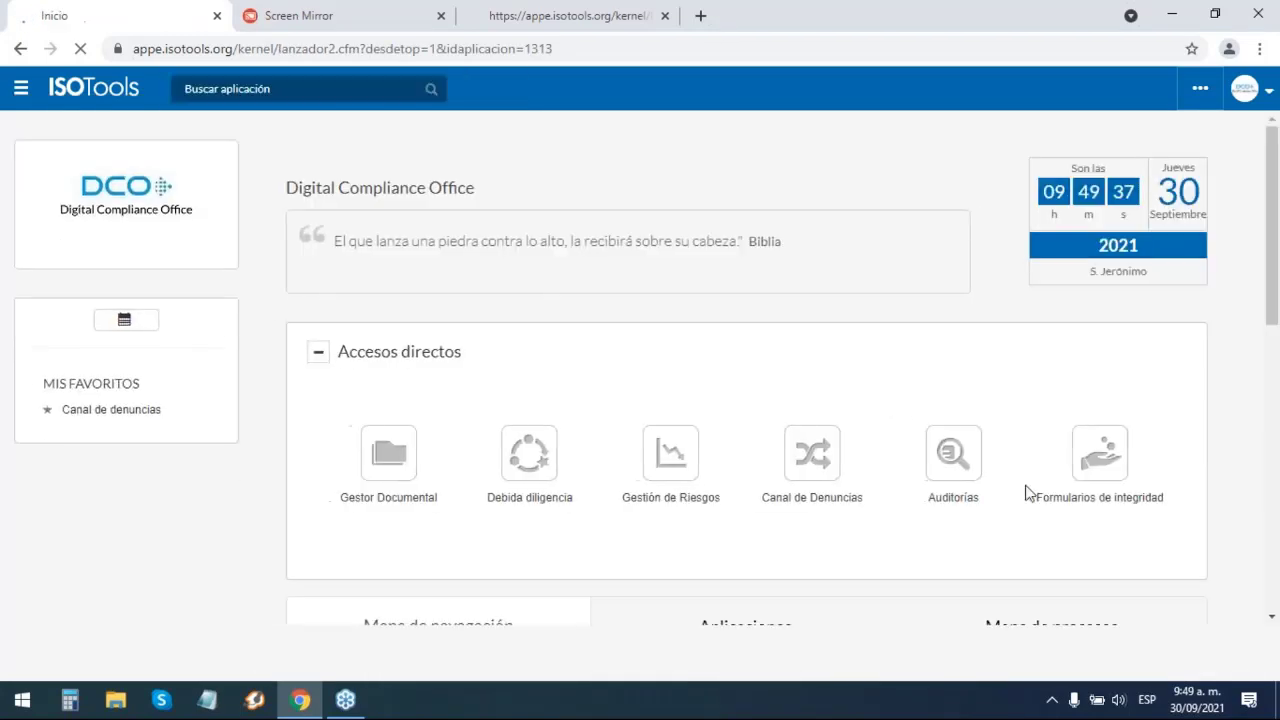
- Switch the process map view on the home page from the compliance system to the Mapa de procesos diagram
scroll(1040, 485, "down", 2)
left_click(1062, 443)
scroll(1062, 443, "down", 2)
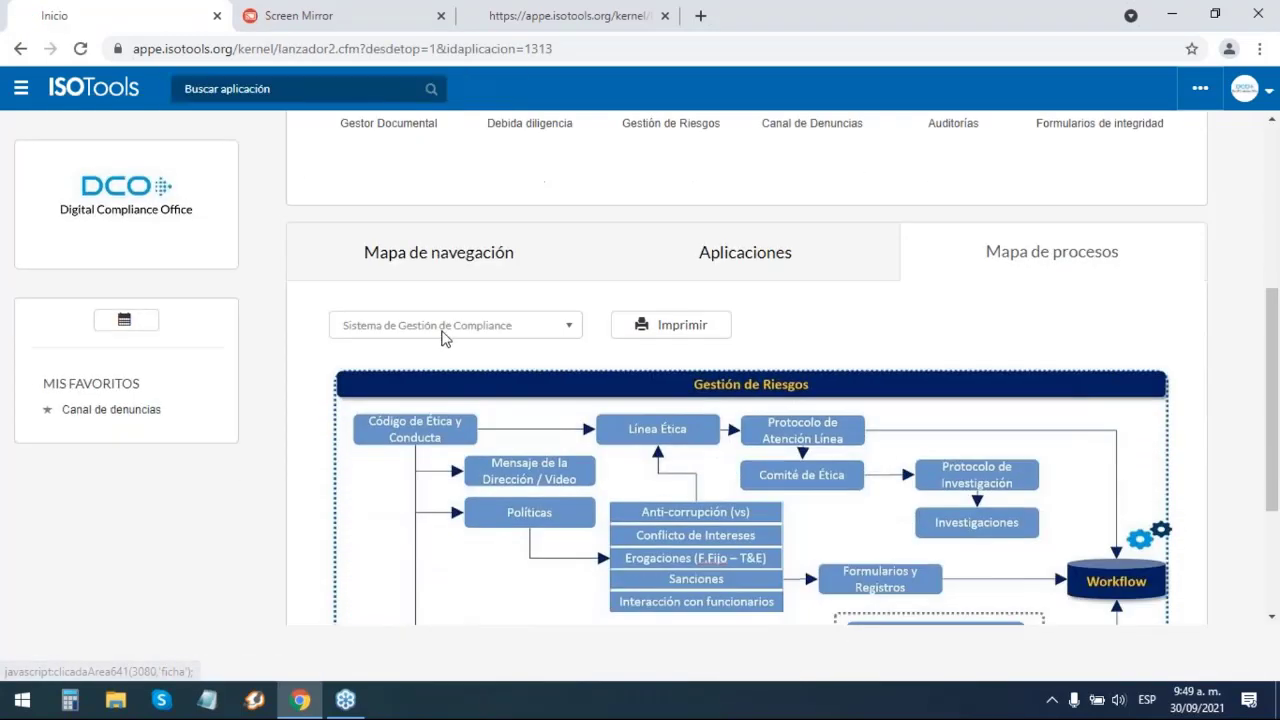
left_click(448, 325)
left_click(423, 425)
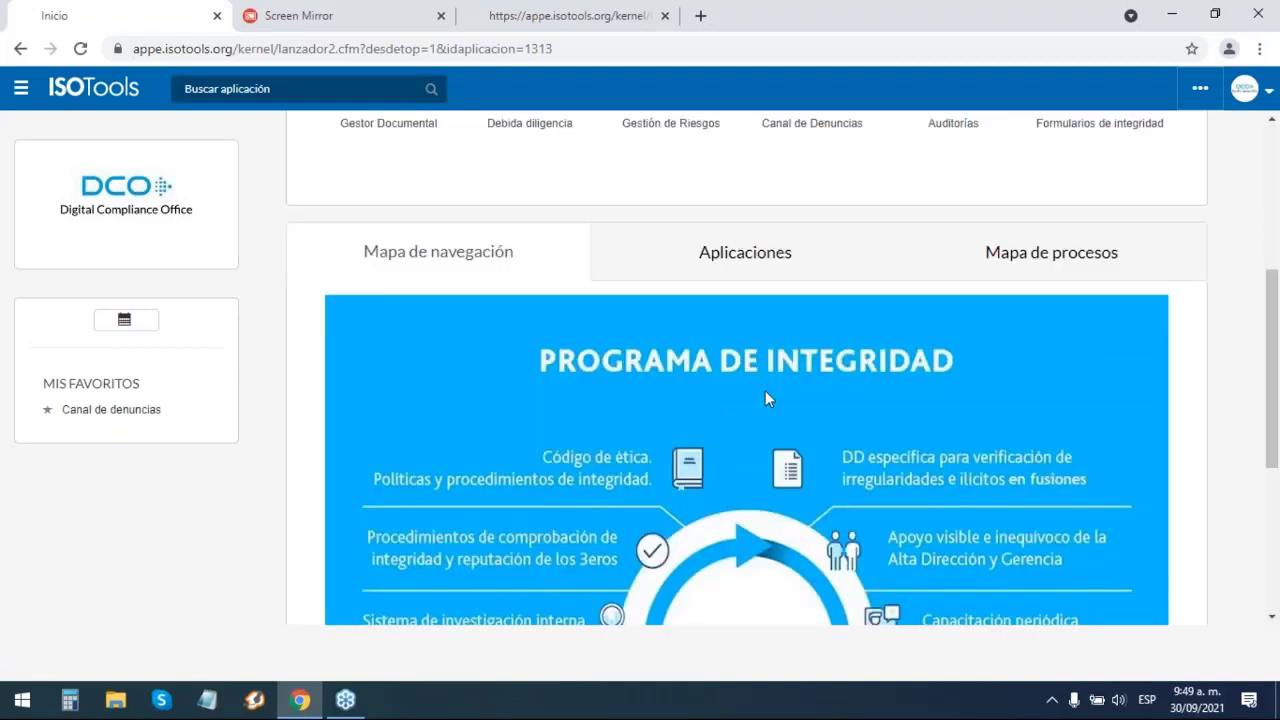
left_click(1014, 257)
scroll(634, 206, "down", 2)
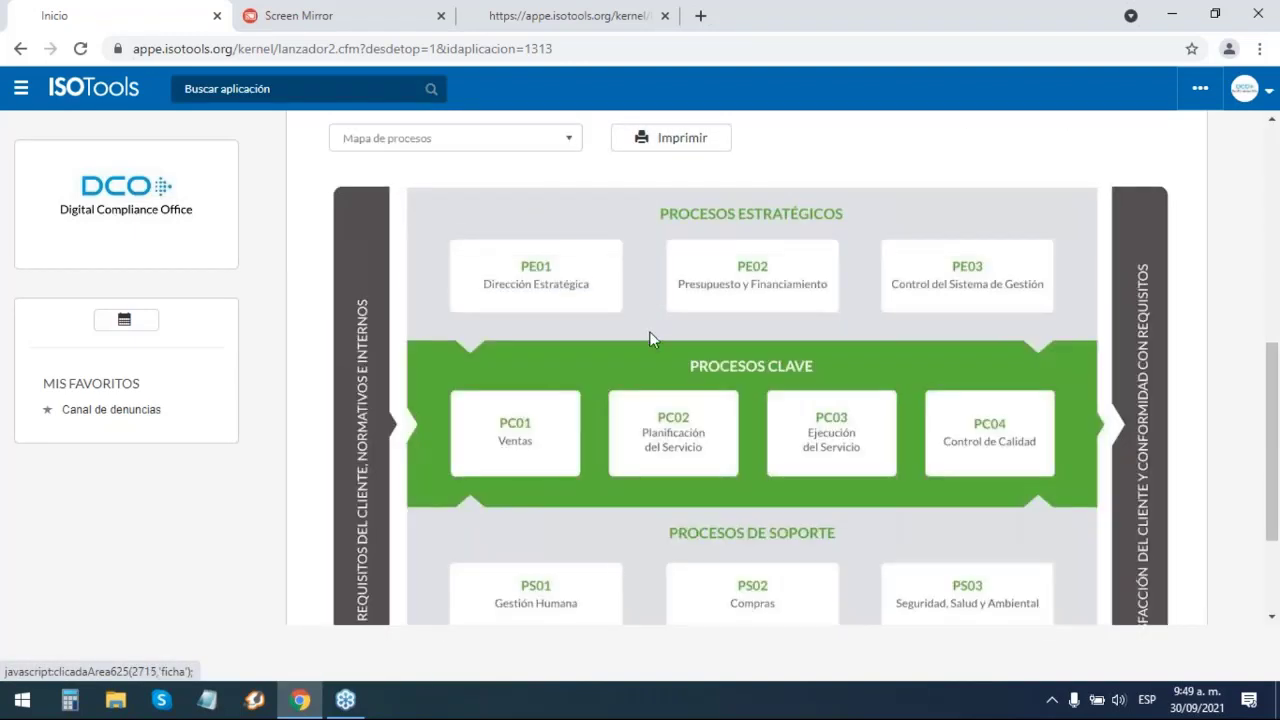
- Open the Ventas PC01 process from the map and review its record data
scroll(655, 335, "down", 2)
left_click(535, 268)
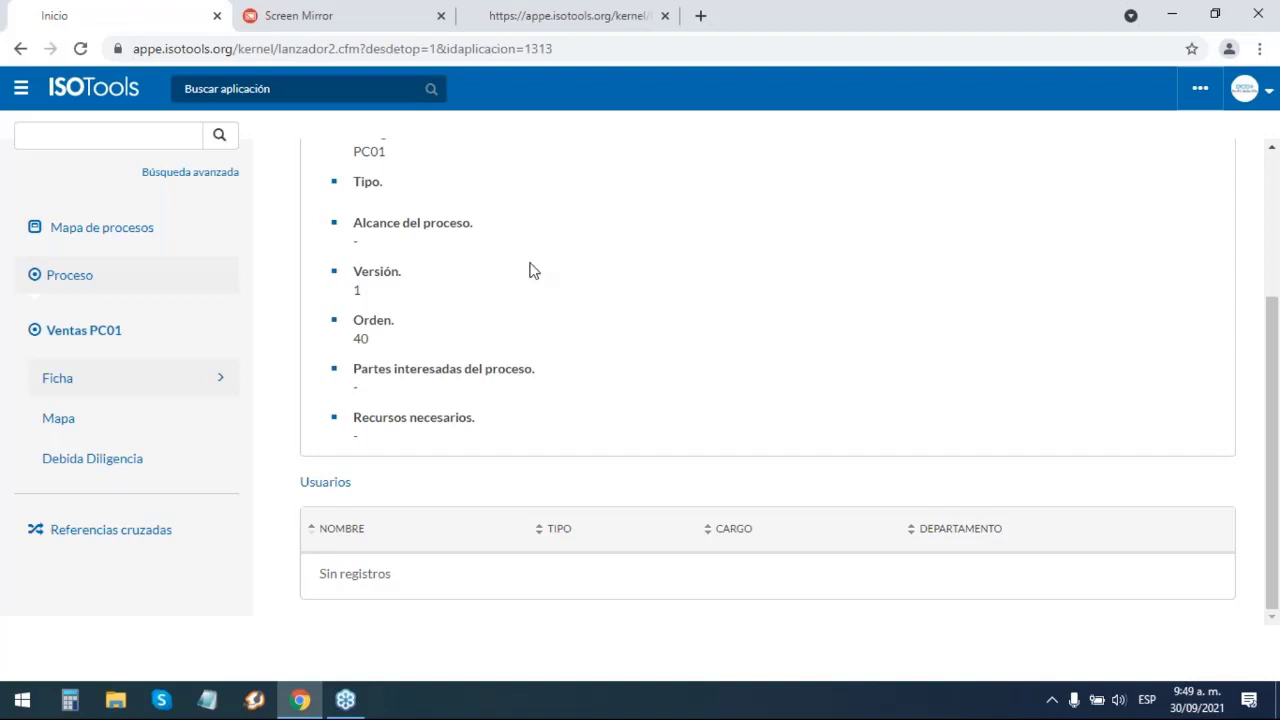
scroll(491, 274, "up", 3)
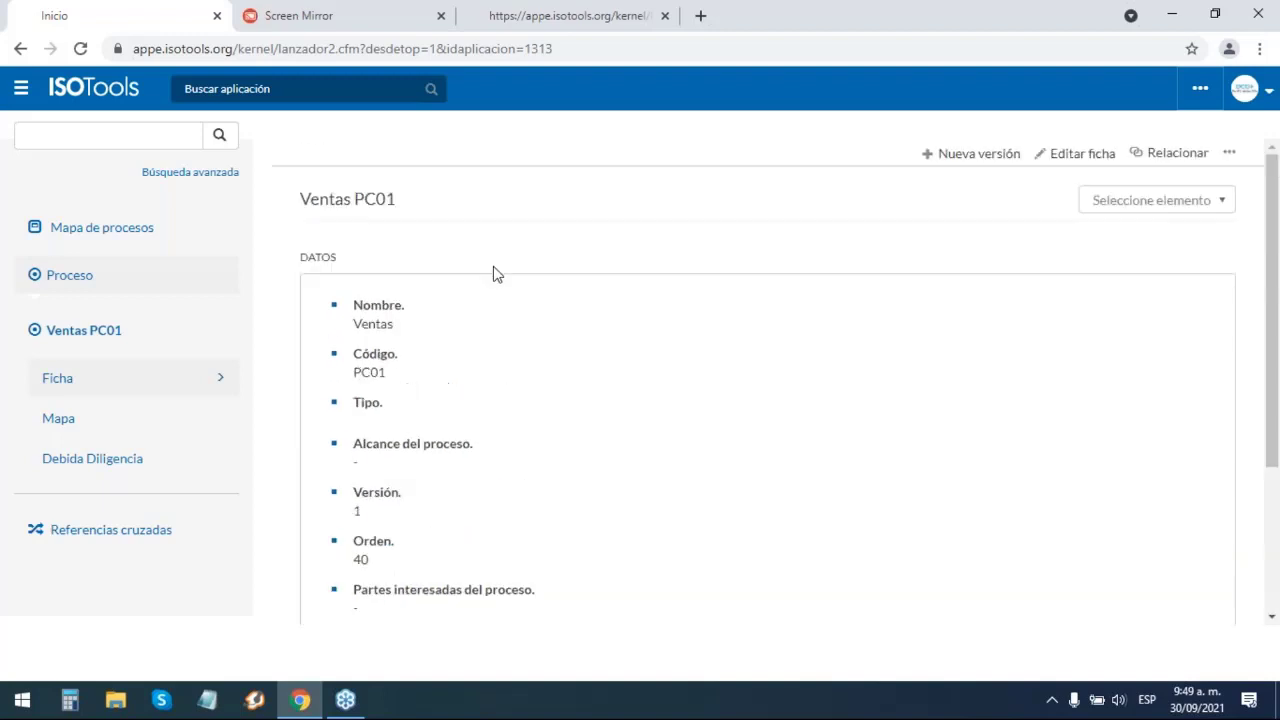
- Open the Finanzas / Capital Humano process from the full process list and review its record
left_click(80, 280)
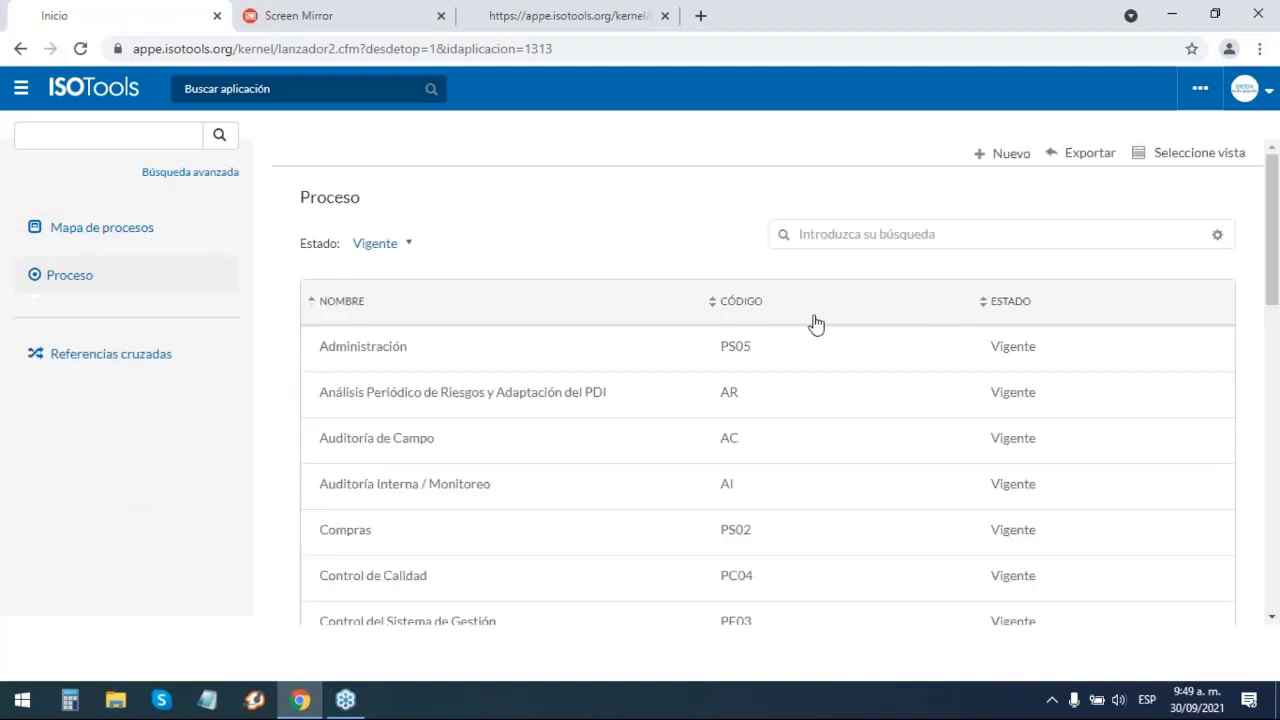
scroll(814, 322, "down", 4)
scroll(626, 340, "down", 1)
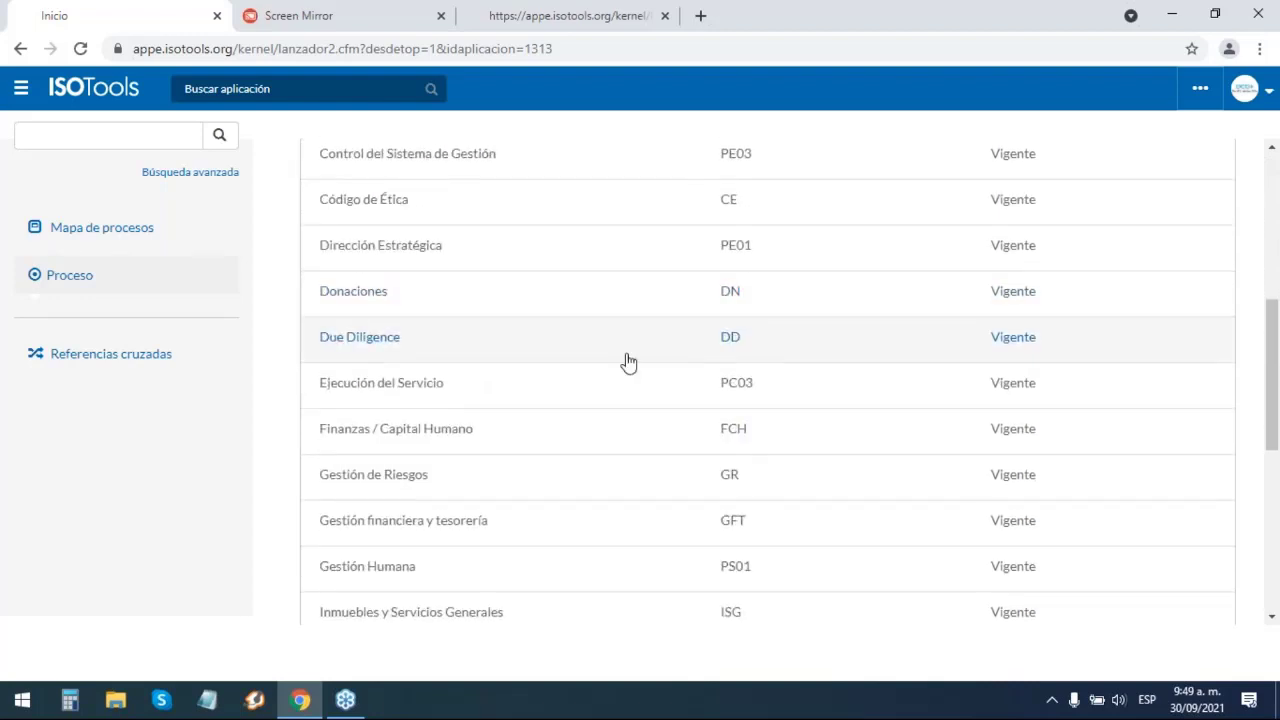
left_click(393, 434)
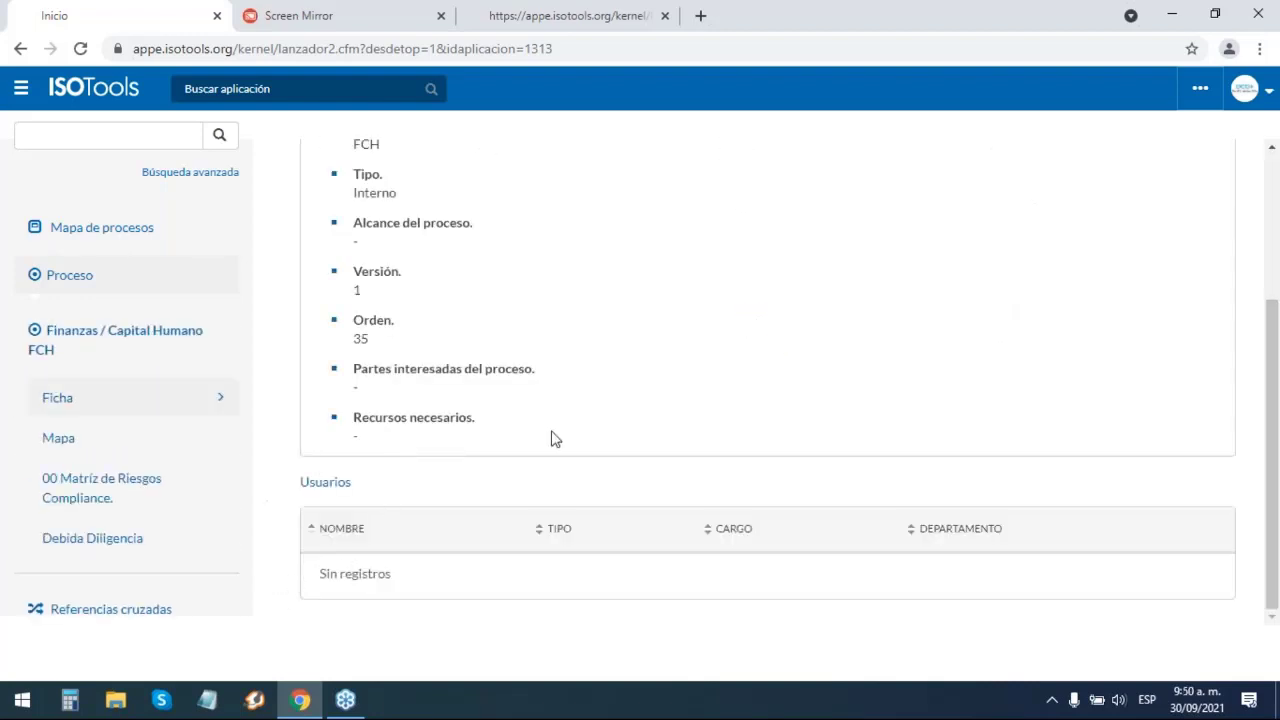
scroll(551, 437, "up", 2)
scroll(546, 437, "down", 2)
- Open the process's 00 Matríz de Riesgos Compliance and examine its risks, offence types, positions and risk evaluation columns
left_click(65, 500)
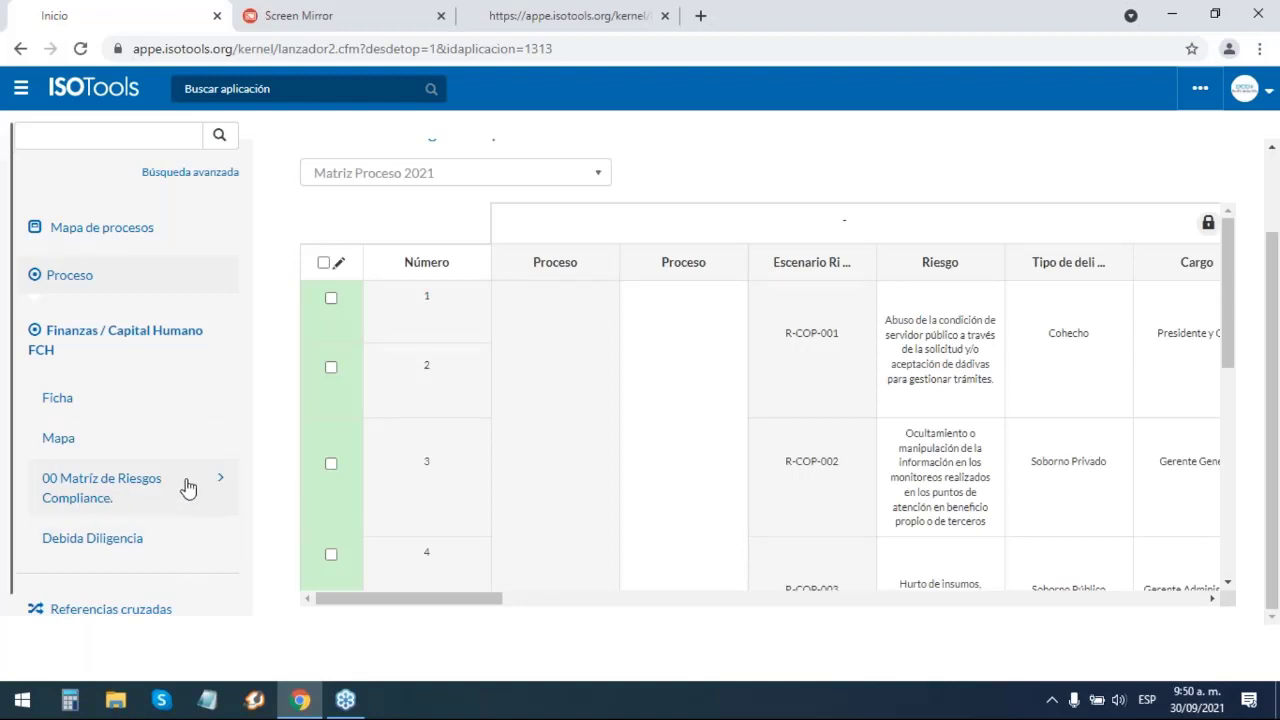
left_click_drag(386, 609, 423, 557)
scroll(585, 453, "down", 1)
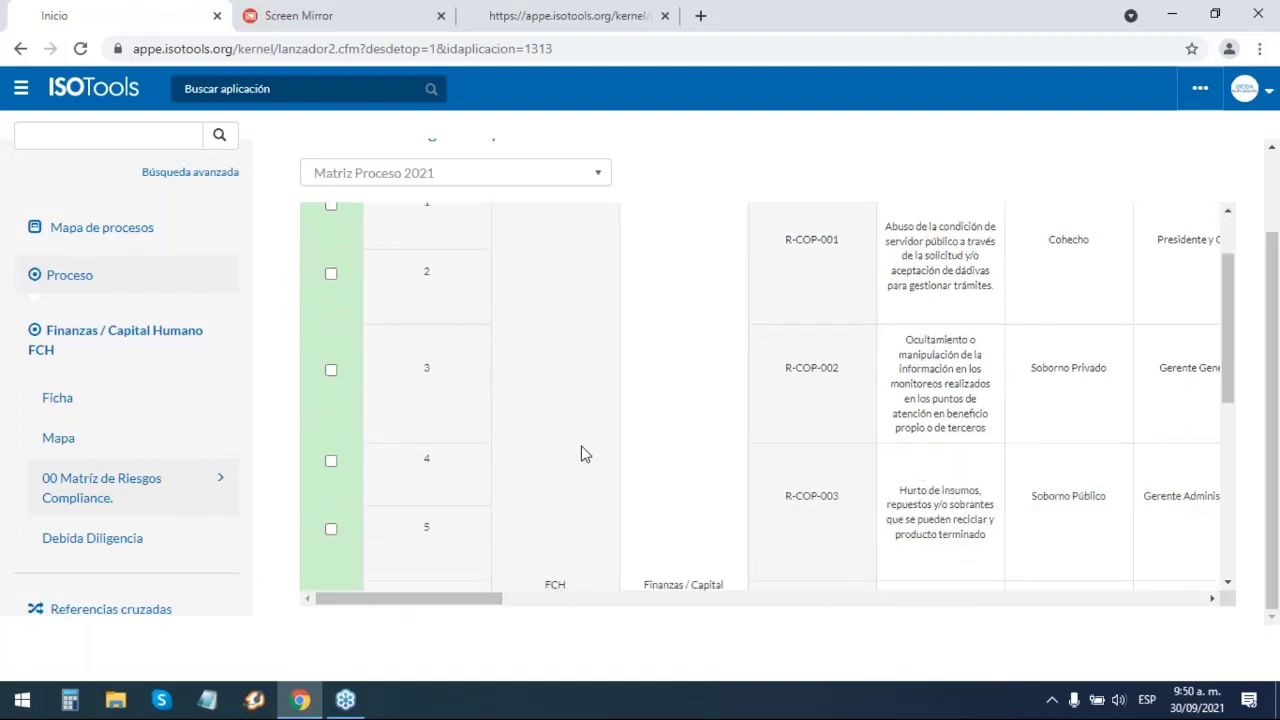
scroll(561, 519, "up", 1)
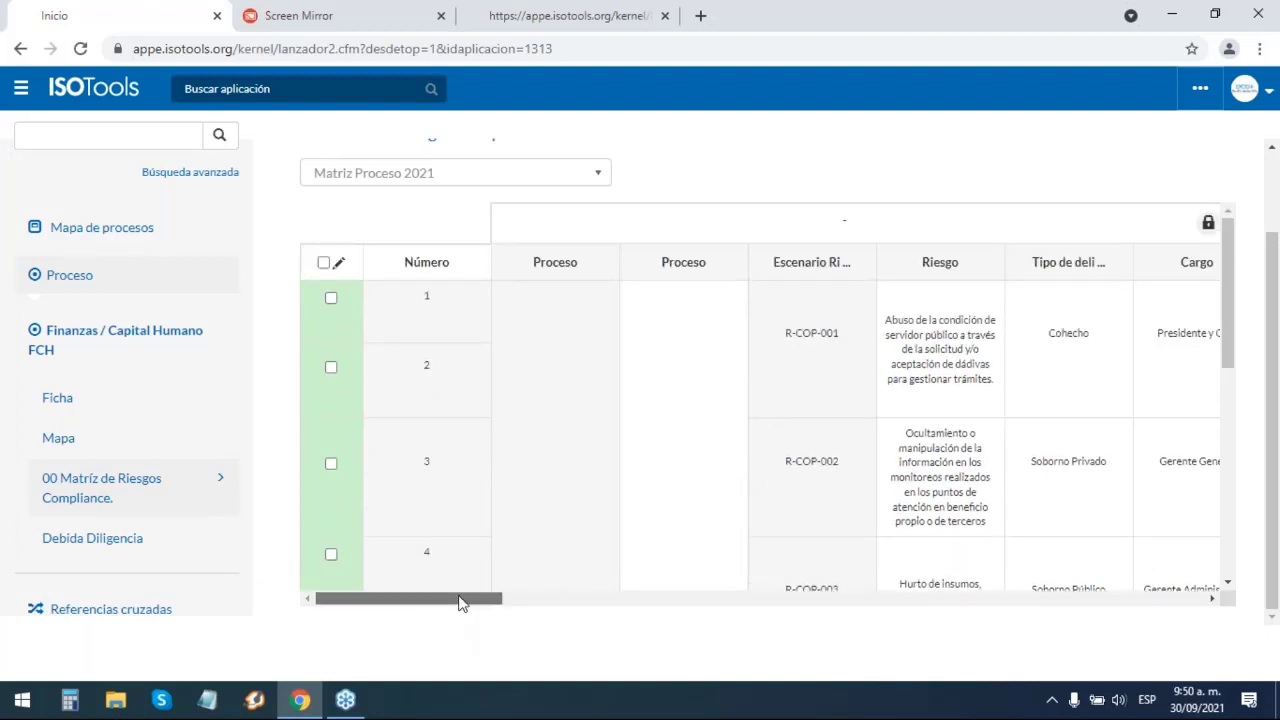
left_click_drag(468, 600, 578, 612)
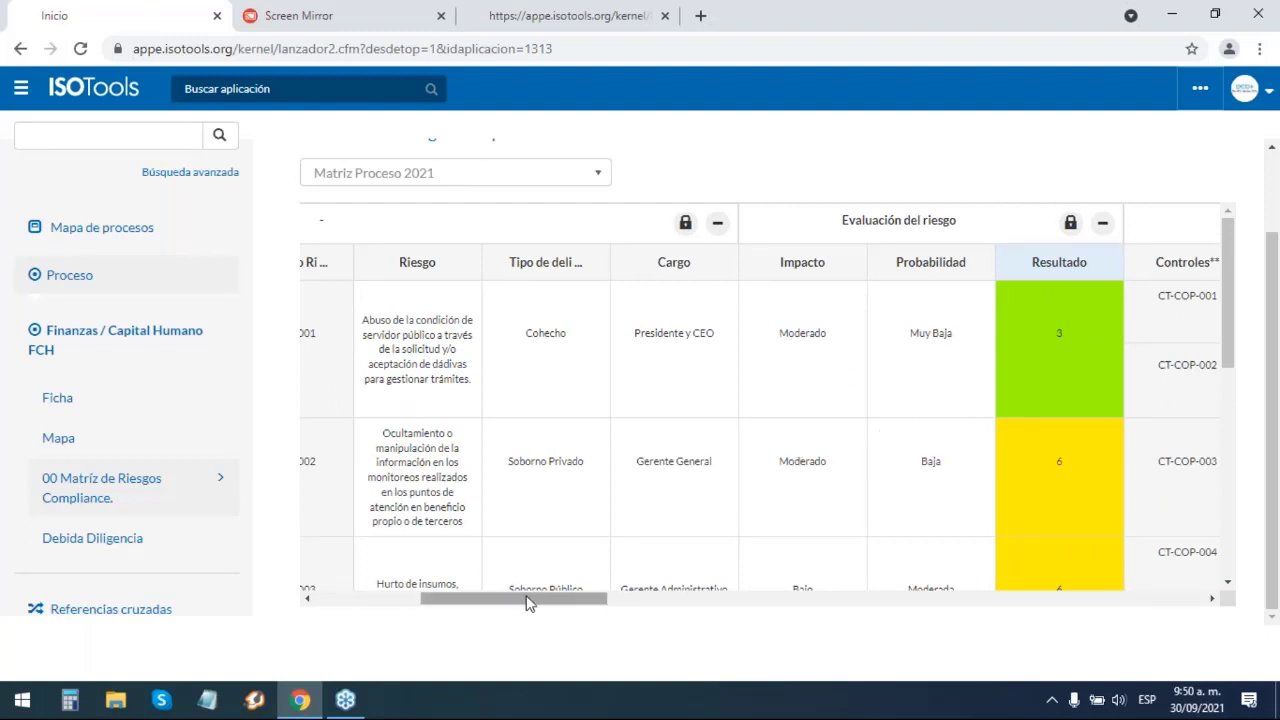
left_click_drag(543, 608, 429, 608)
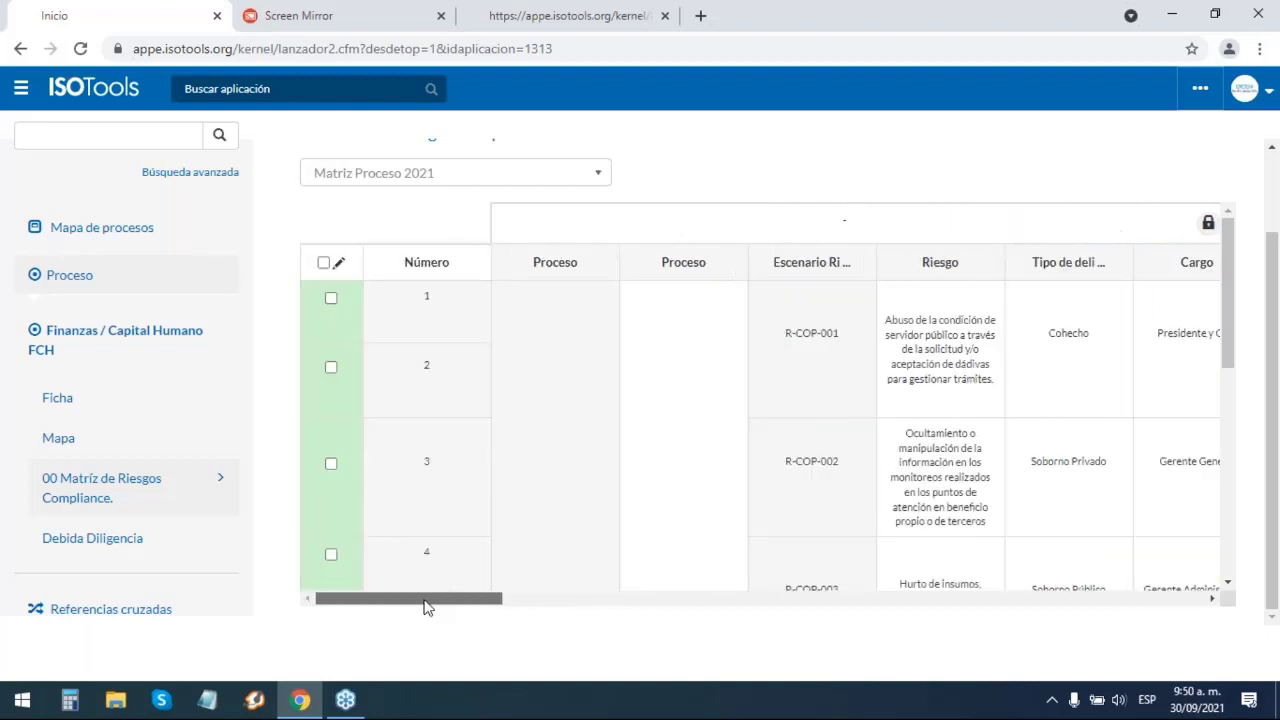
- View the process's Debida Diligencia records, then search the applications for "di" and open Debida diligencia
left_click(110, 537)
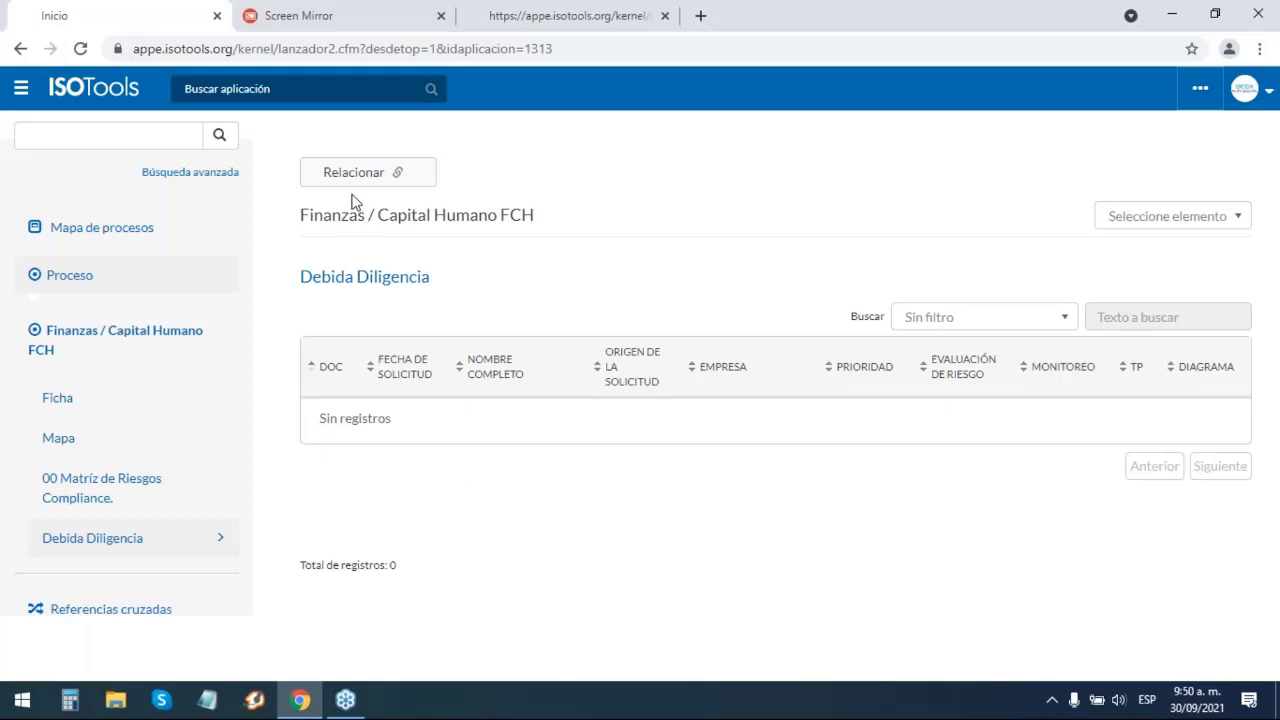
left_click(360, 88)
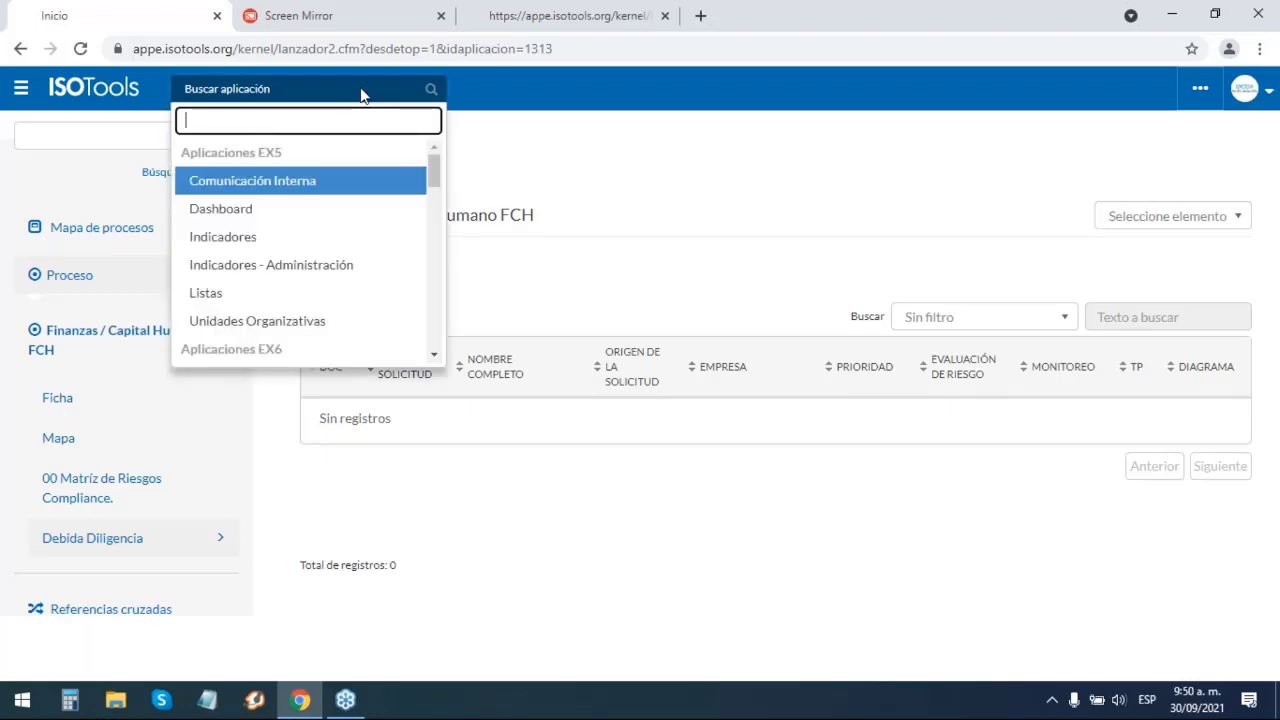
type("de")
key("BackSpace")
key("BackSpace")
type("di")
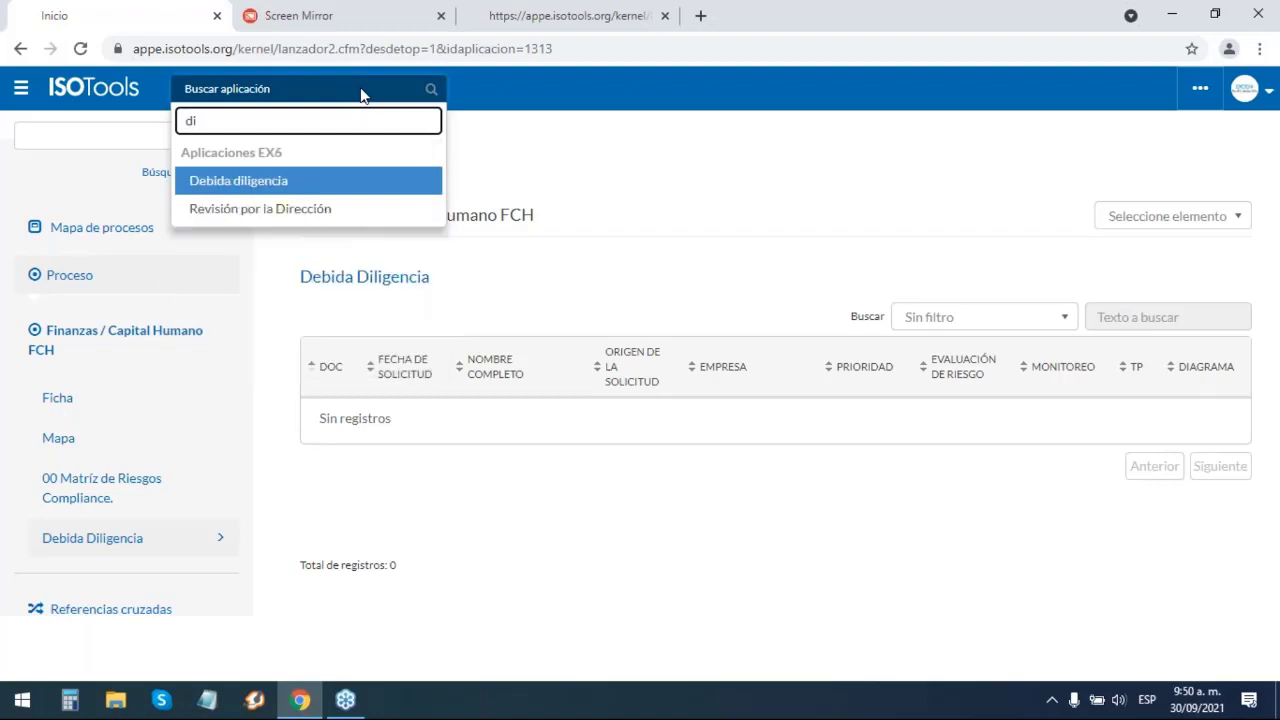
key("Return")
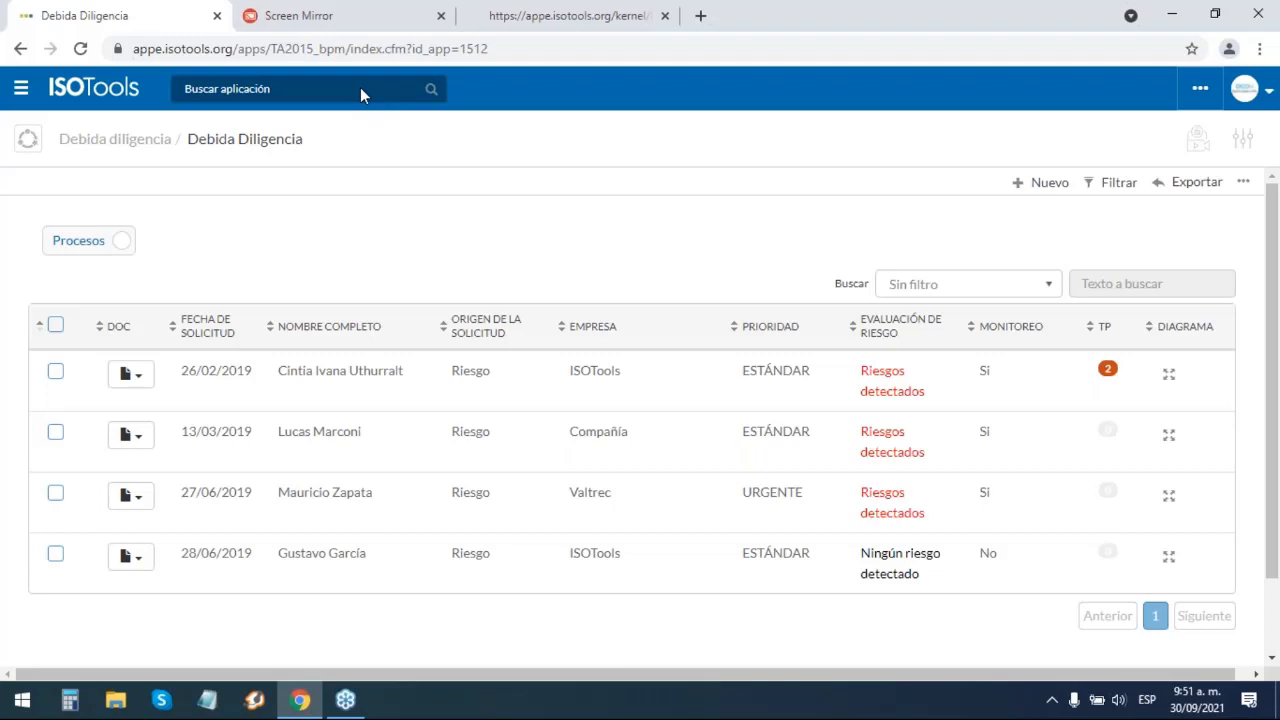
- Examine the workflow diagram of the first due diligence record, from the follow-up request to closure, and close it
left_click(1169, 375)
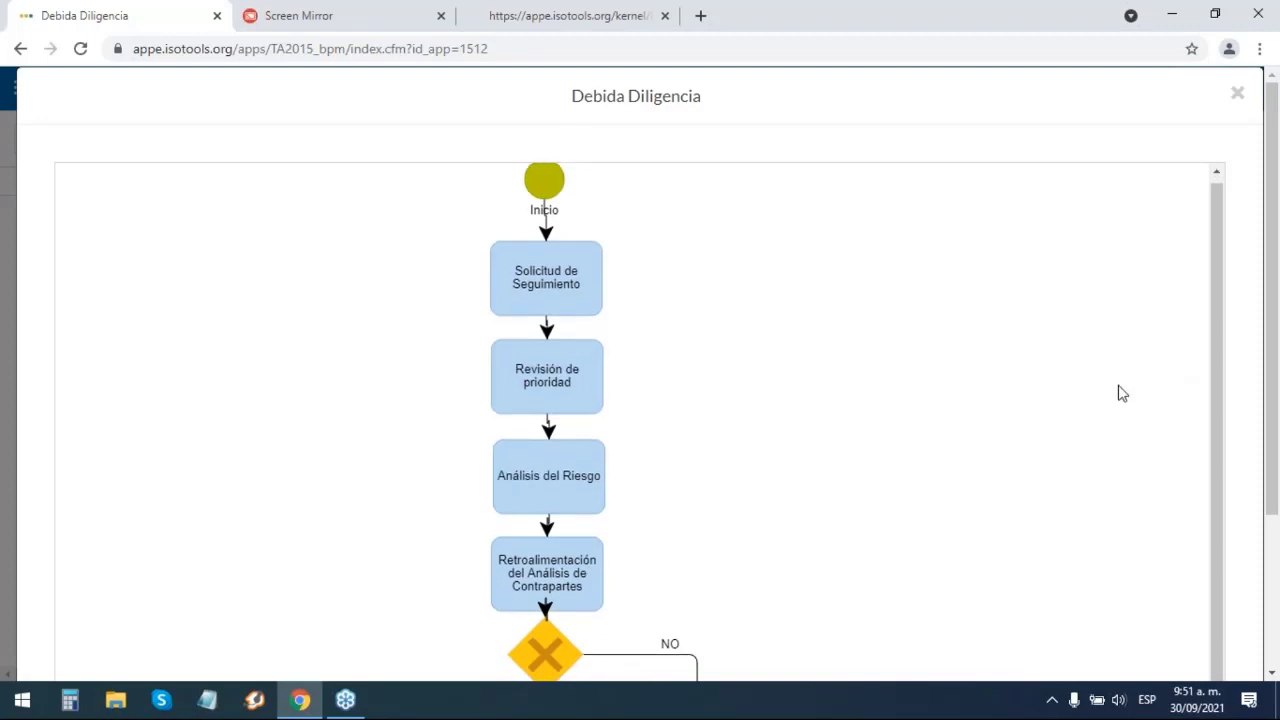
scroll(1120, 395, "down", 1)
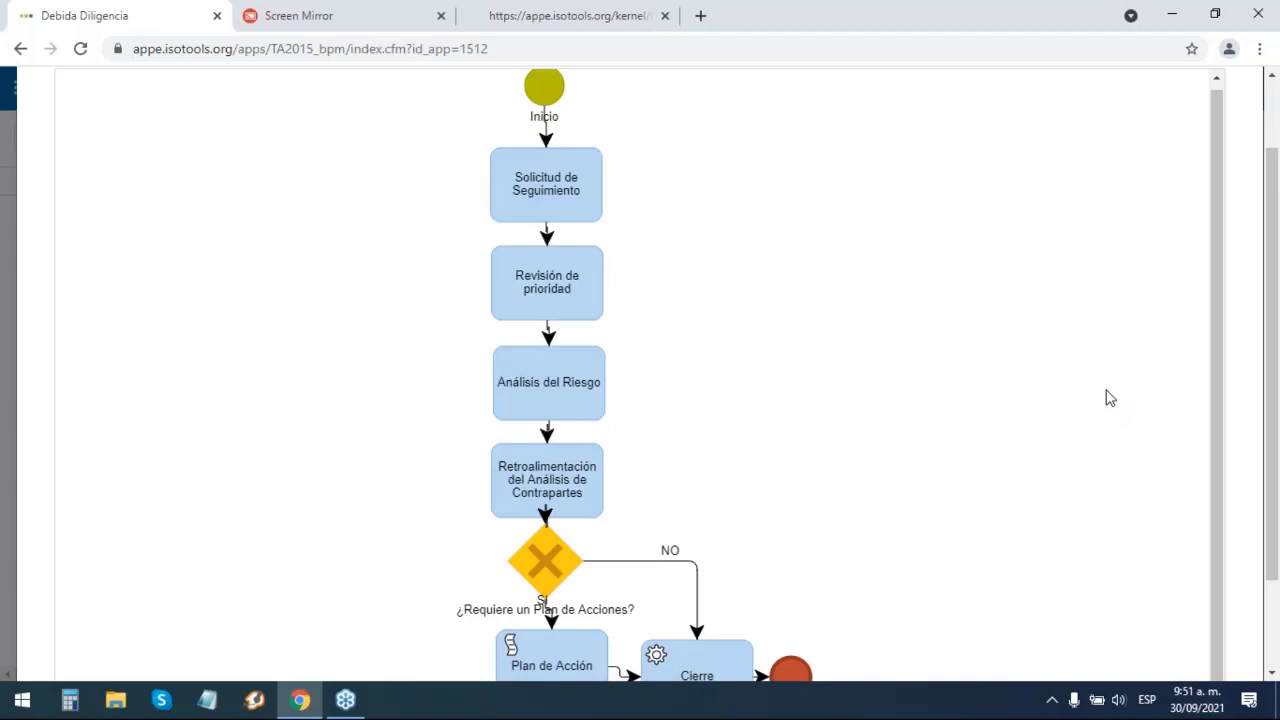
scroll(1147, 232, "up", 1)
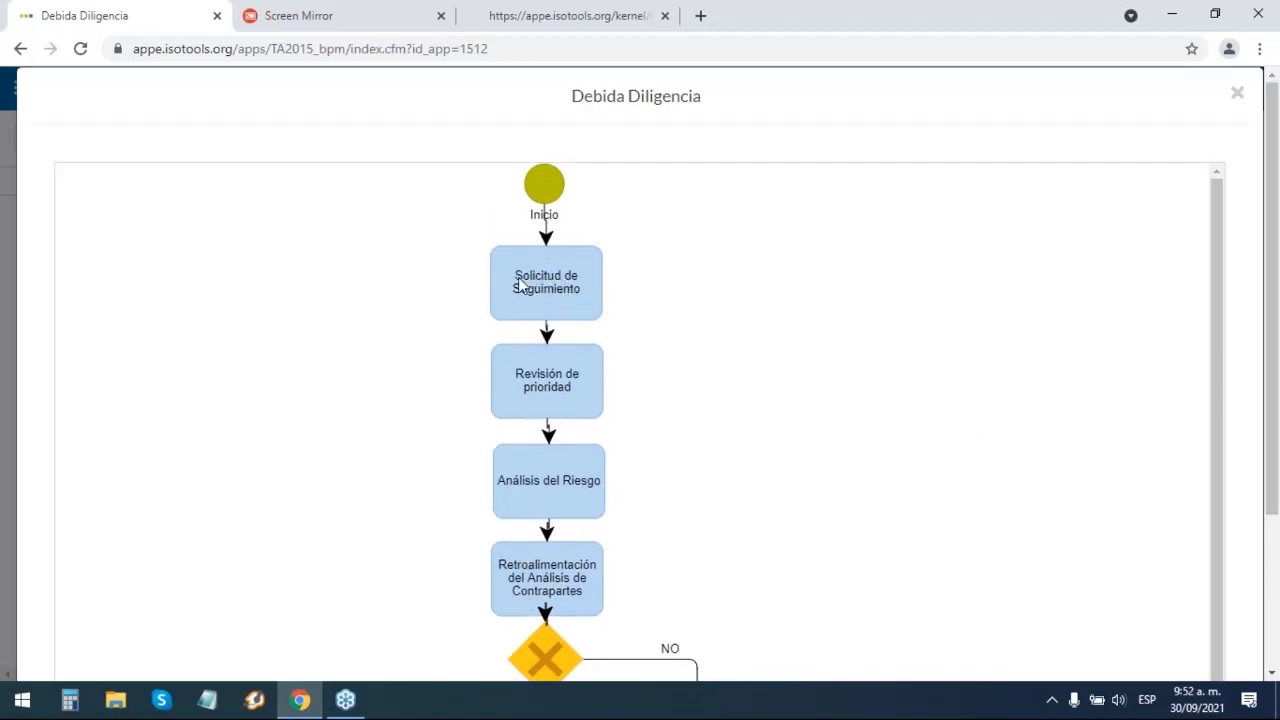
left_click(1236, 99)
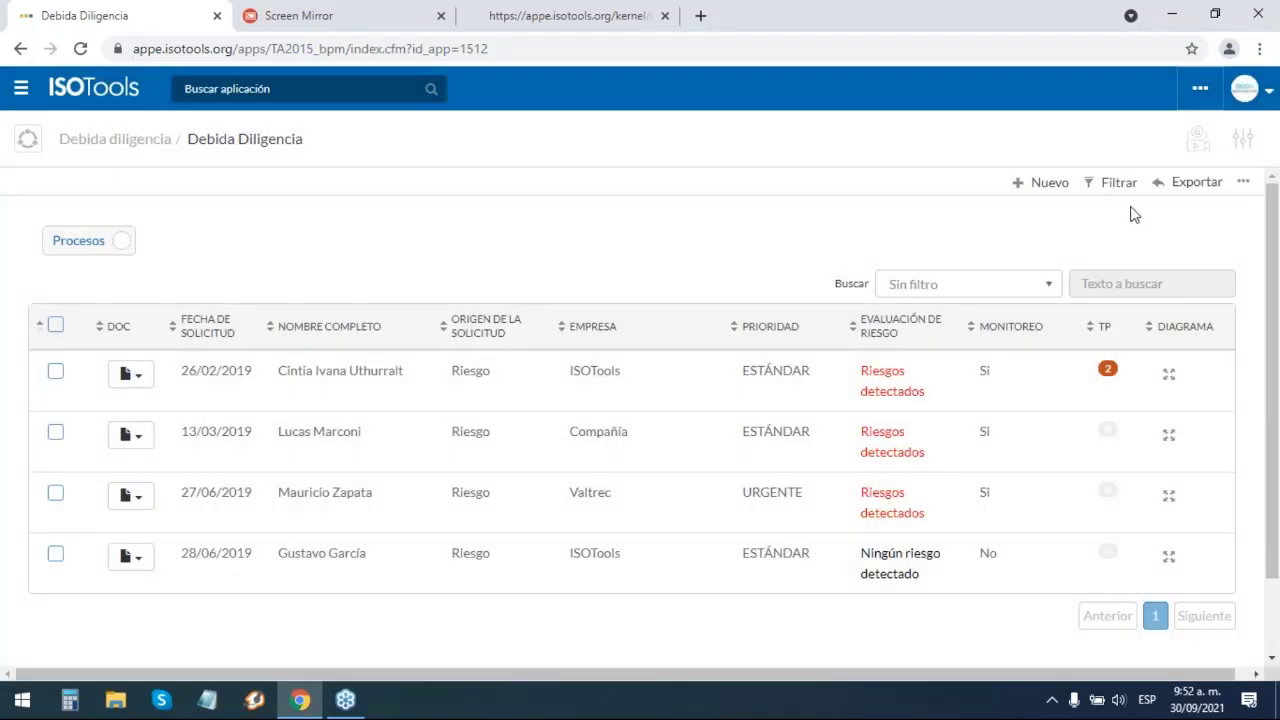
- Start a new Debida Diligencia record and review the fields in the INFORMACIÓN DEL SOLICITANTE section
left_click(1047, 200)
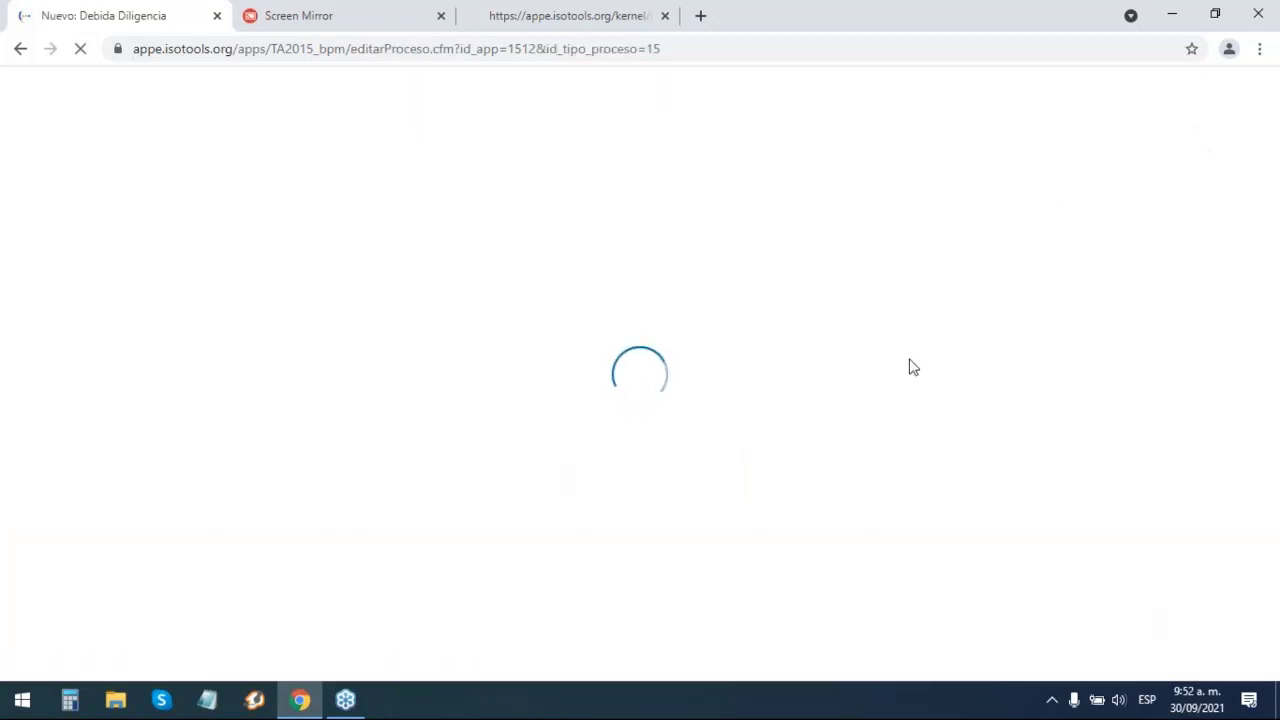
scroll(420, 450, "down", 1)
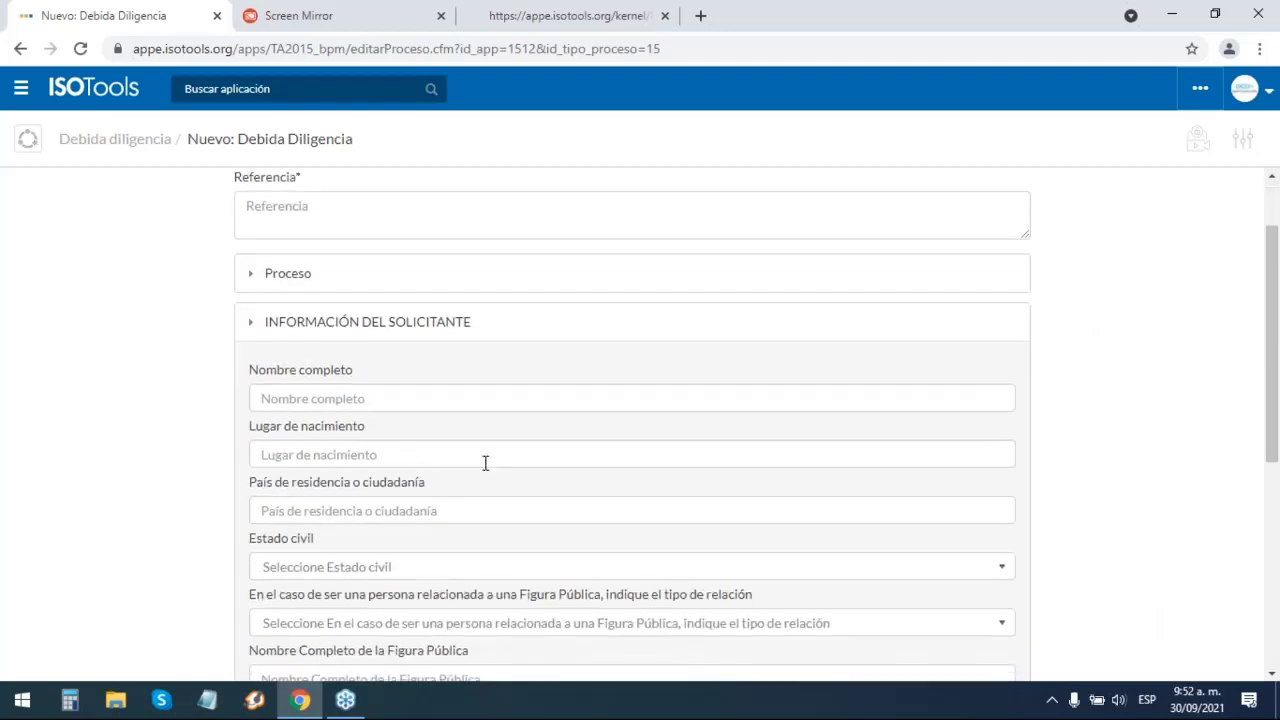
scroll(650, 430, "up", 1)
scroll(571, 404, "down", 2)
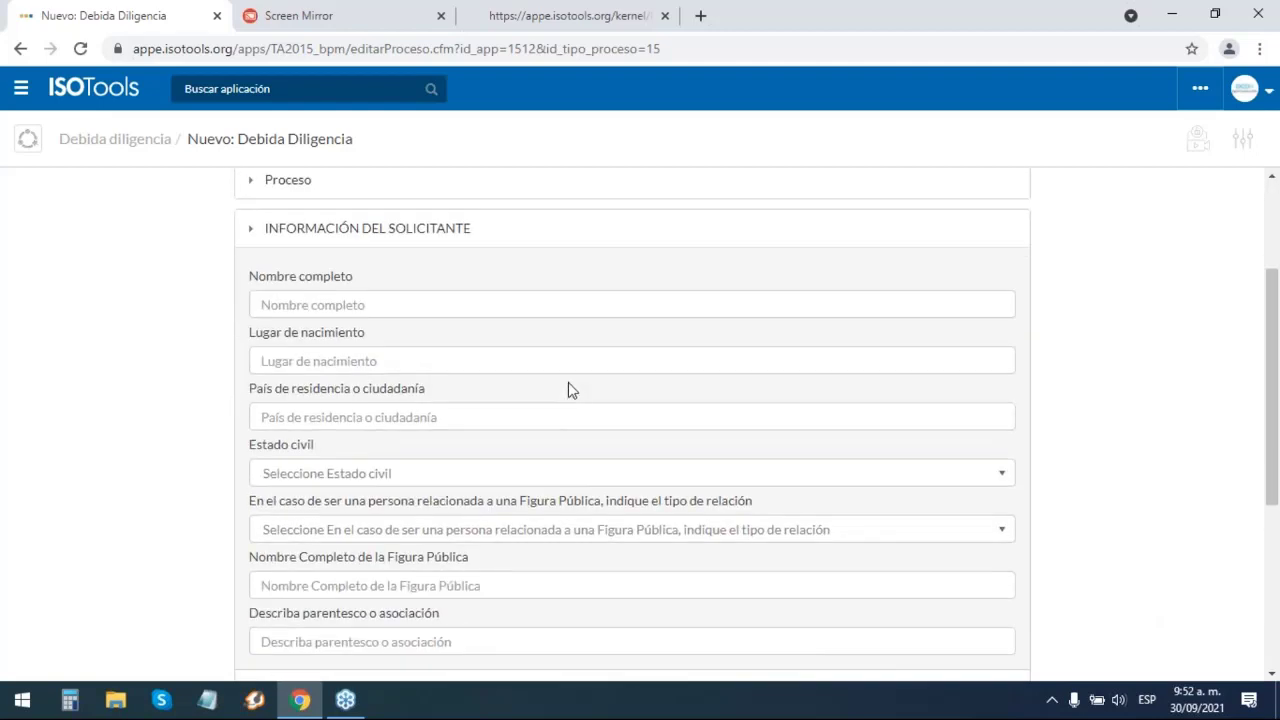
left_click_drag(252, 388, 414, 410)
left_click(106, 277)
scroll(292, 380, "down", 1)
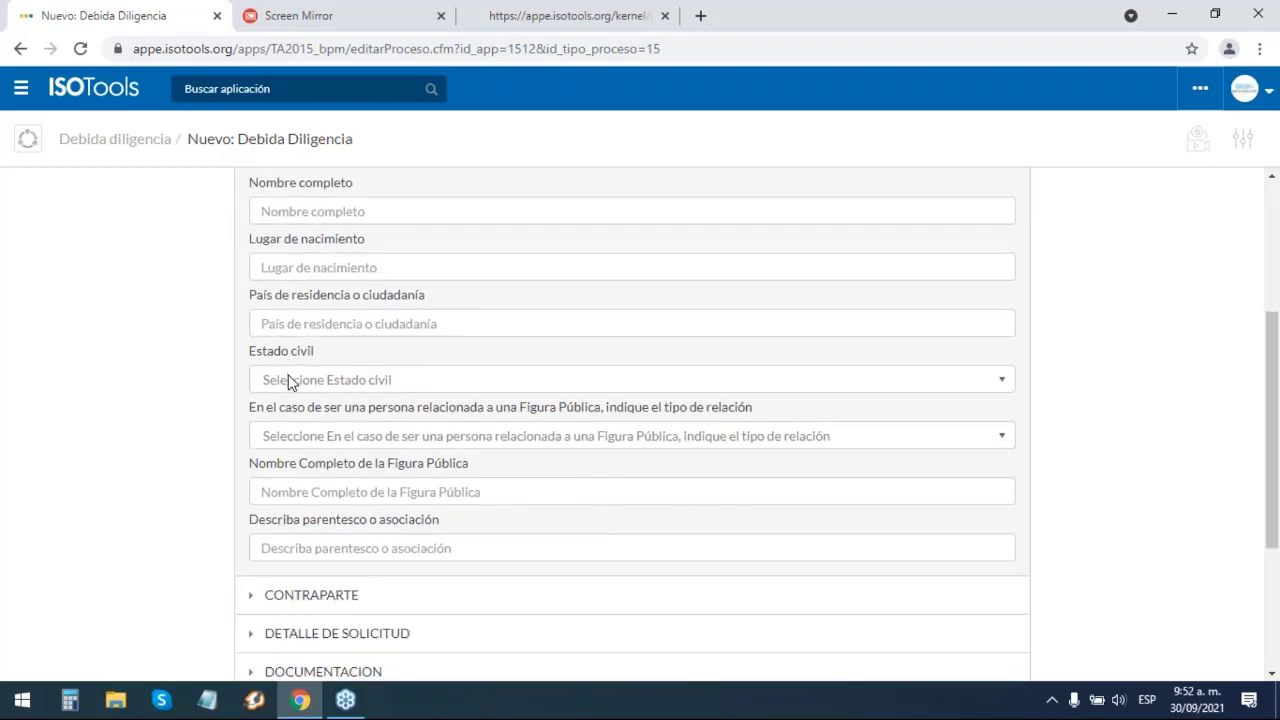
scroll(378, 468, "up", 2)
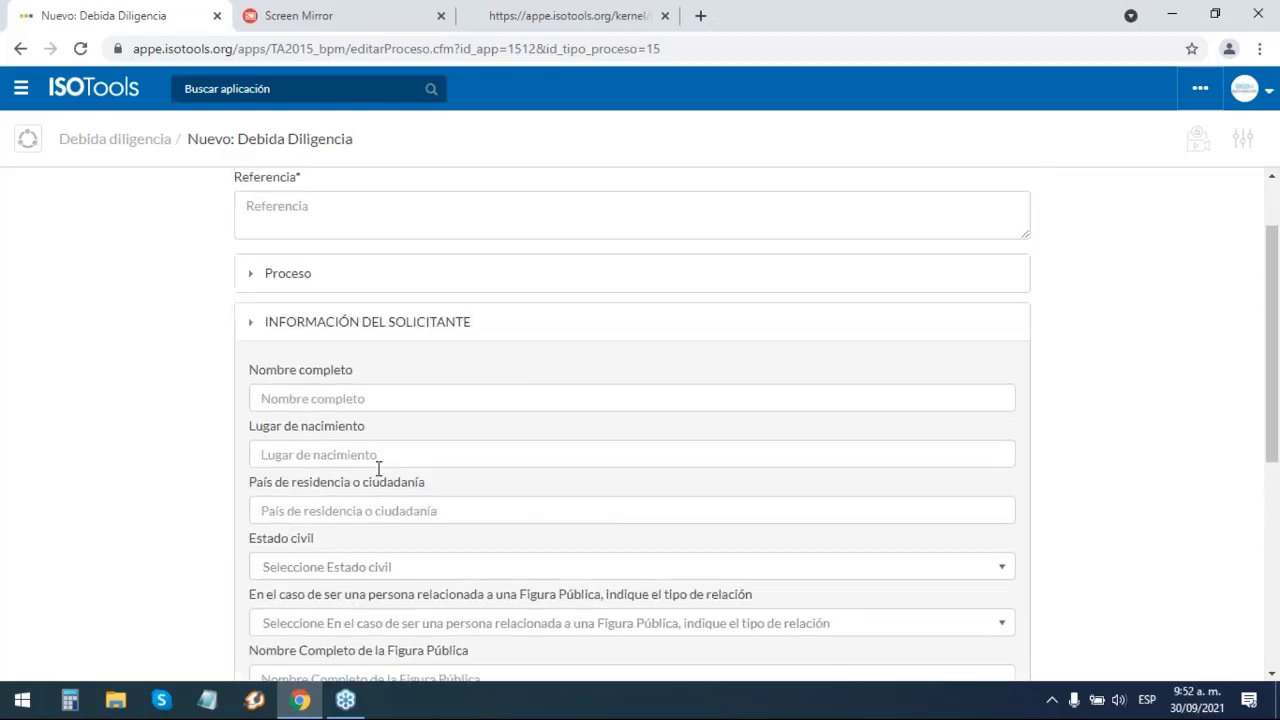
scroll(443, 371, "down", 4)
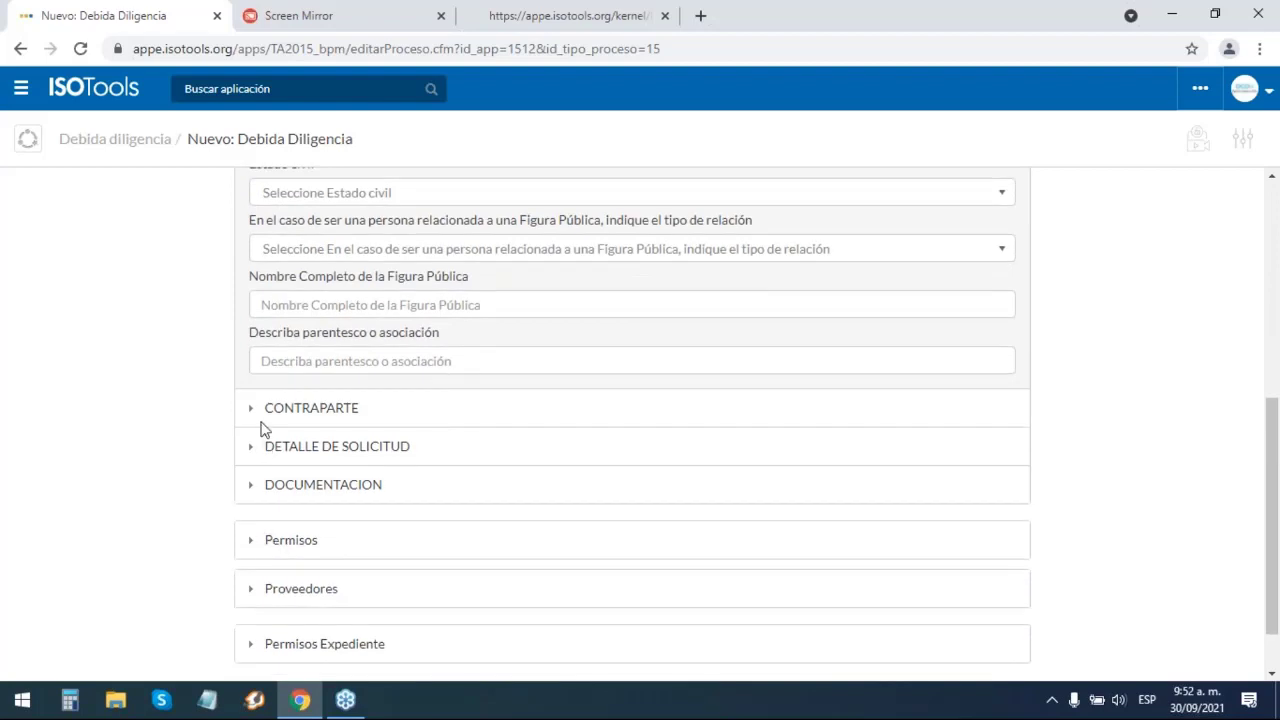
- Expand the CONTRAPARTE, DETALLE DE SOLICITUD and DOCUMENTACION sections, and open and cancel the file selection for the documentation
left_click(257, 415)
scroll(400, 451, "down", 3)
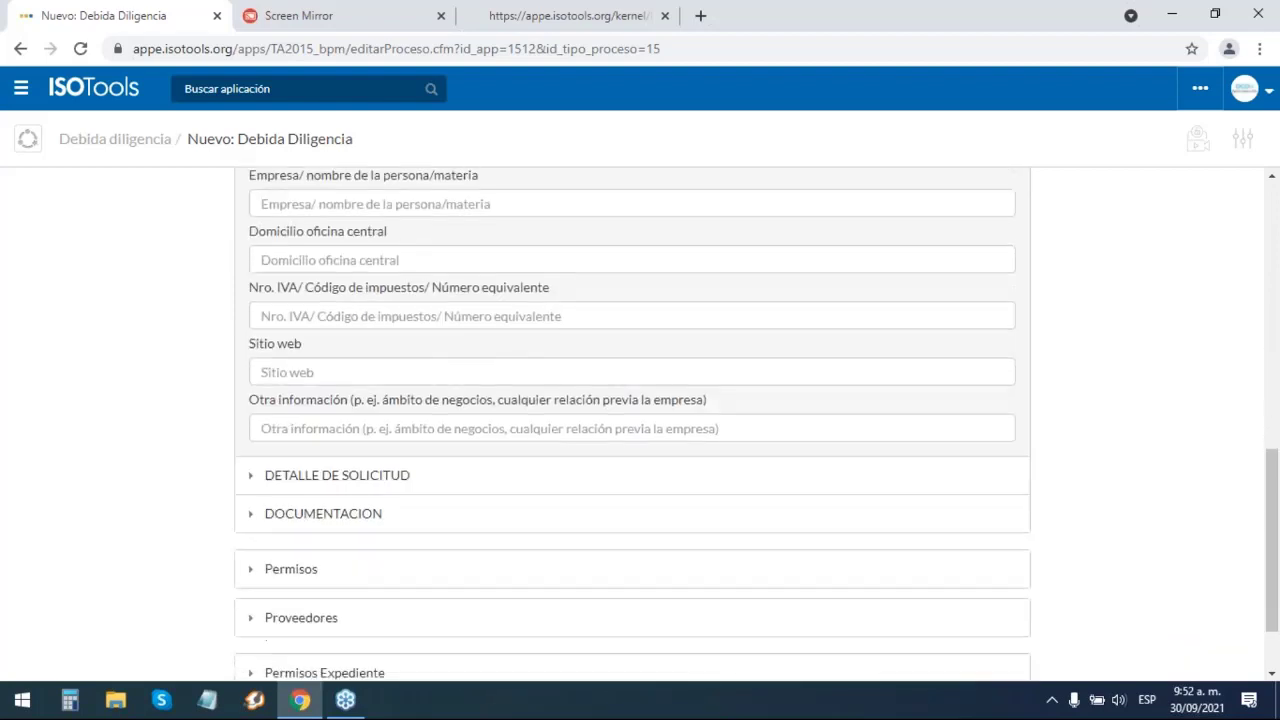
left_click(266, 484)
scroll(337, 437, "down", 3)
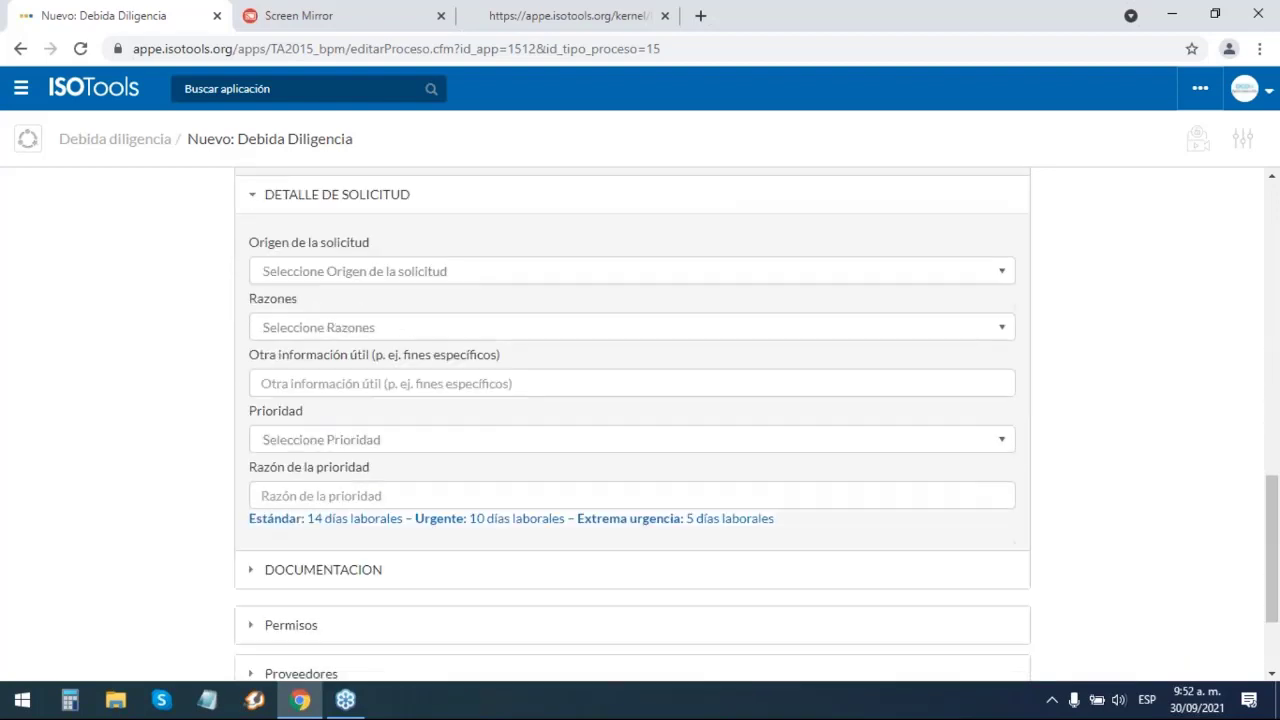
scroll(354, 457, "down", 1)
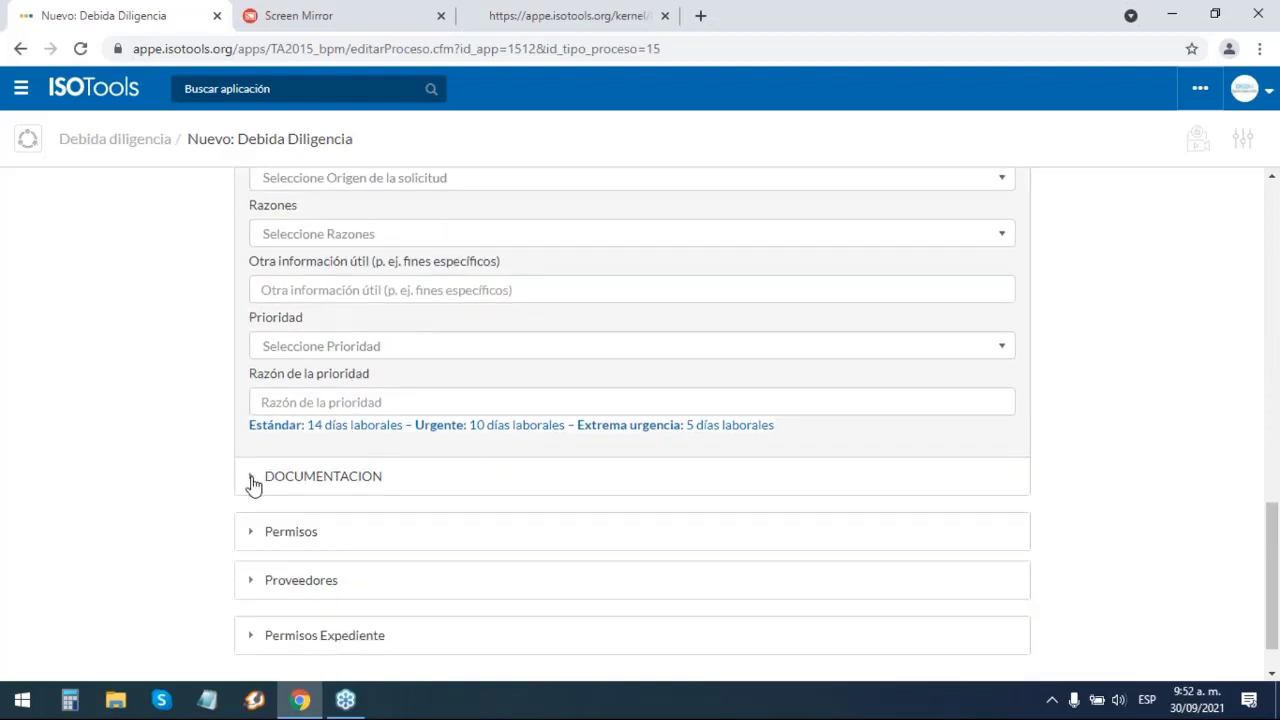
left_click(253, 484)
scroll(737, 514, "down", 1)
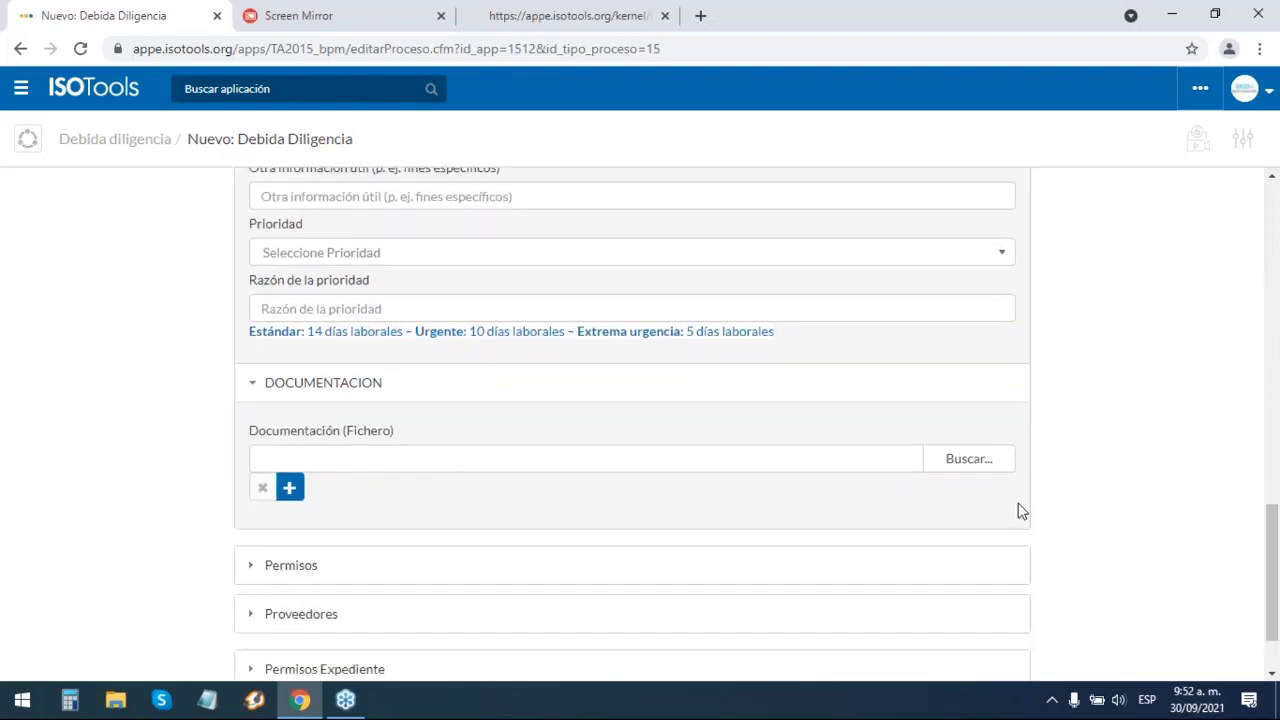
left_click(969, 459)
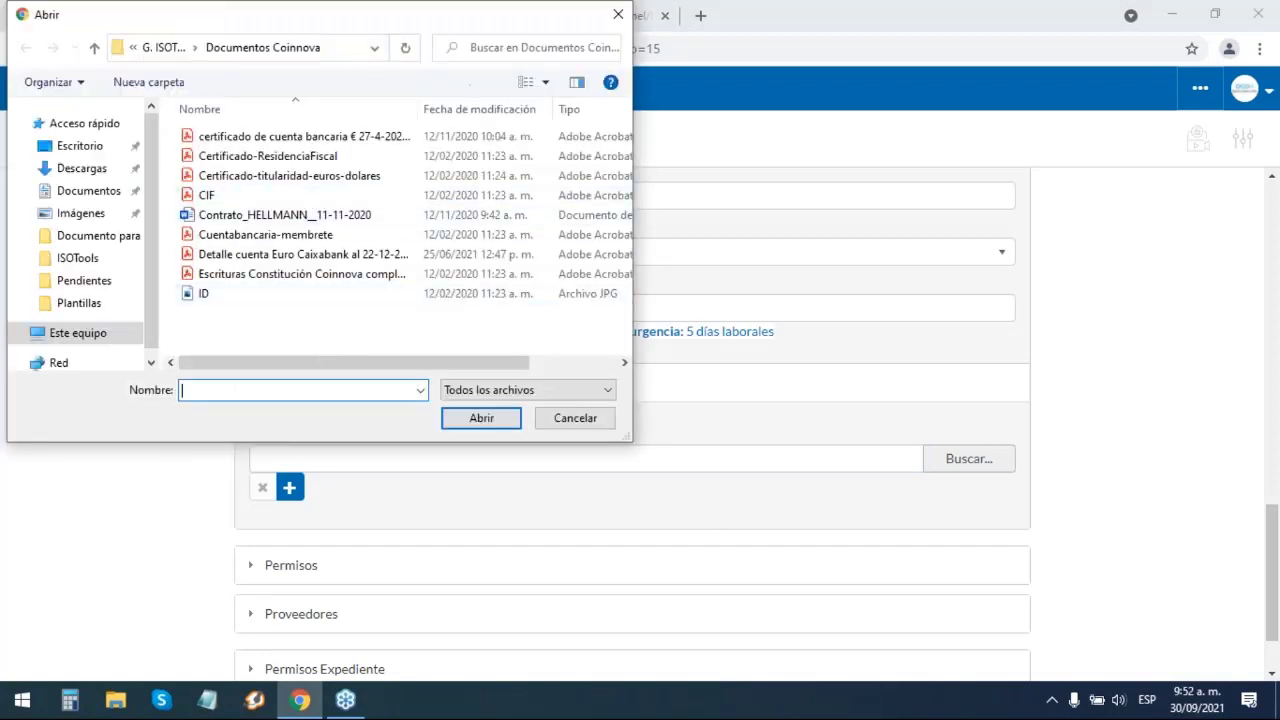
left_click(617, 15)
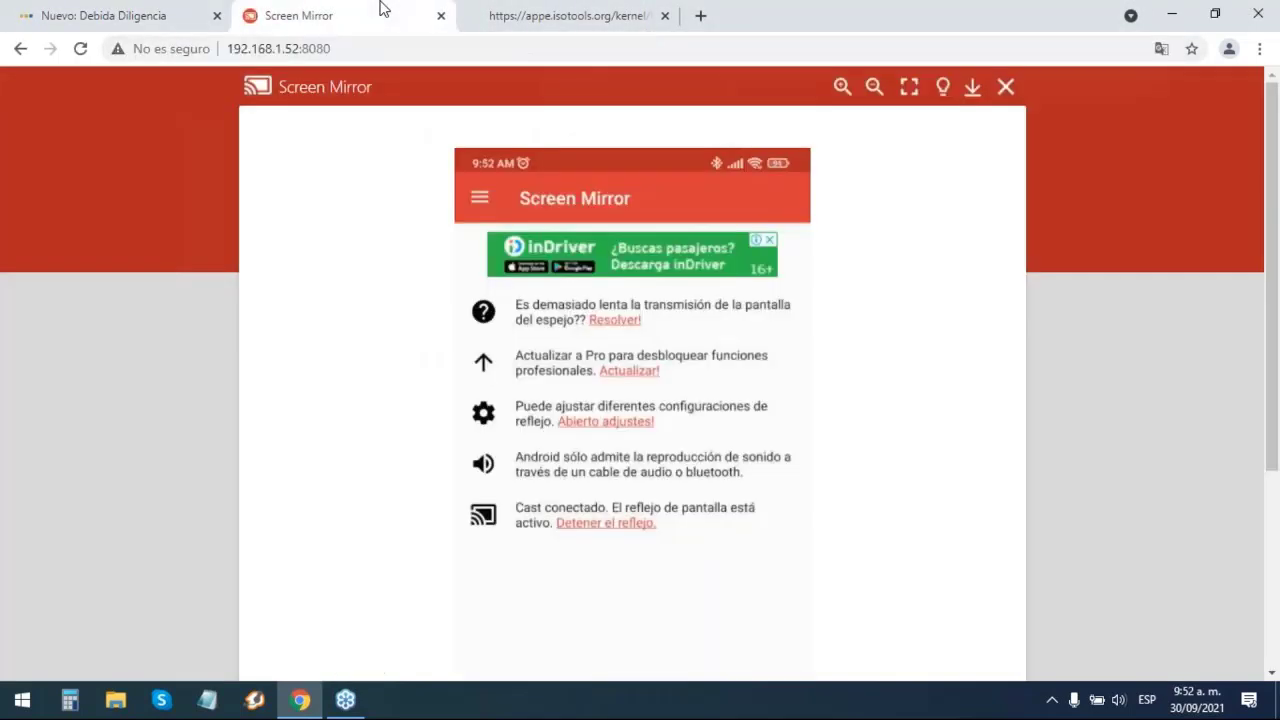
- Check the mirrored phone screen in Screen Mirror and return to the applicant section of the new Debida Diligencia form
left_click(387, 10)
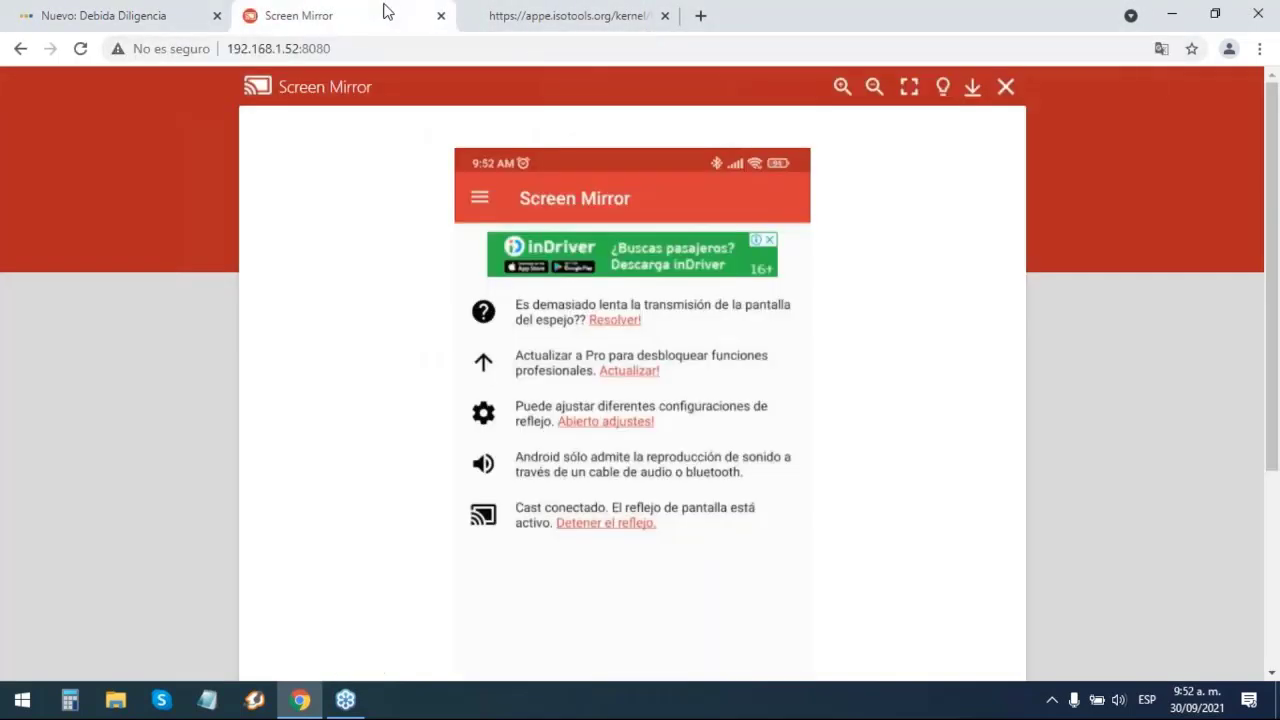
left_click(120, 14)
scroll(651, 369, "up", 6)
scroll(686, 360, "up", 10)
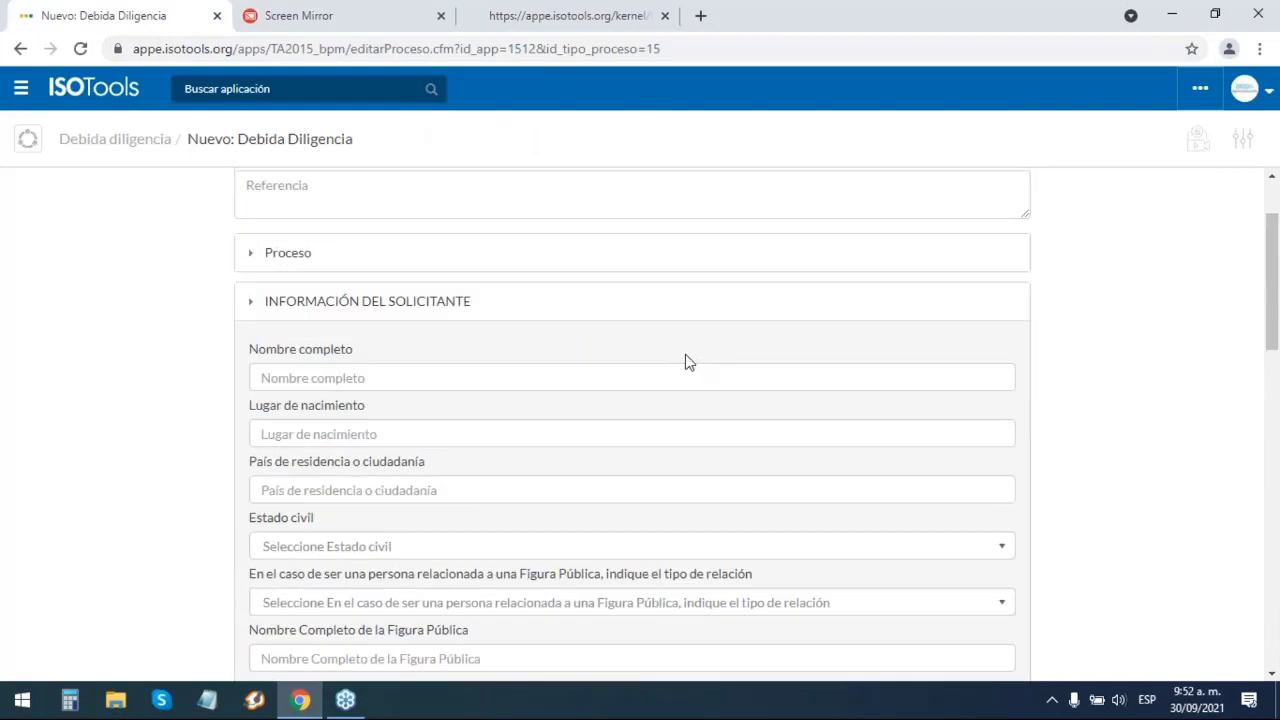
- Leave the new record form for the Debida Diligencia list, view the mirrored phone app full screen in Screen Mirror, and return to the list
left_click(100, 139)
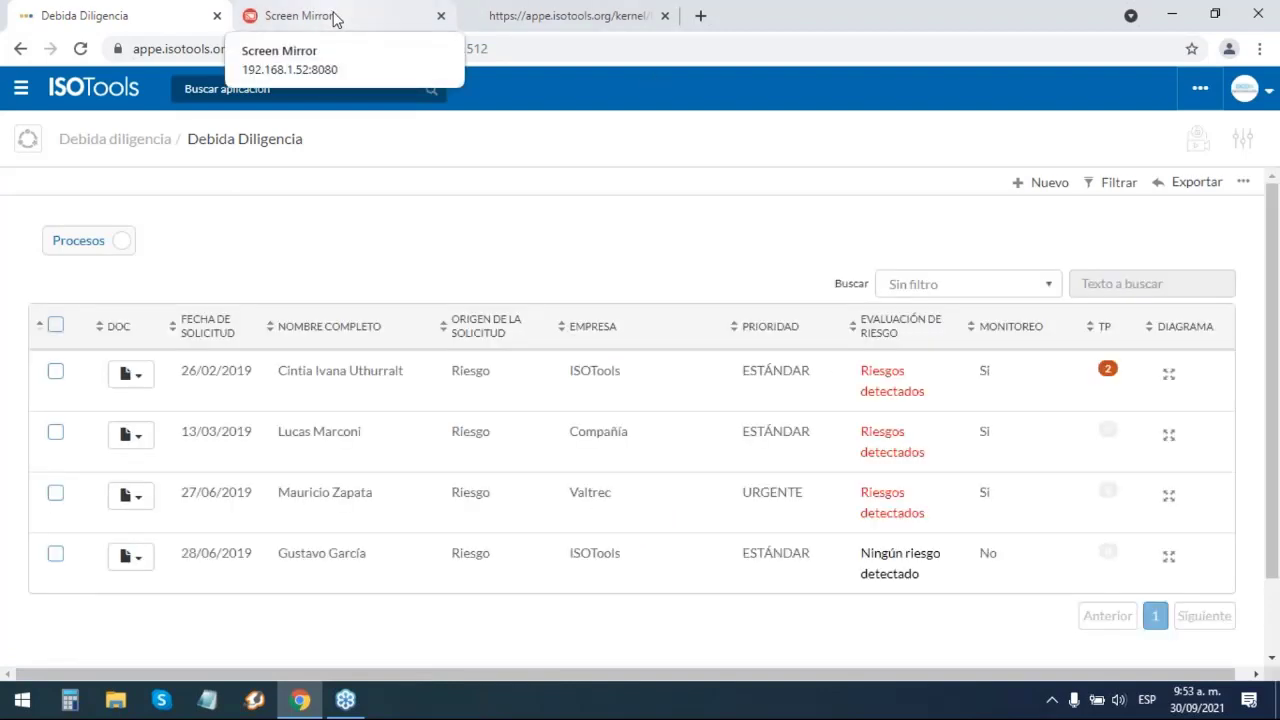
left_click(336, 17)
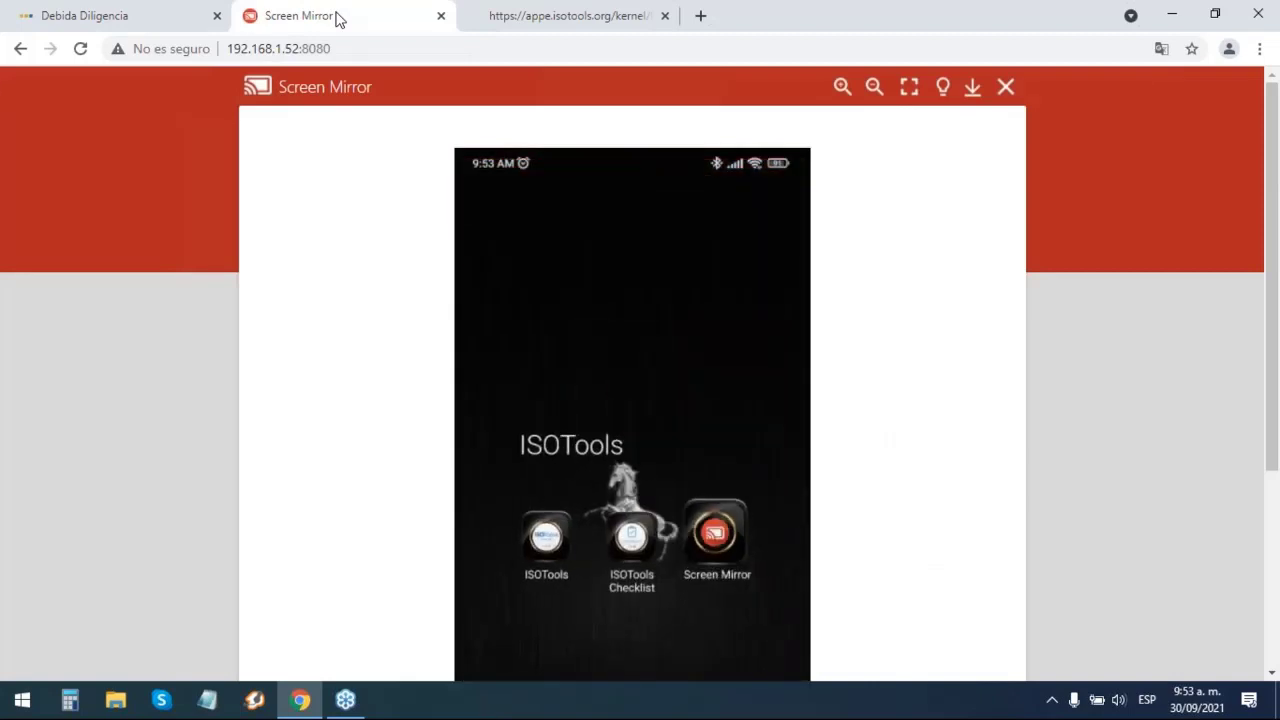
left_click(909, 88)
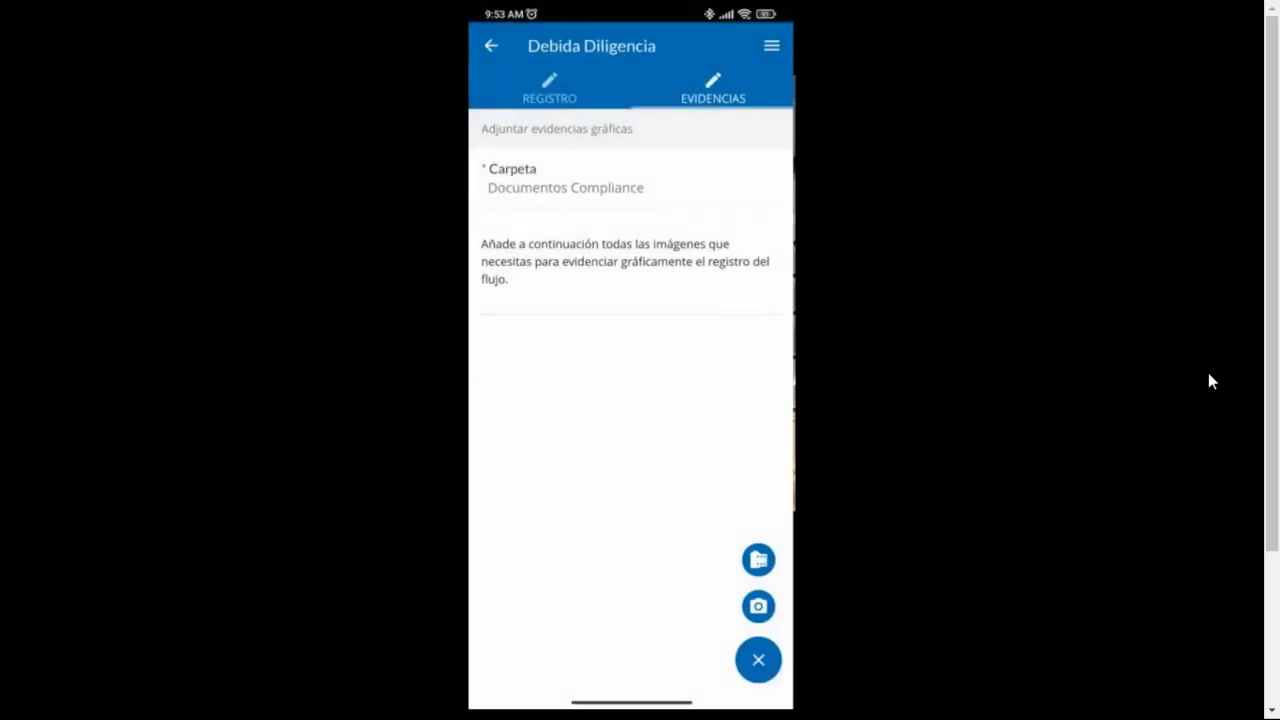
key("Escape")
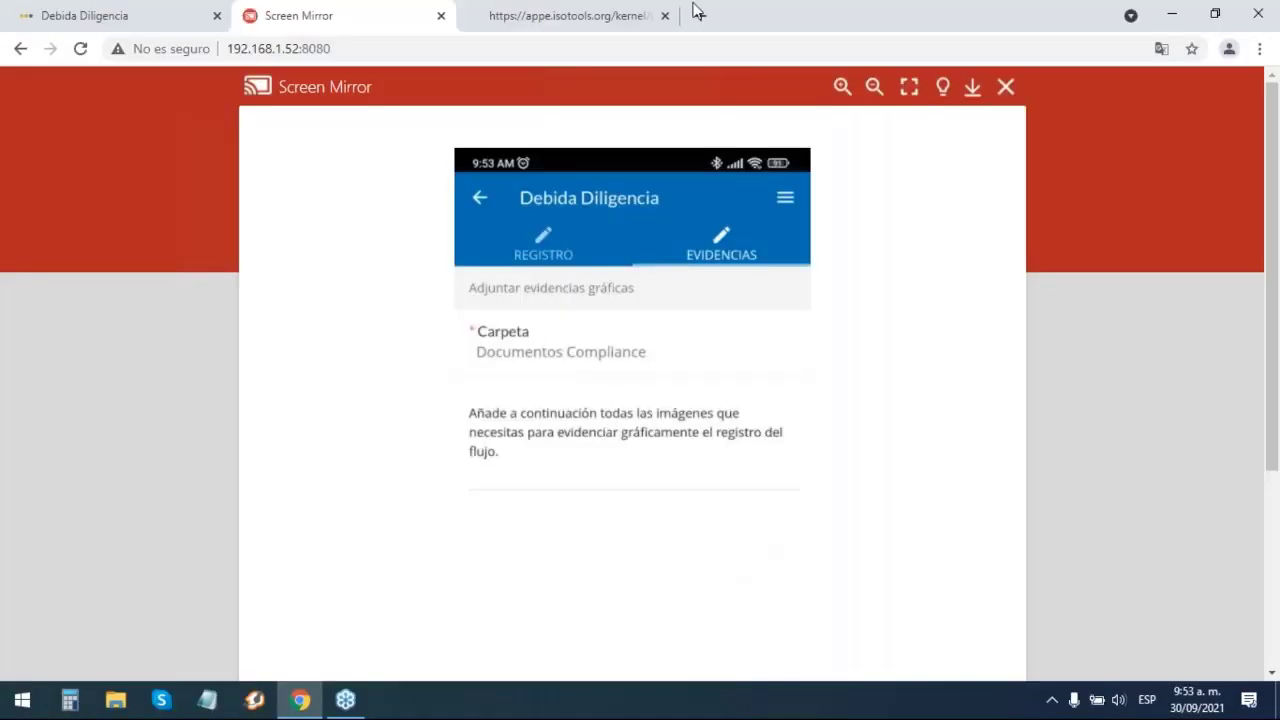
left_click(143, 8)
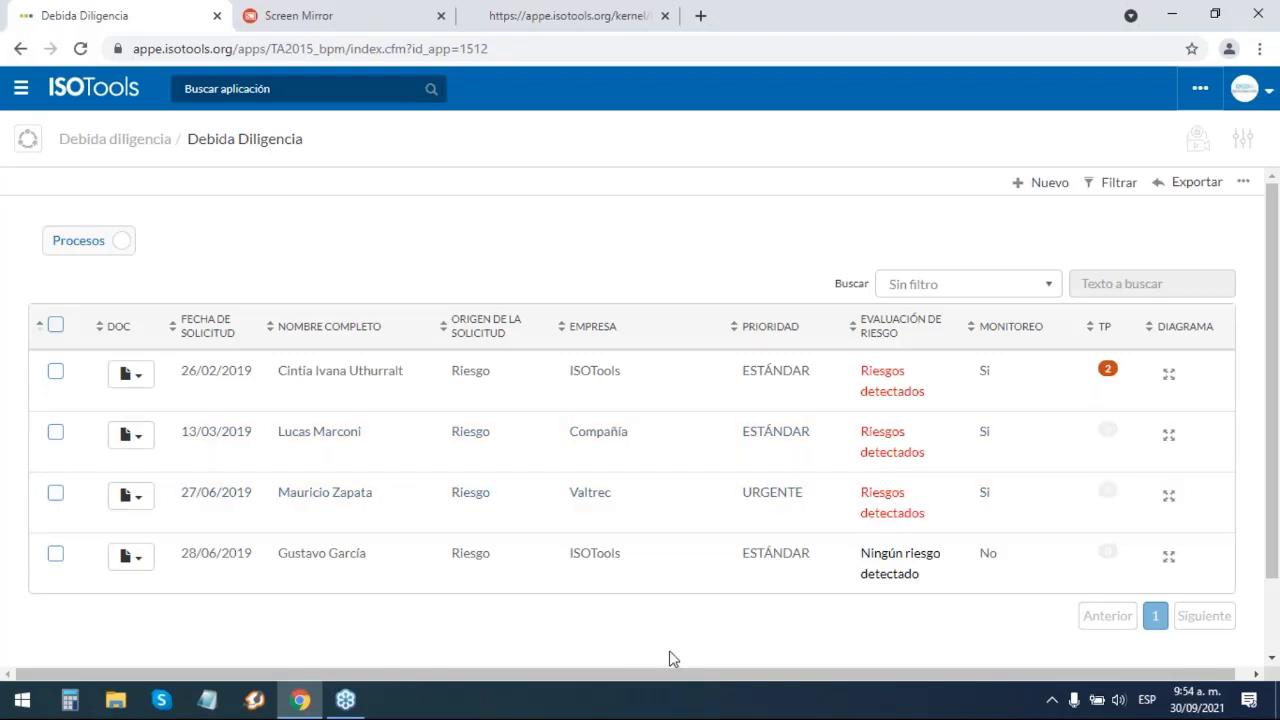
- Open the first due diligence record and check the status details of its workflow stages, from Solicitud de Seguimiento to Retroalimentación del Análisis de Contrapartes
left_click(593, 371)
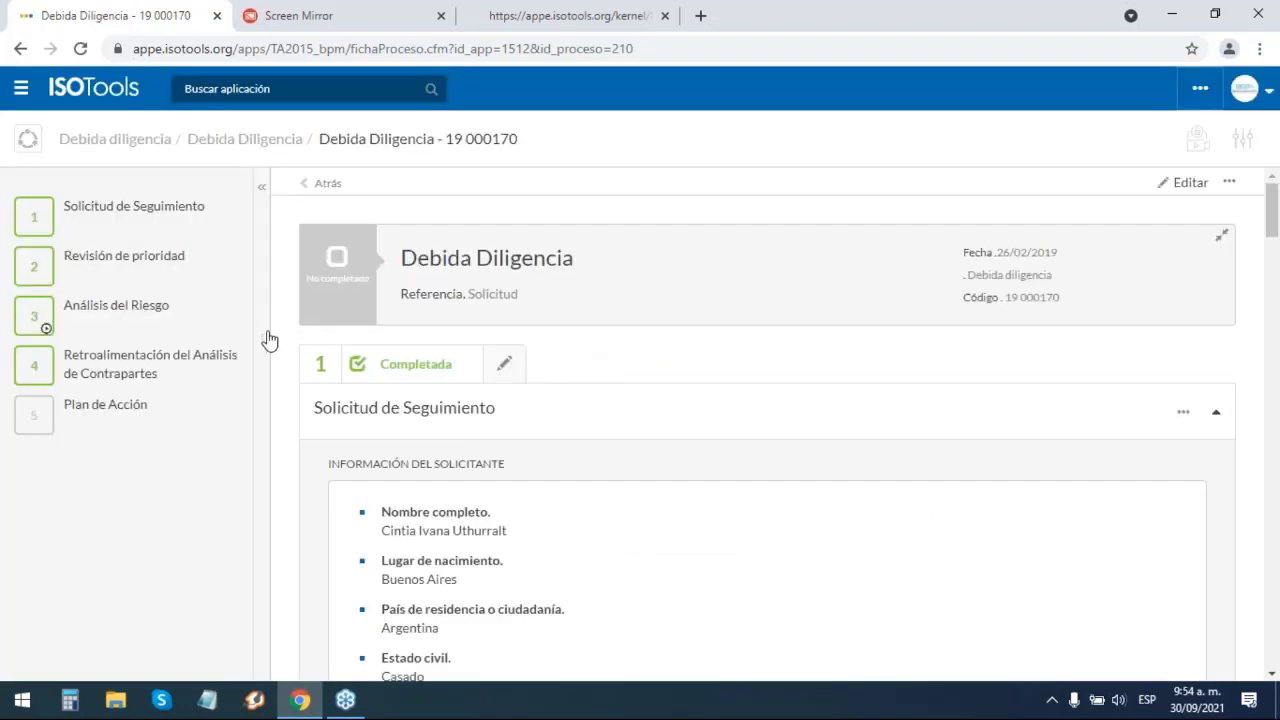
mouse_move(240, 314)
mouse_move(101, 227)
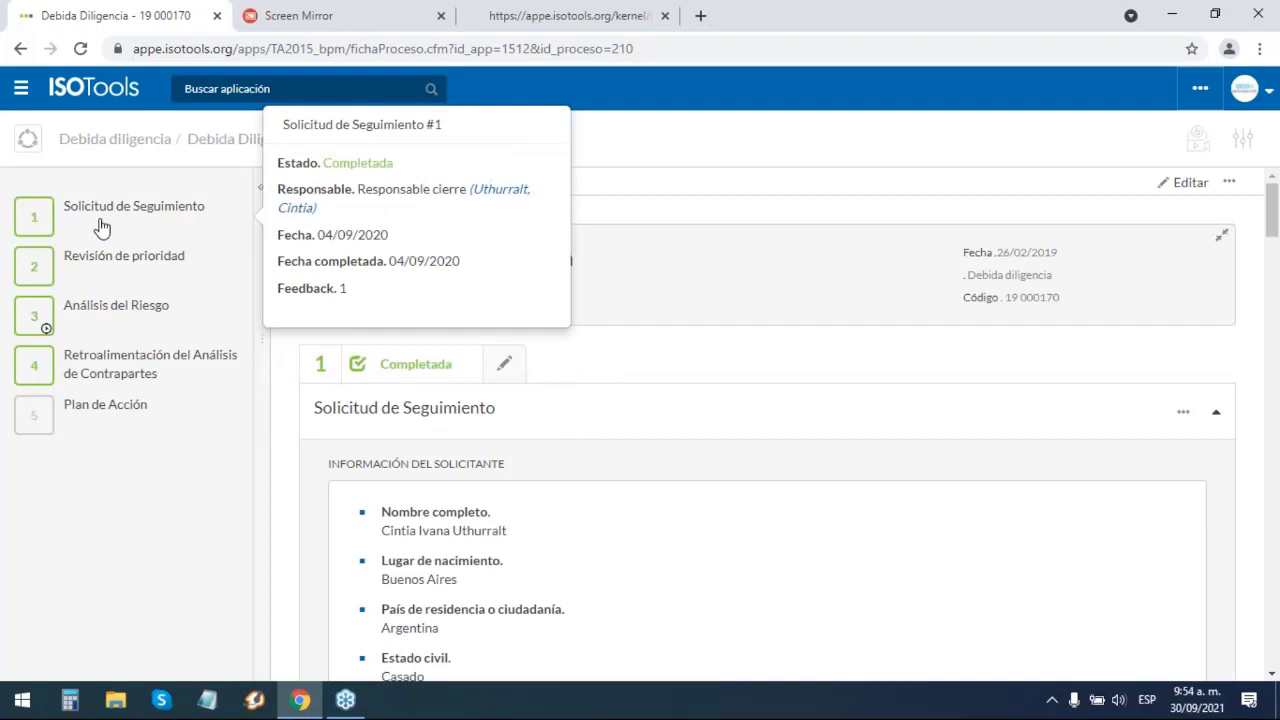
mouse_move(129, 257)
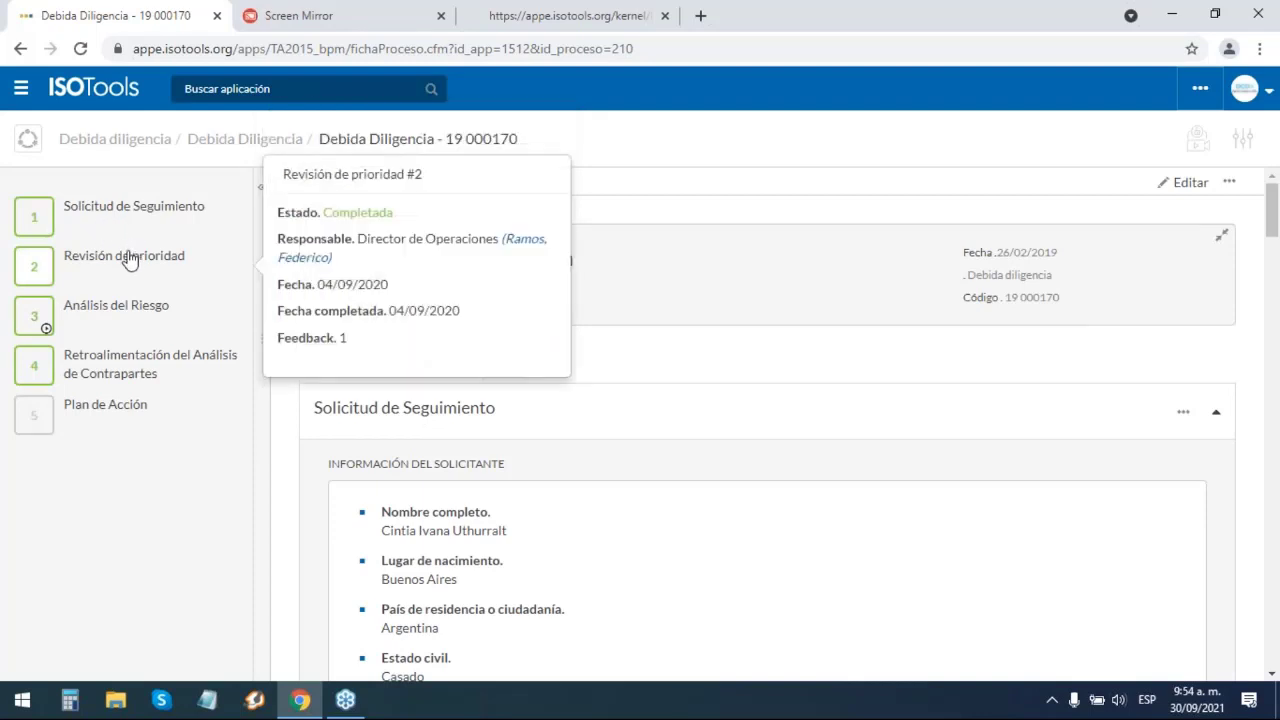
mouse_move(194, 219)
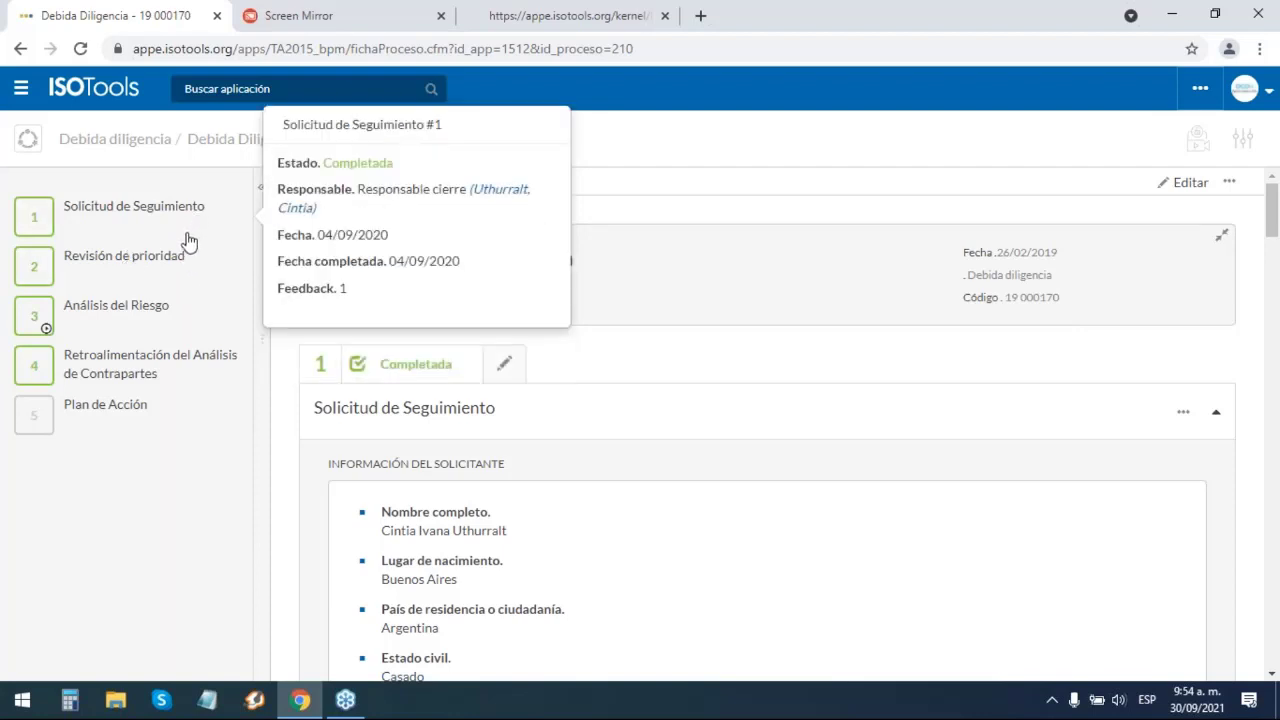
mouse_move(177, 262)
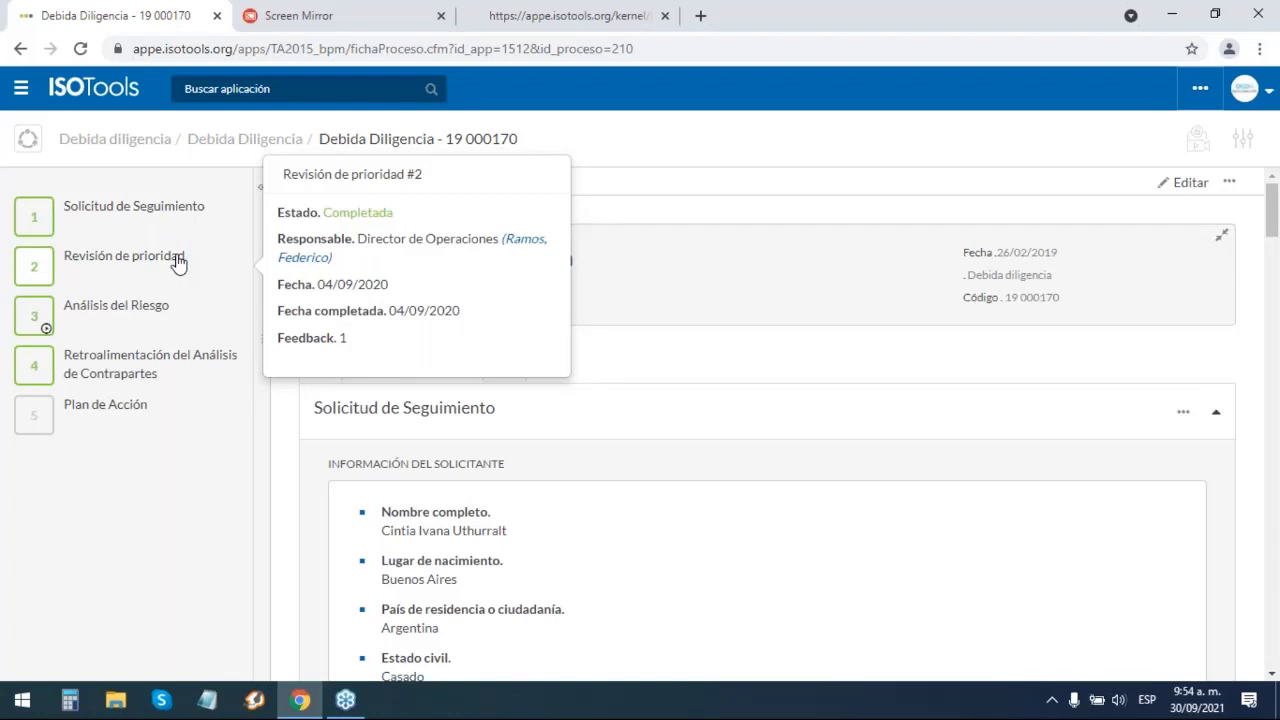
mouse_move(171, 320)
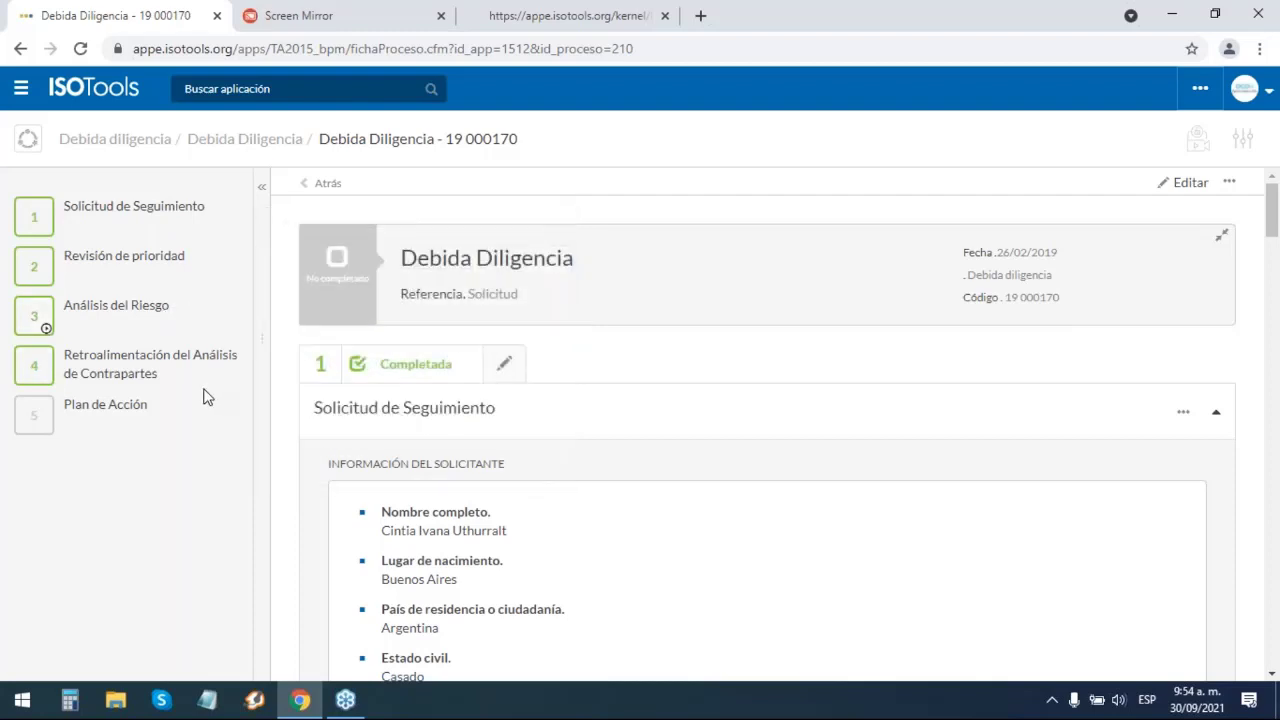
mouse_move(214, 381)
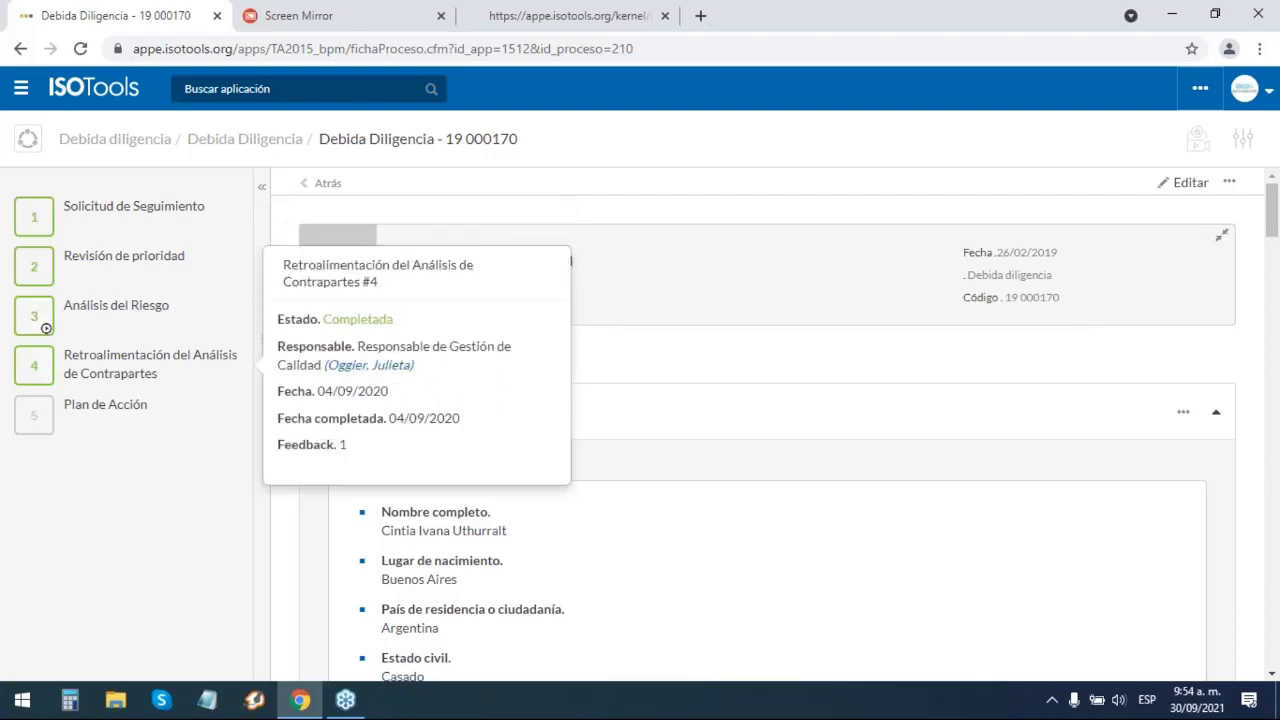
- Review the Solicitud de Seguimiento stage, covering the applicant, counterparty, request detail and attached documentation
scroll(614, 428, "down", 3)
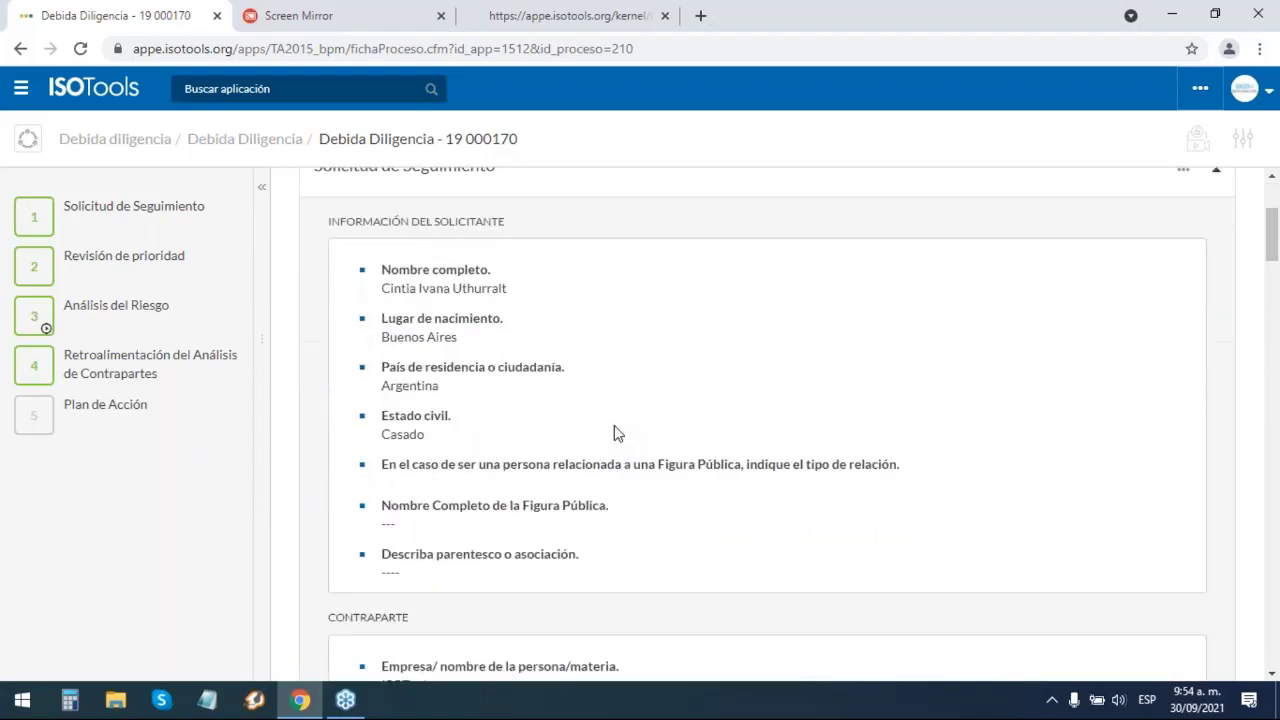
scroll(614, 428, "up", 2)
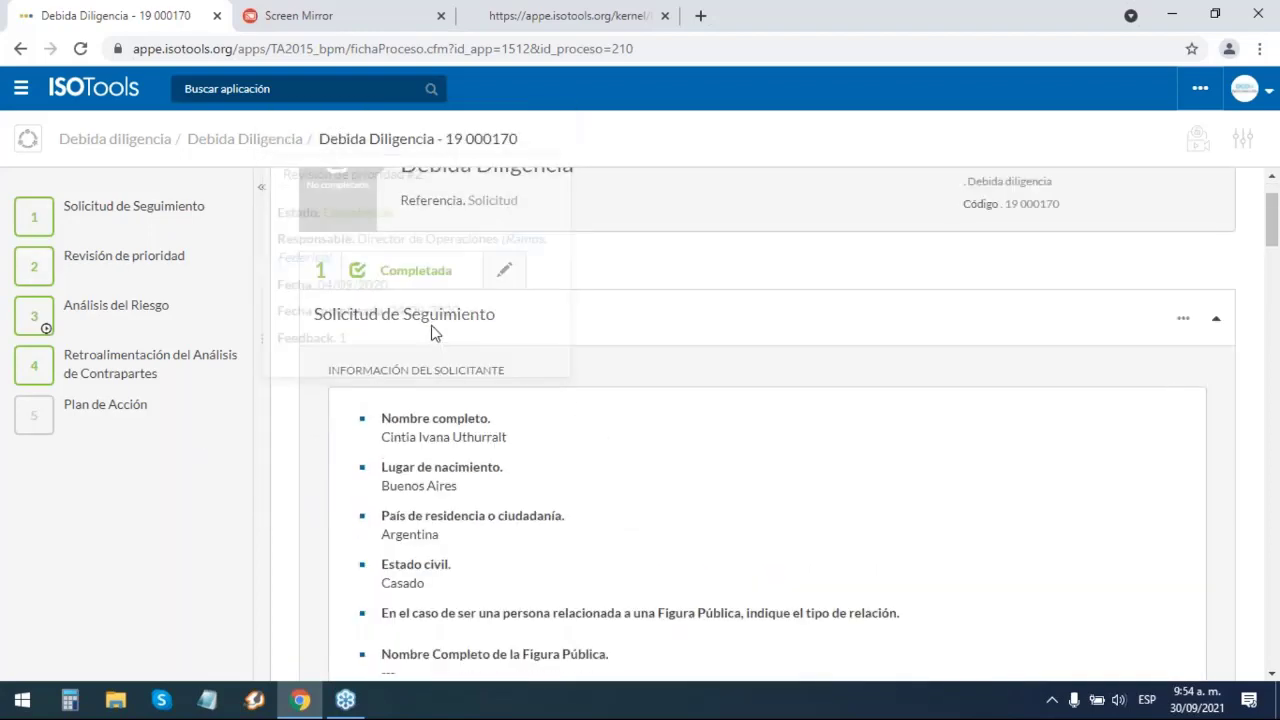
scroll(687, 392, "down", 2)
scroll(687, 392, "down", 5)
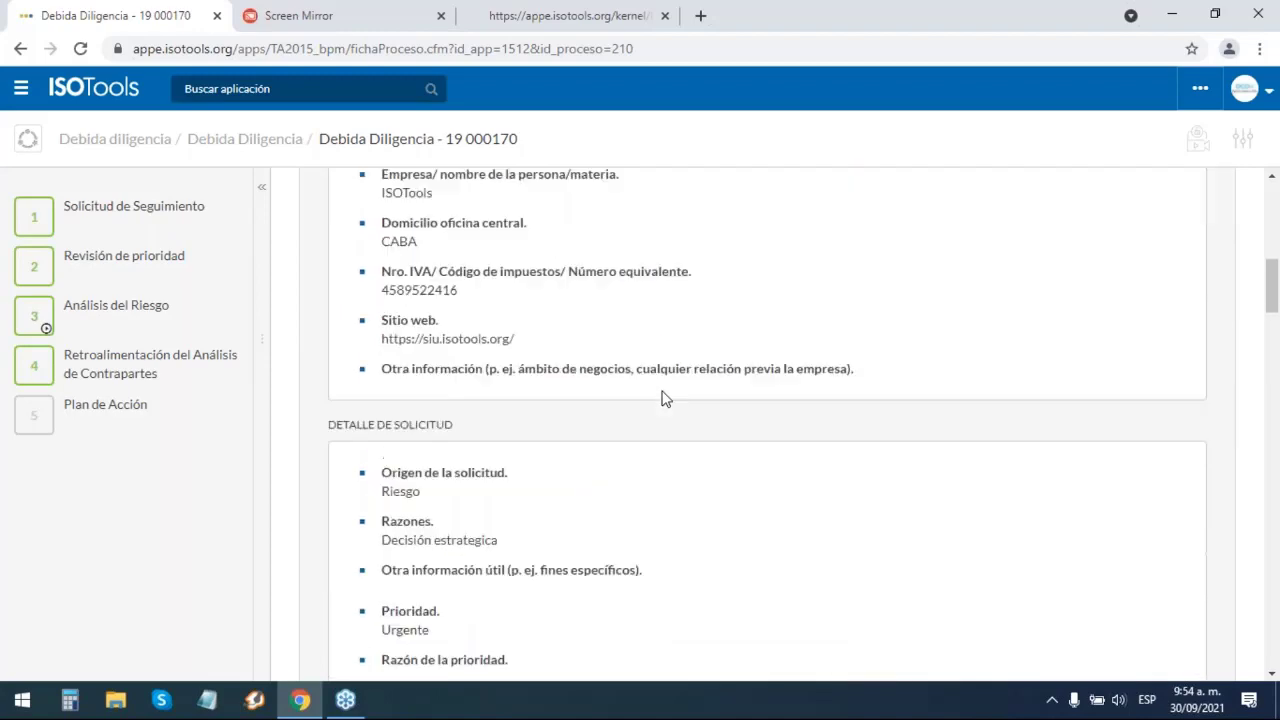
scroll(657, 393, "down", 2)
scroll(640, 320, "up", 1)
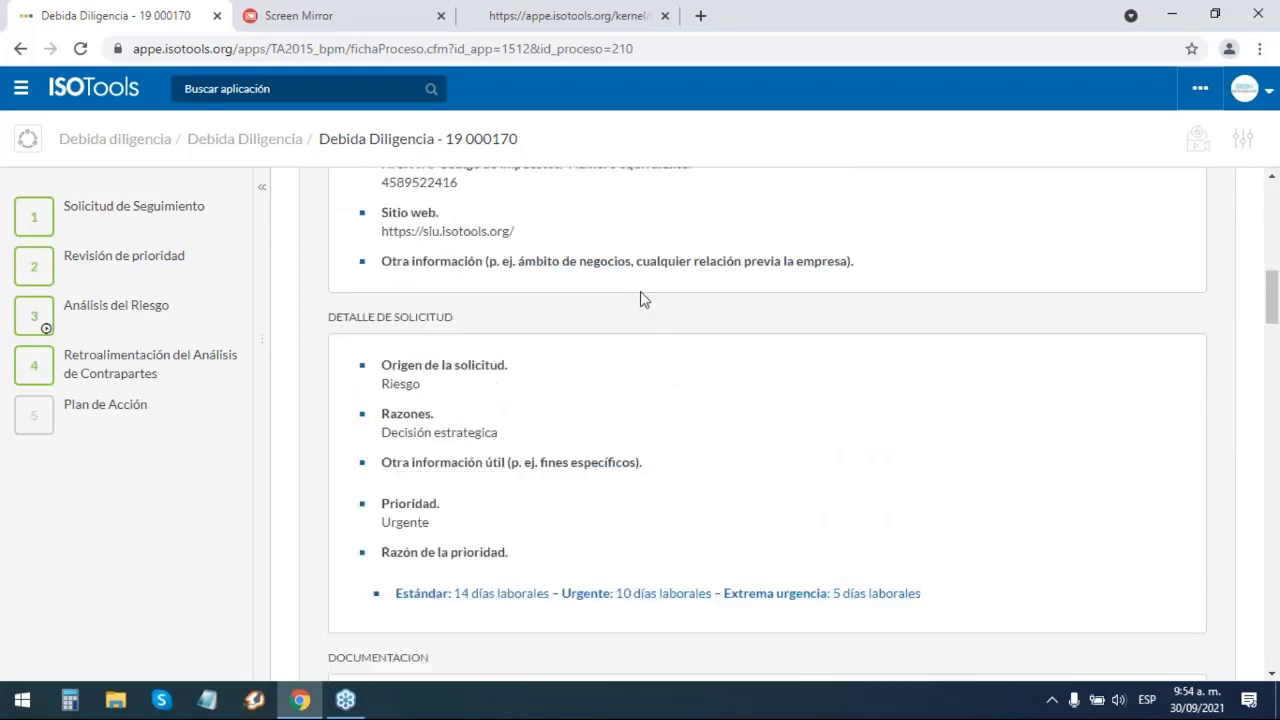
scroll(643, 297, "down", 3)
scroll(642, 336, "down", 2)
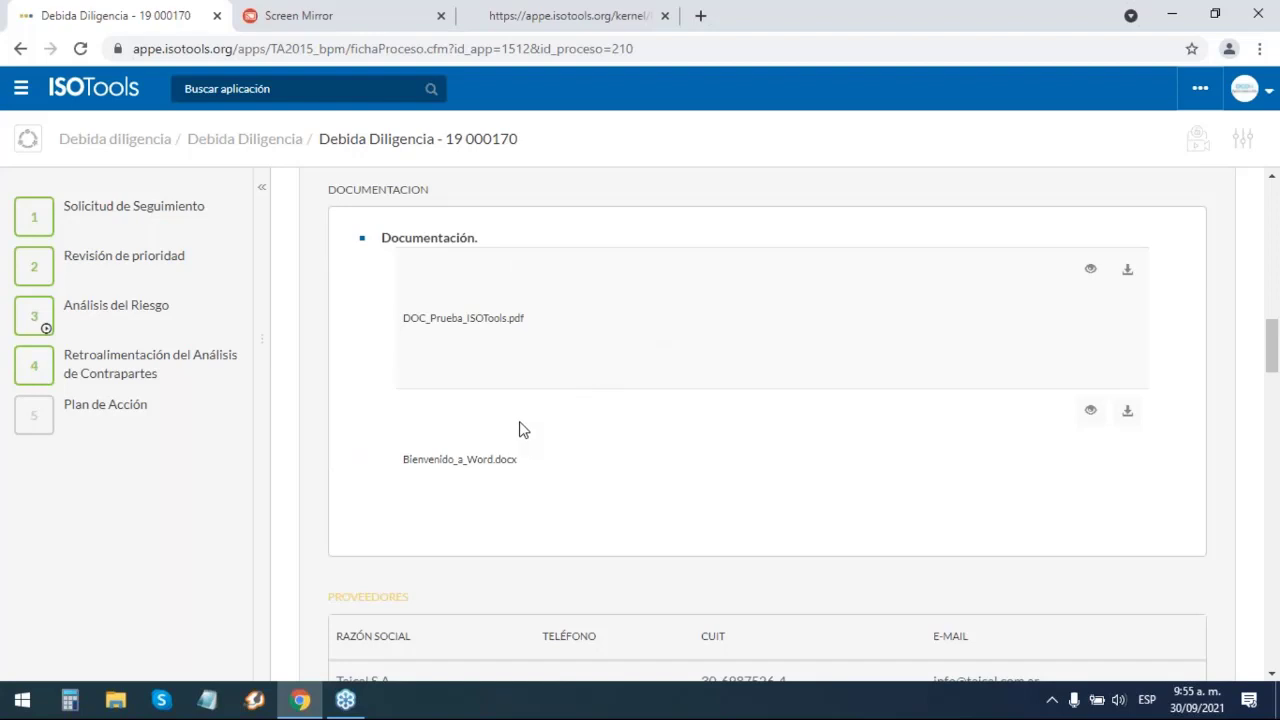
- Review the supplier table and the Revisión de prioridad stage, highlighting the assigned priority
scroll(519, 430, "down", 4)
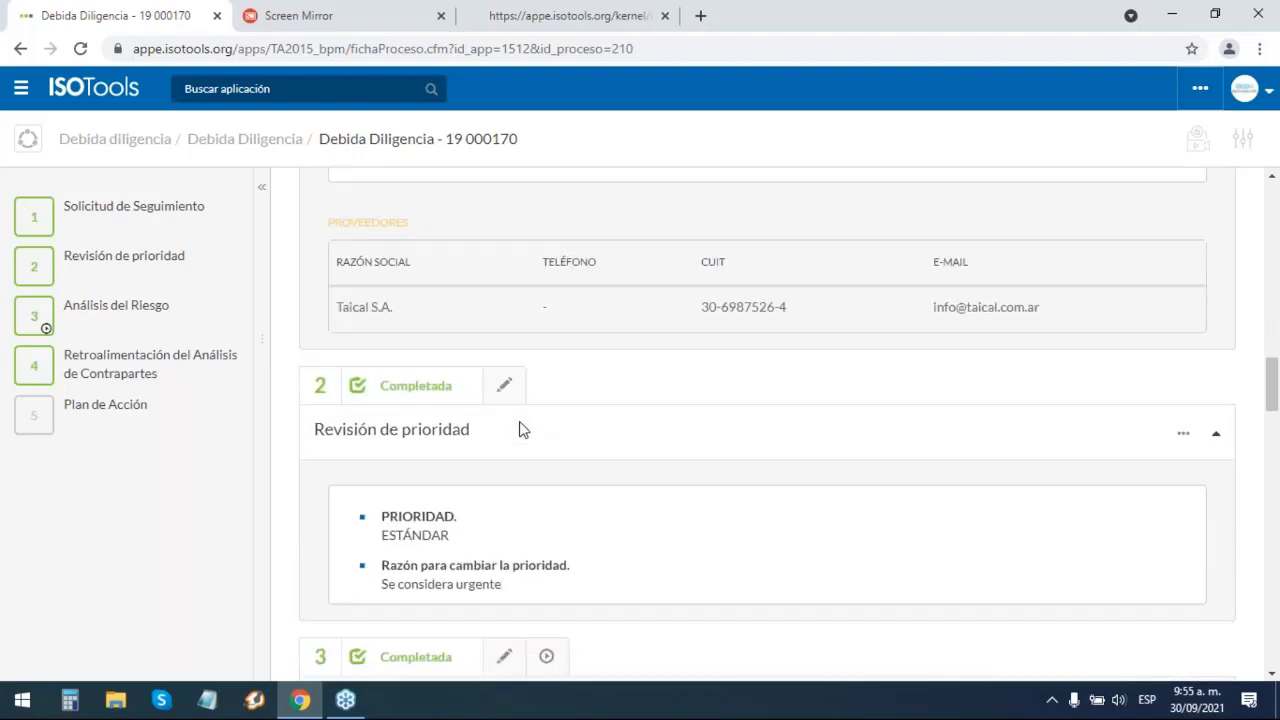
scroll(519, 428, "down", 1)
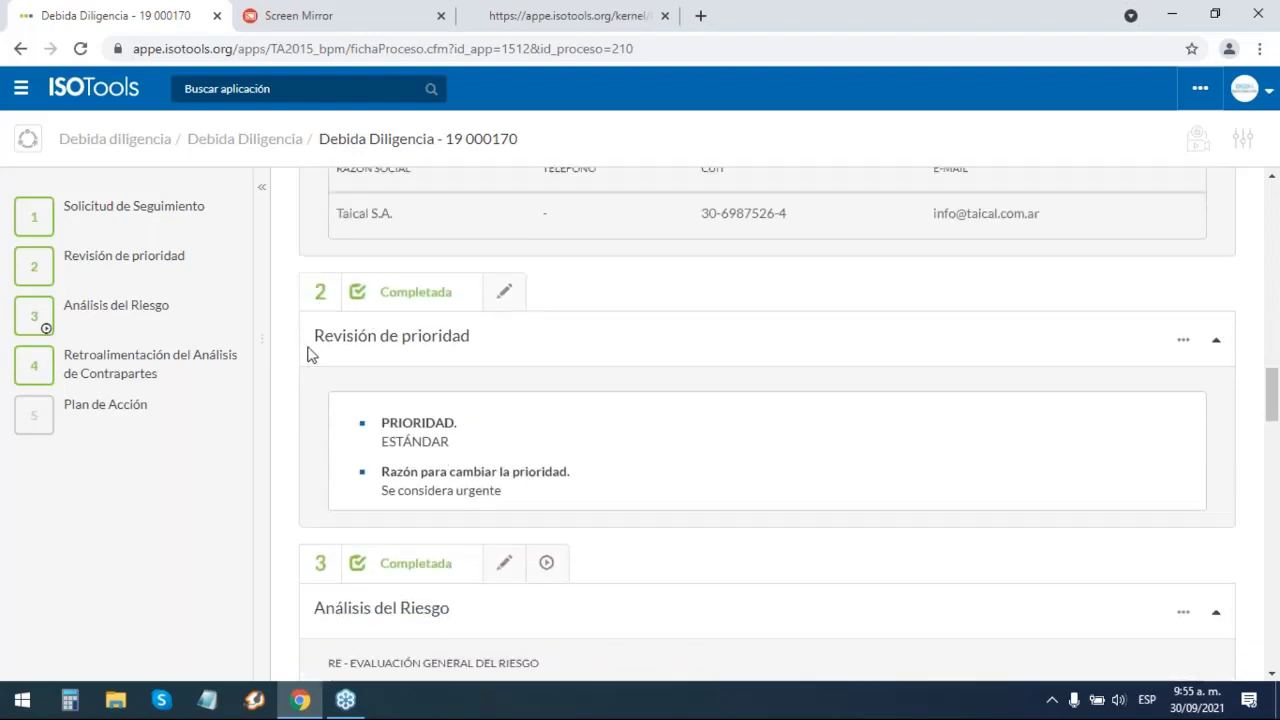
left_click_drag(383, 441, 450, 443)
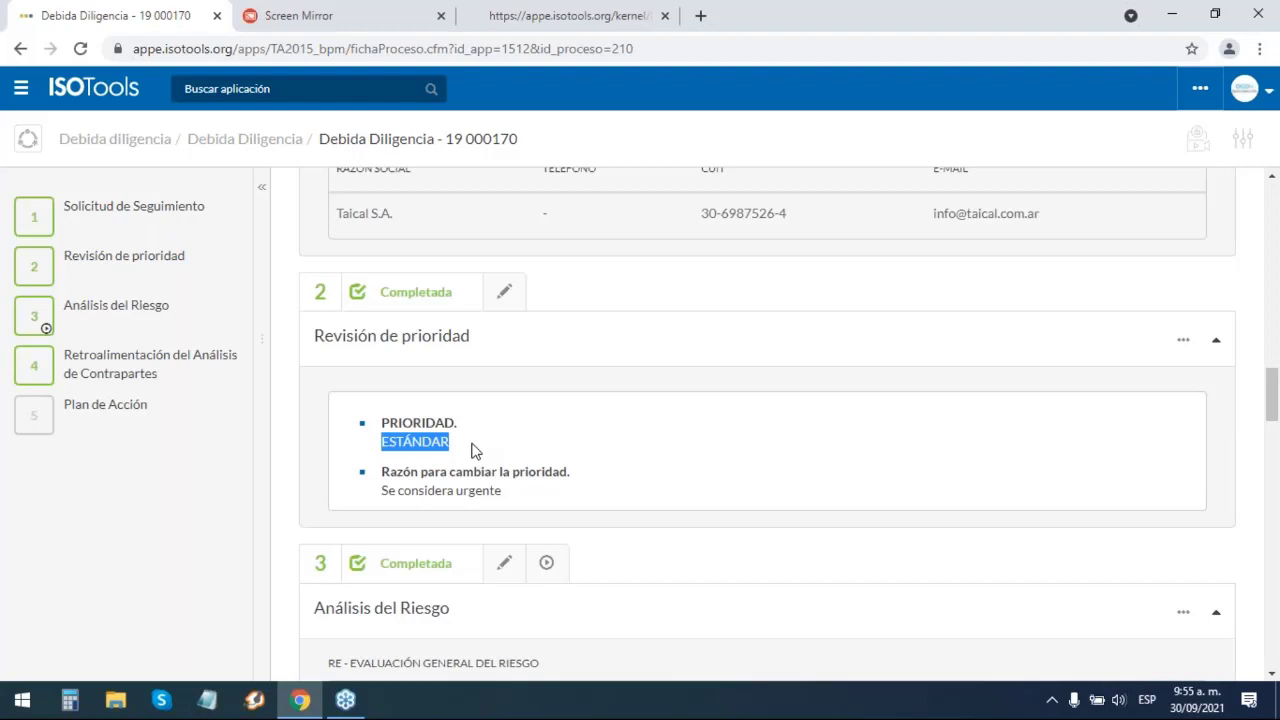
scroll(488, 449, "down", 1)
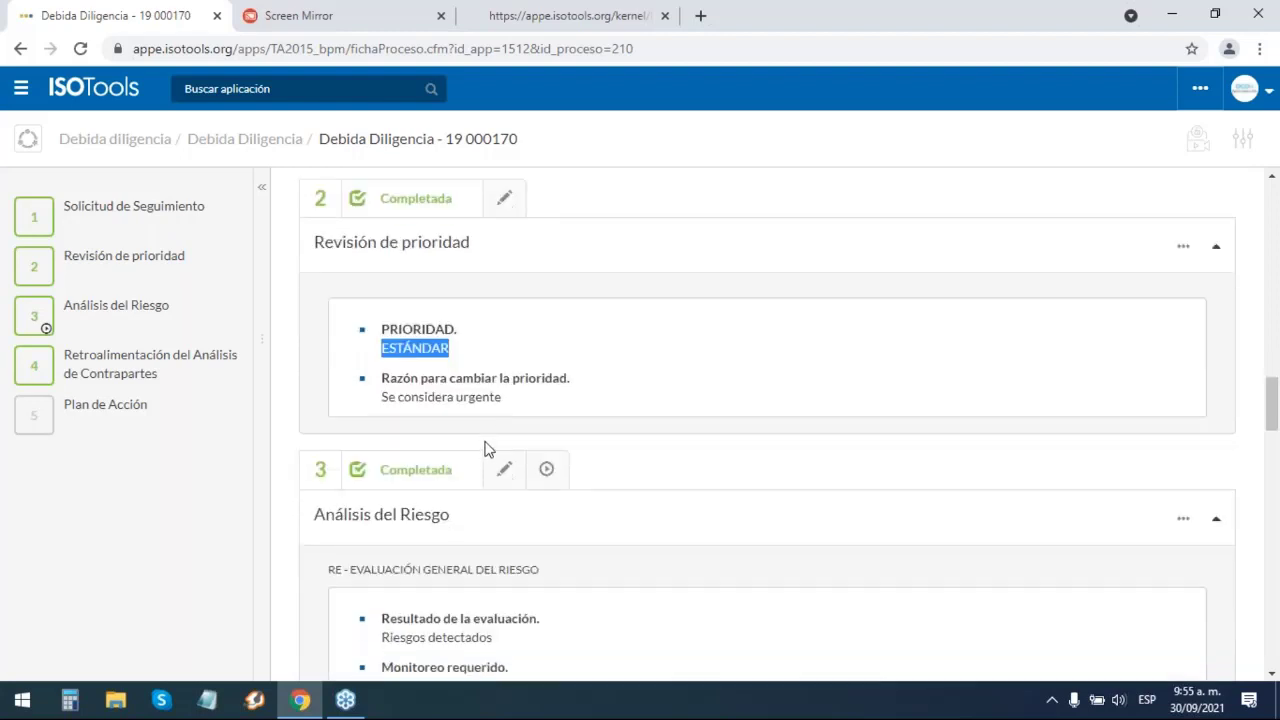
- Review the general risk evaluation and the detected risk factors in the Análisis del Riesgo stage
scroll(480, 443, "down", 1)
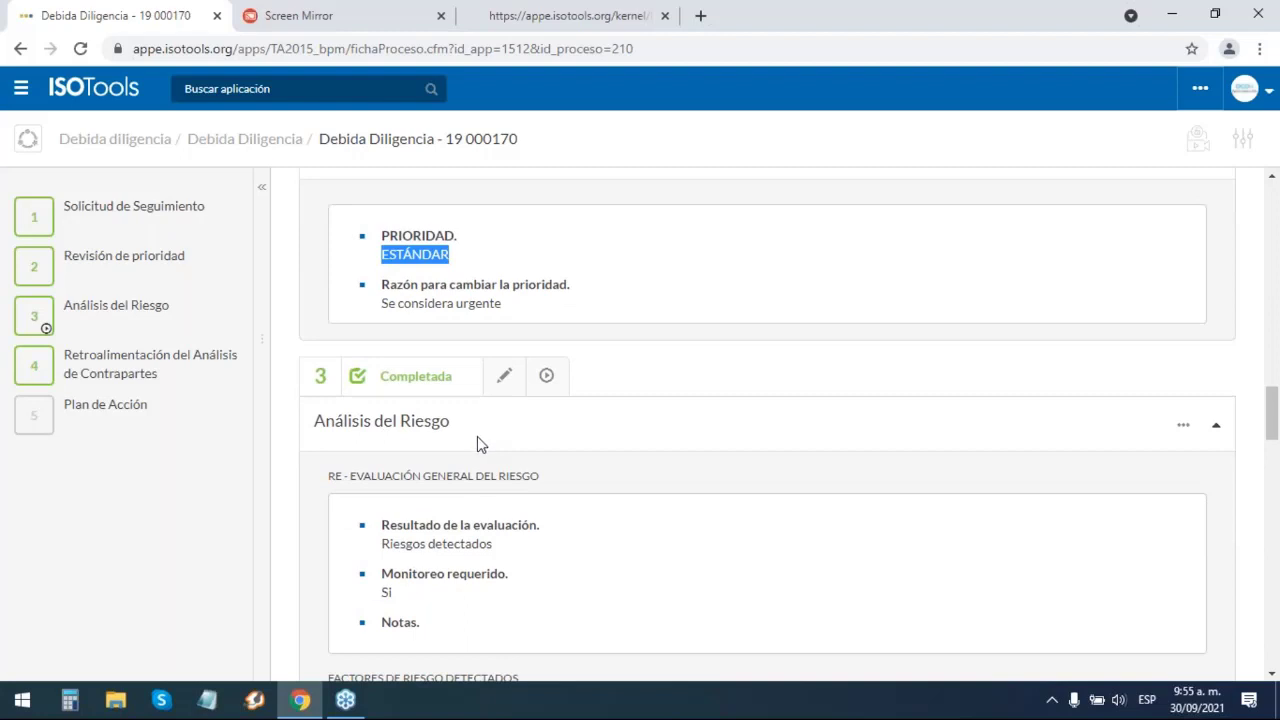
scroll(477, 440, "down", 1)
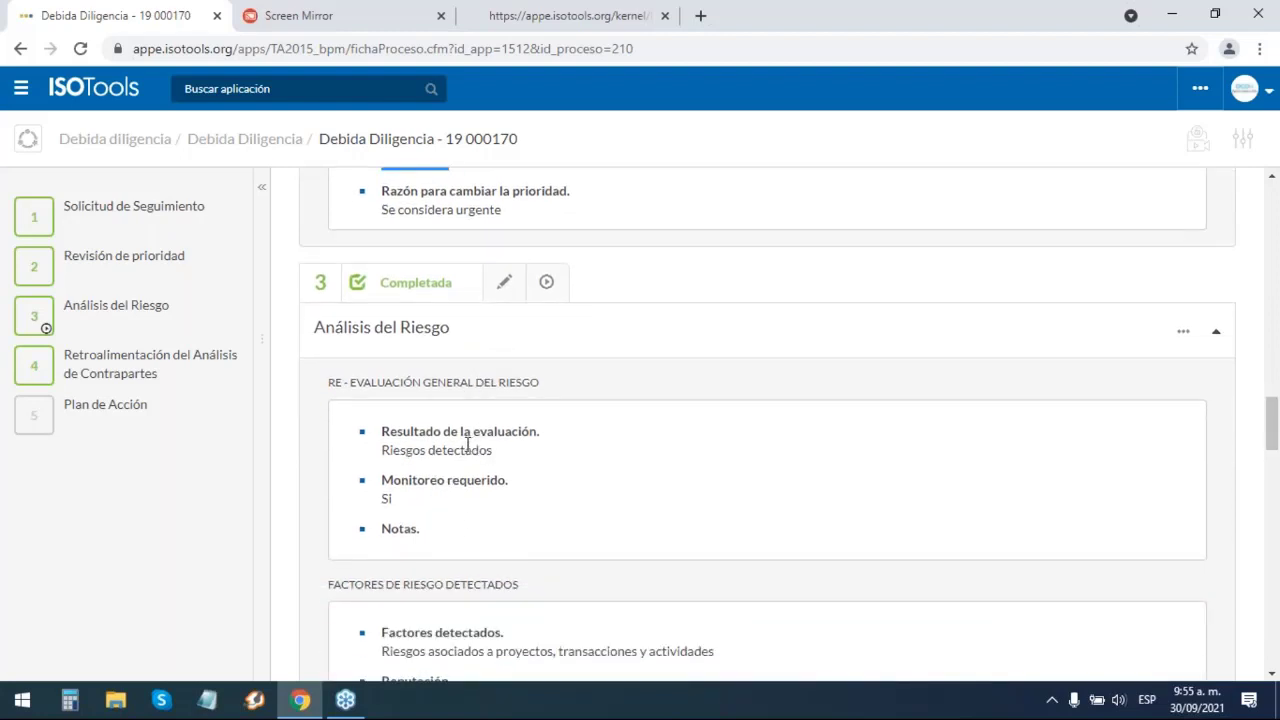
scroll(496, 457, "down", 1)
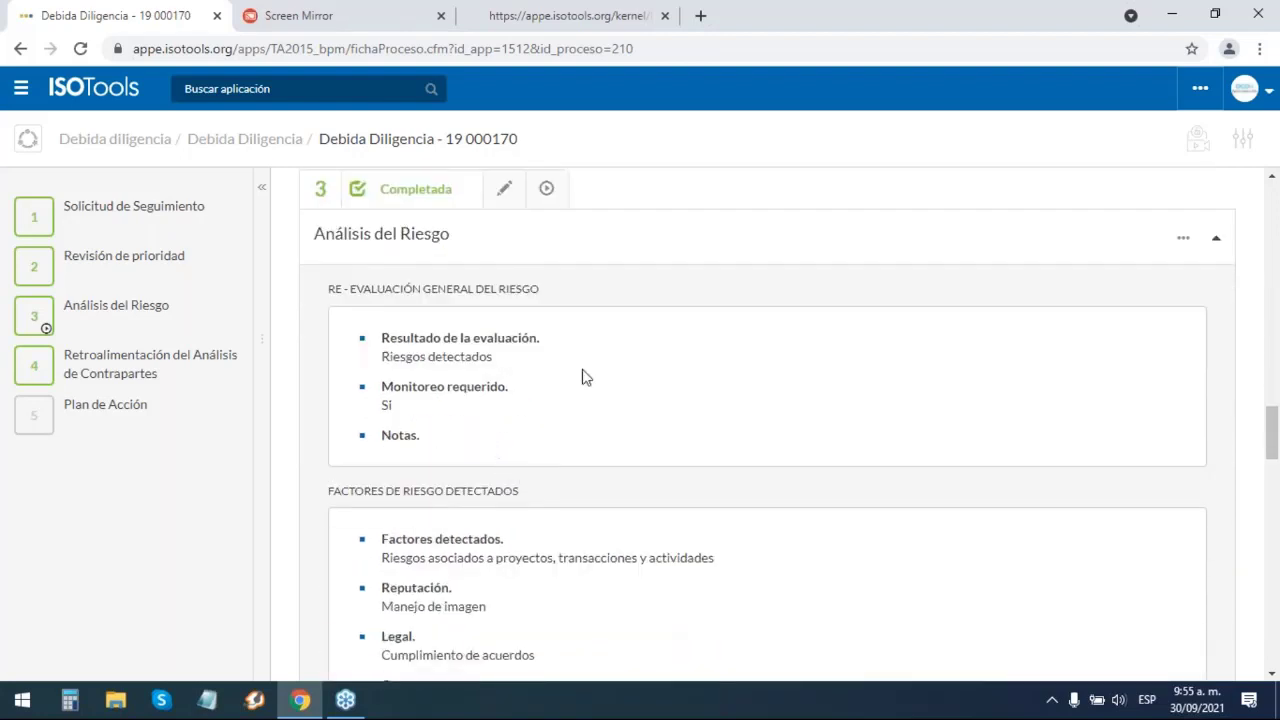
scroll(440, 384, "down", 1)
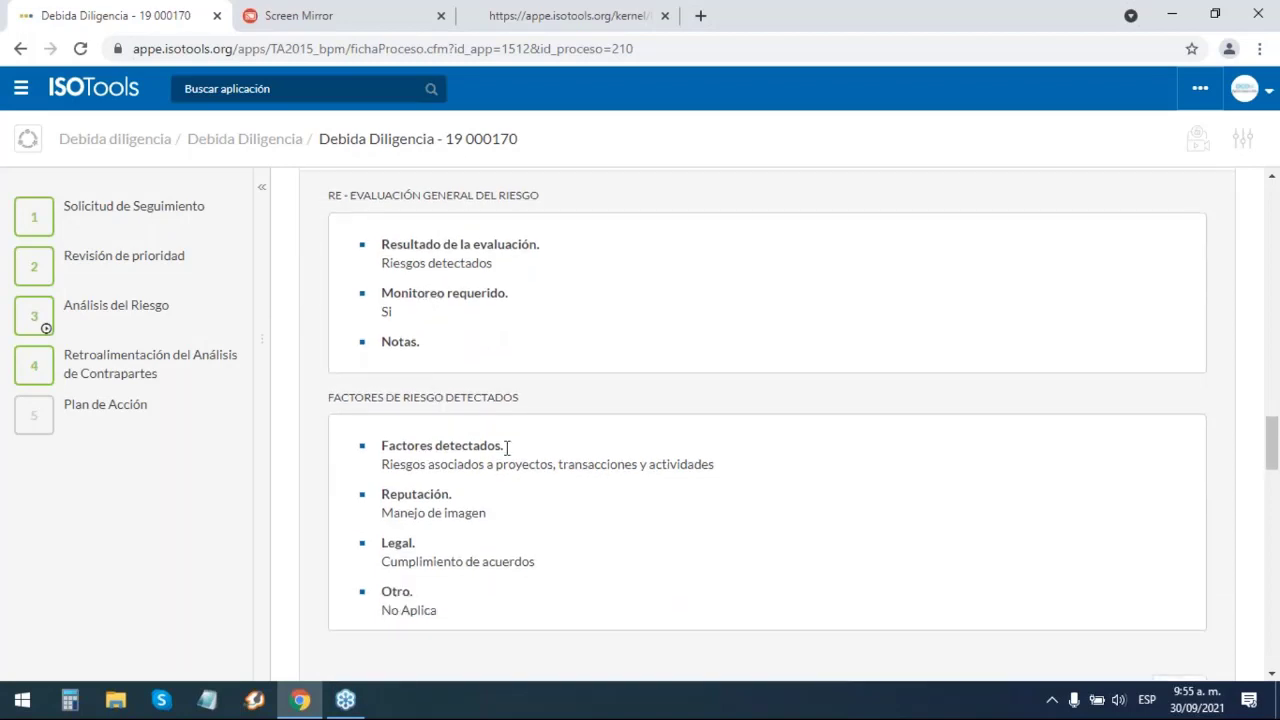
scroll(482, 339, "down", 2)
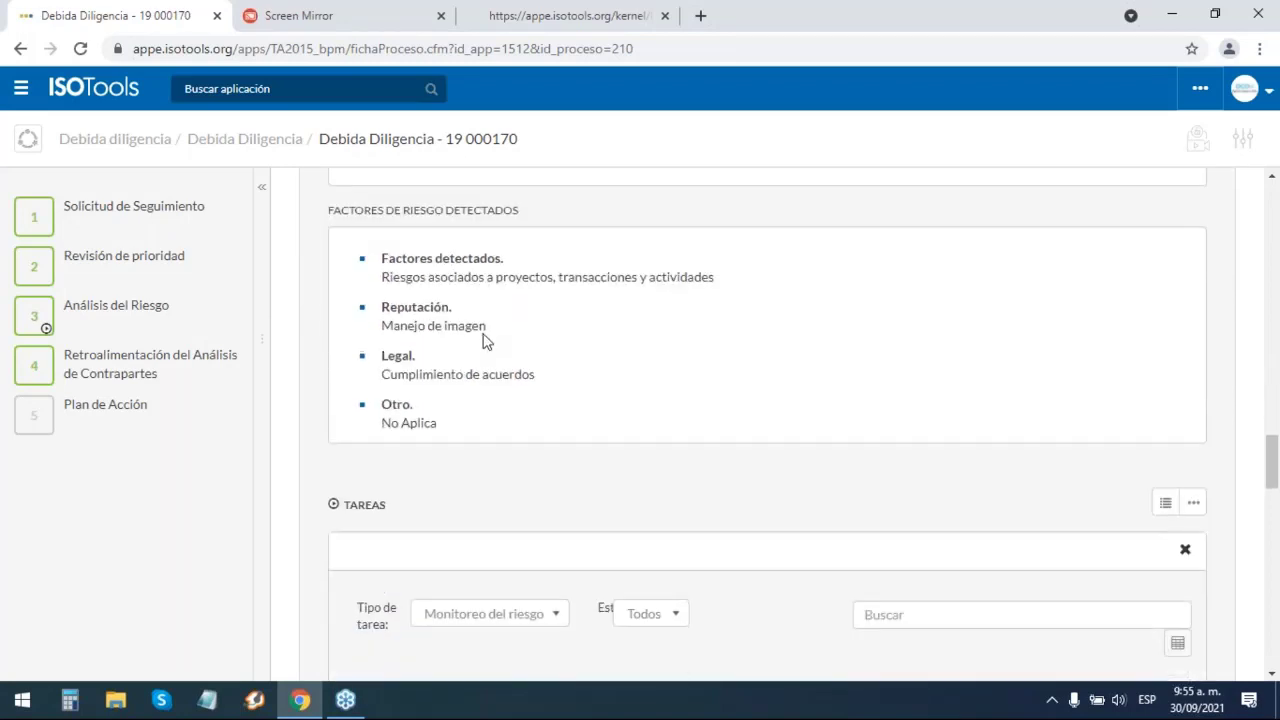
- Examine the Monitoreo del riesgo tasks listed under TAREAS in the Análisis del Riesgo stage
scroll(483, 344, "down", 1)
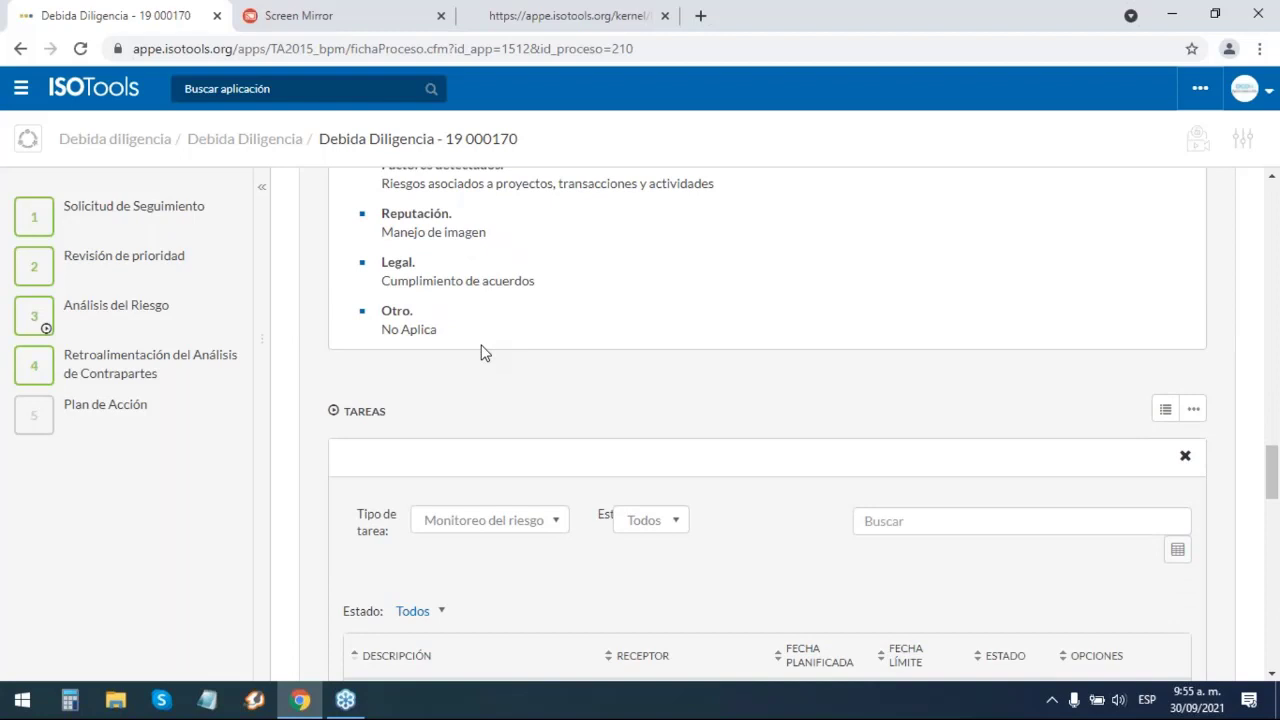
scroll(481, 372, "down", 2)
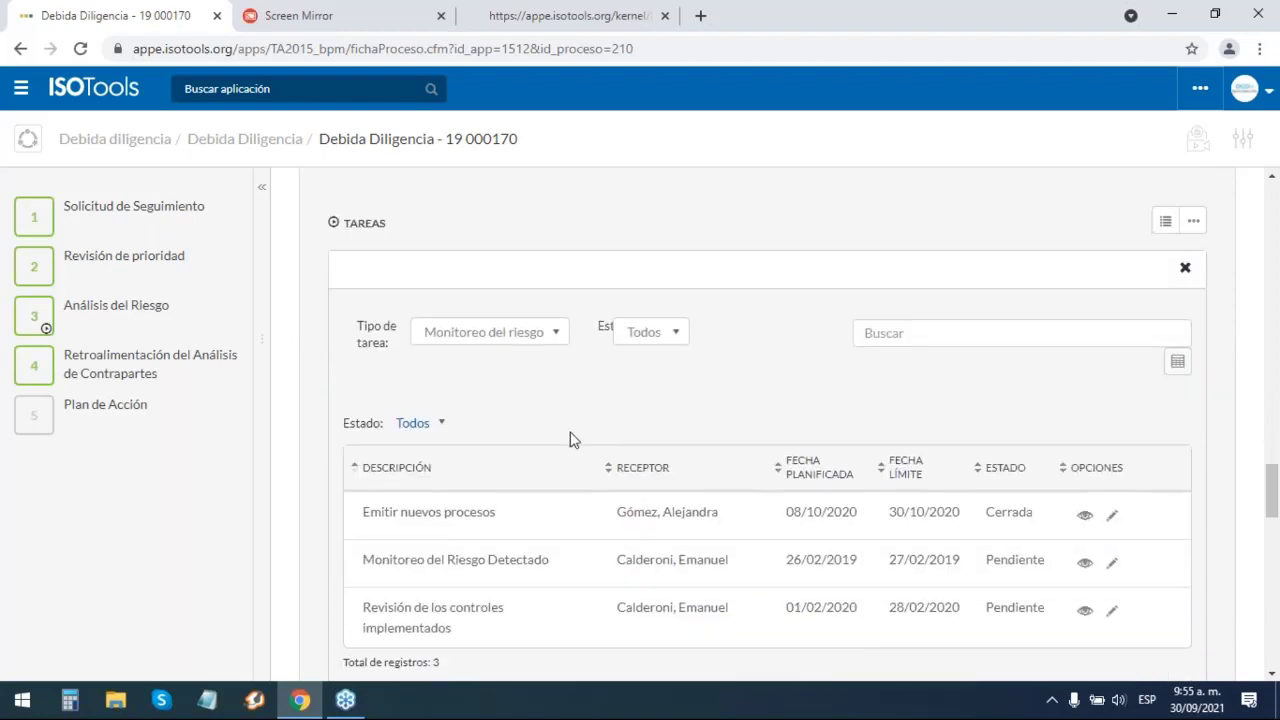
scroll(572, 438, "down", 1)
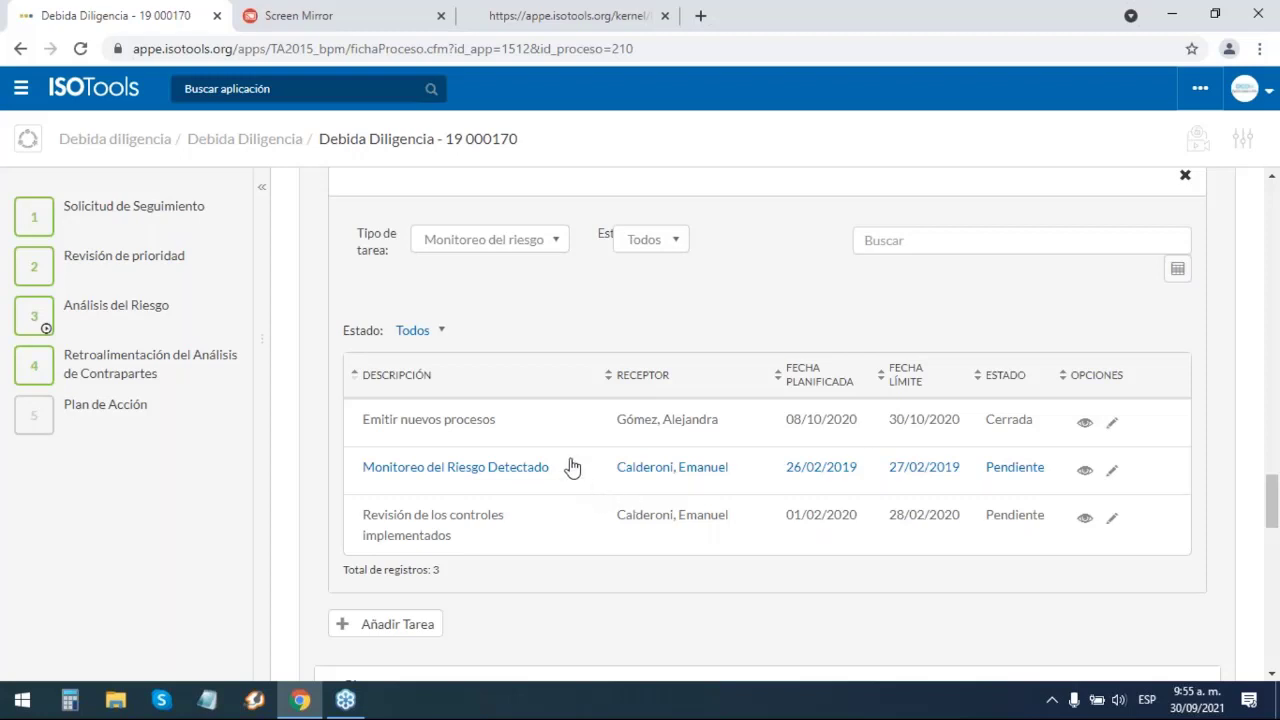
scroll(565, 460, "down", 1)
scroll(550, 454, "down", 2)
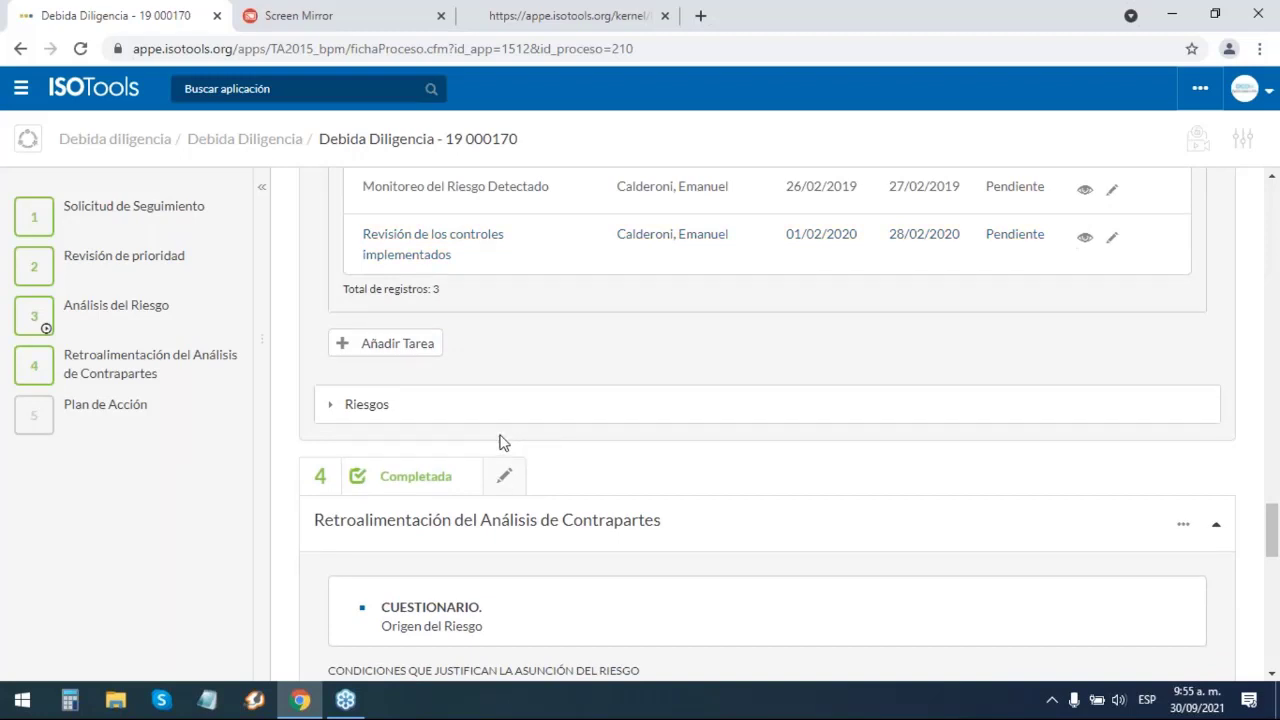
- Expand the Riesgos section of the risk analysis and examine the linked risk's offence type, probability, impact and result
left_click(352, 410)
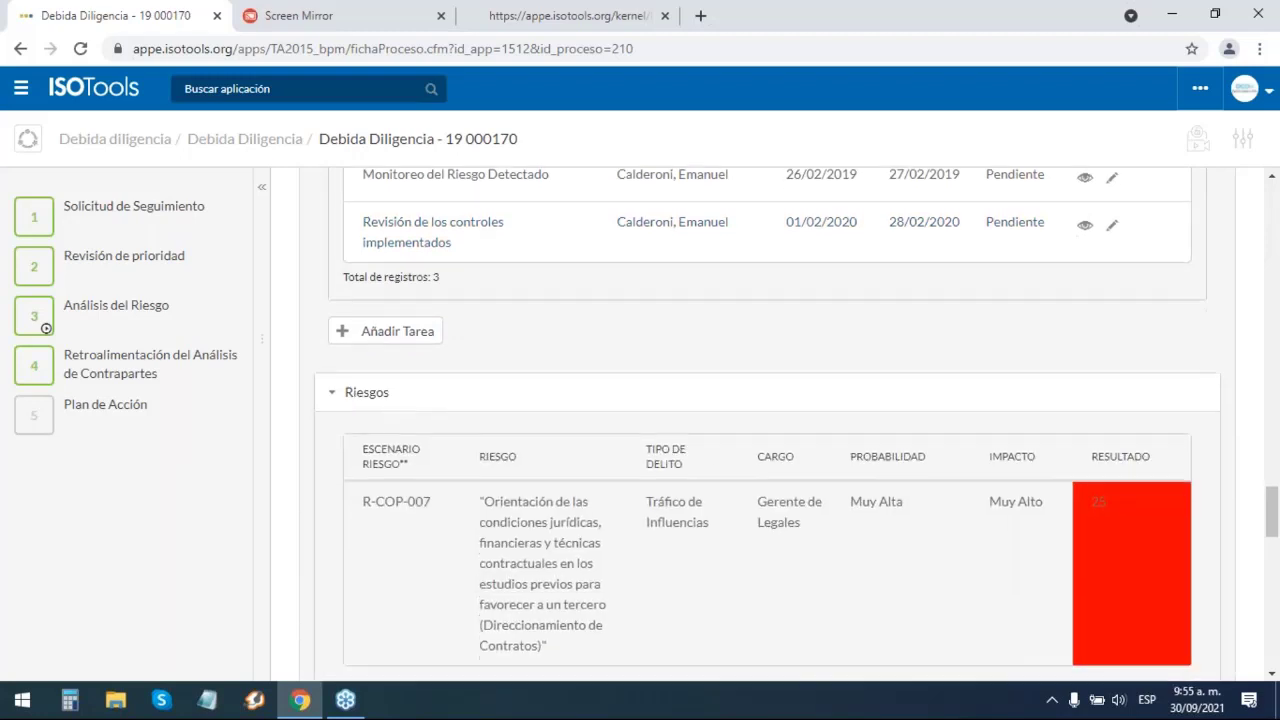
scroll(405, 437, "down", 1)
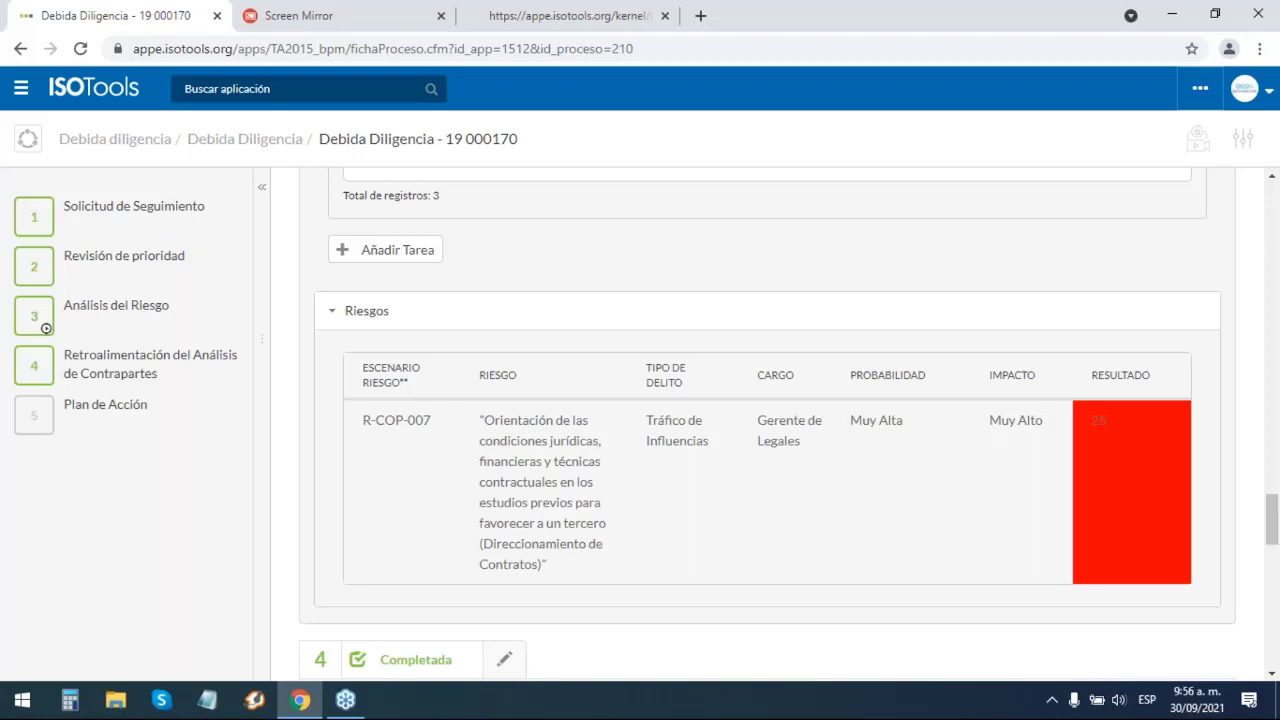
scroll(494, 435, "down", 1)
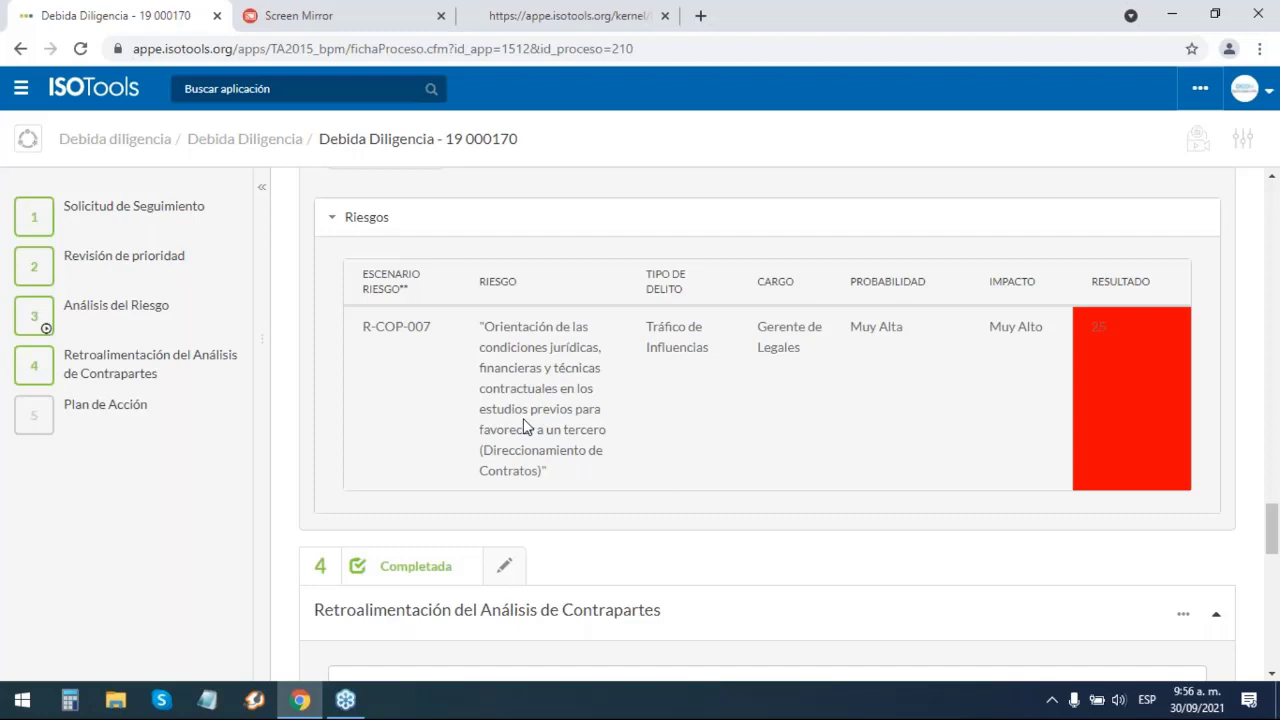
- Review the questionnaire, risk-justifying conditions and adopted countermeasures in the Retroalimentación del Análisis de Contrapartes stage
scroll(560, 430, "down", 3)
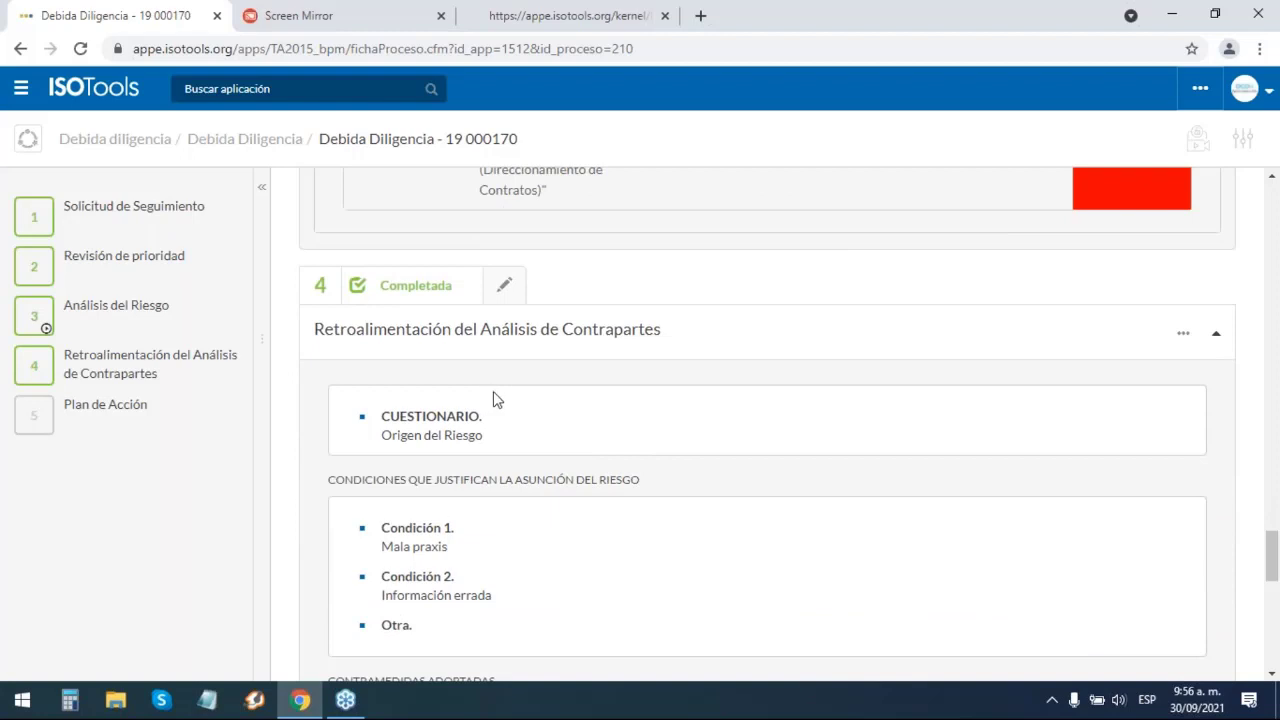
scroll(494, 400, "down", 1)
scroll(494, 405, "down", 7)
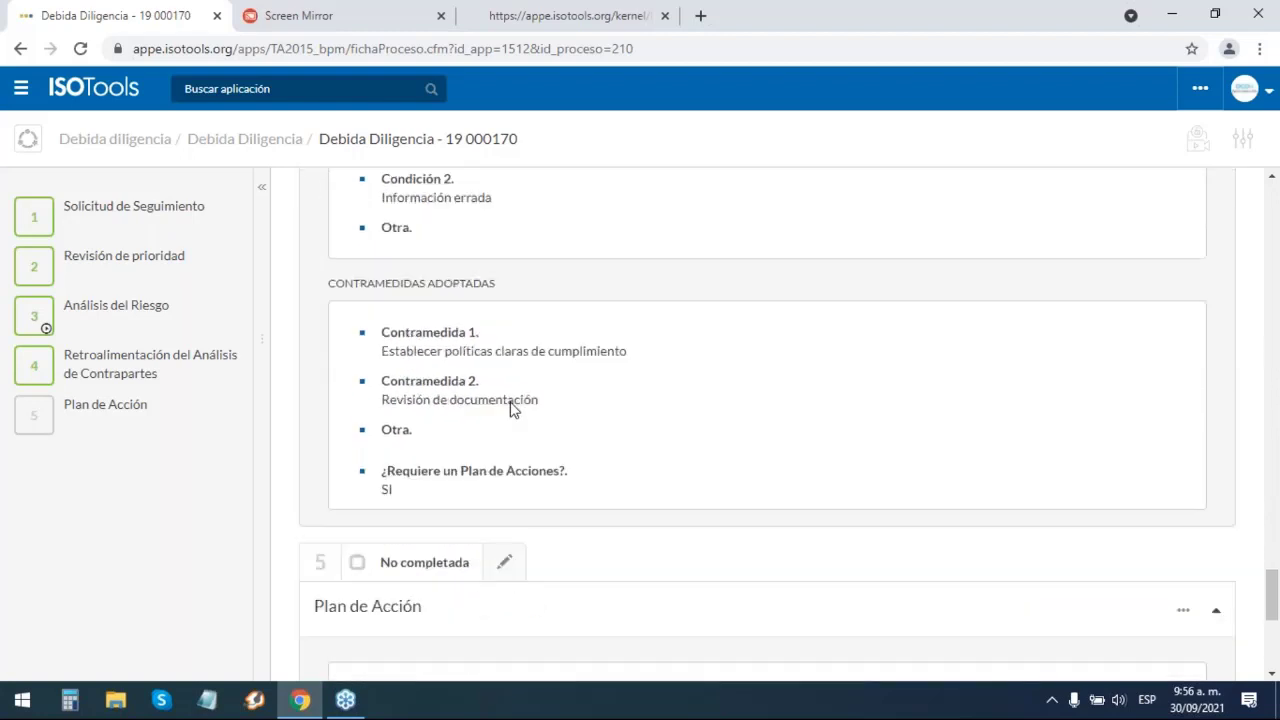
- Open the action plan linked in the Plan de Acción stage, review its relations, tasks and Verificación de Eficacia, and close it
scroll(517, 411, "down", 1)
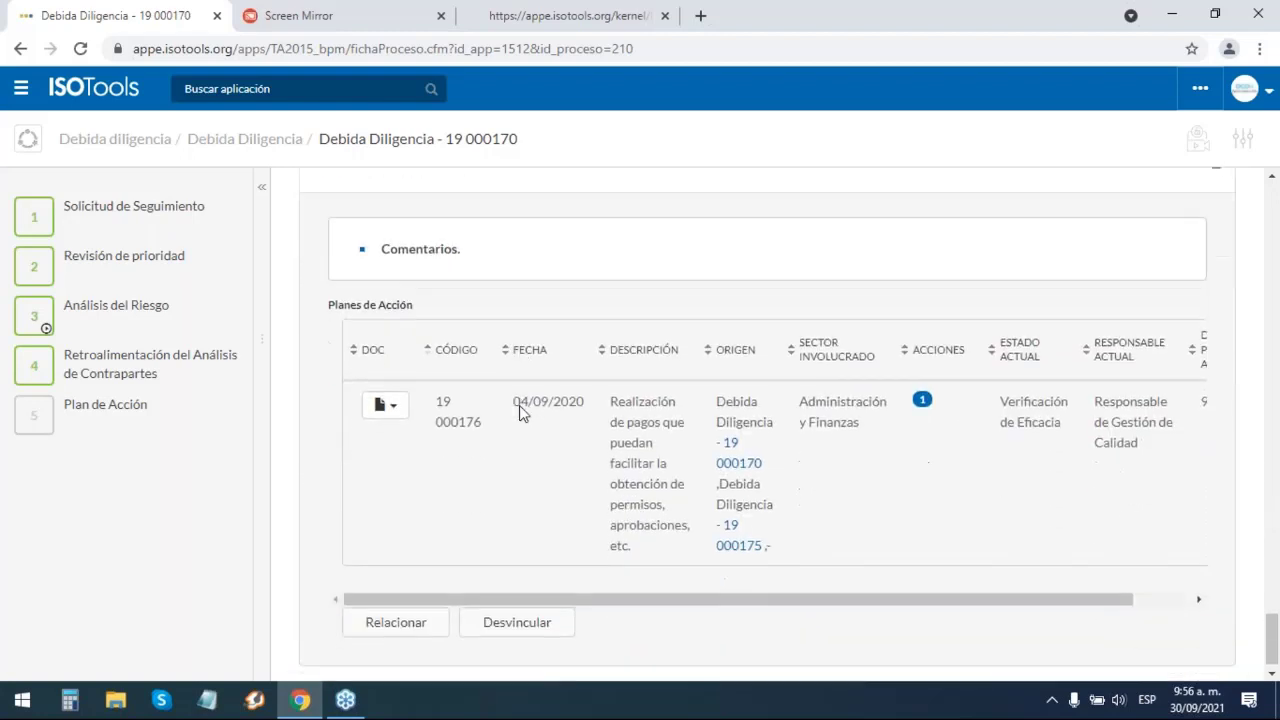
scroll(530, 425, "up", 1)
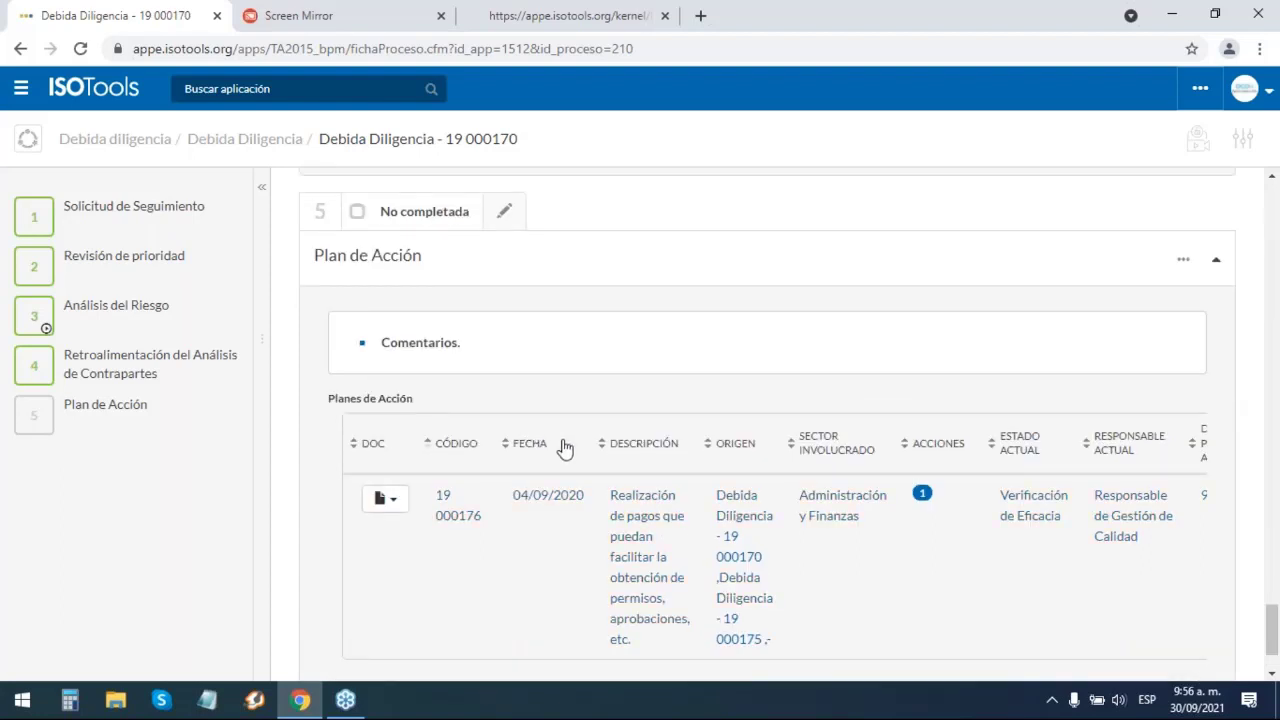
left_click(650, 540)
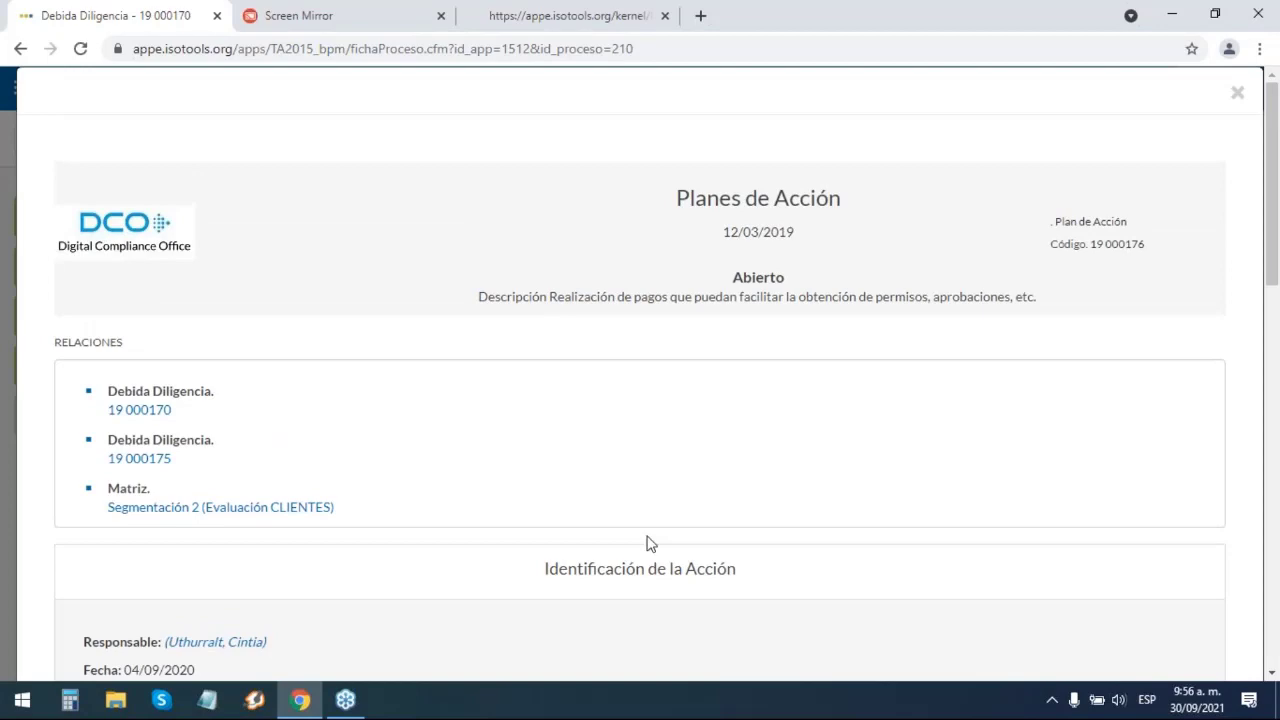
scroll(646, 543, "down", 6)
scroll(642, 545, "down", 3)
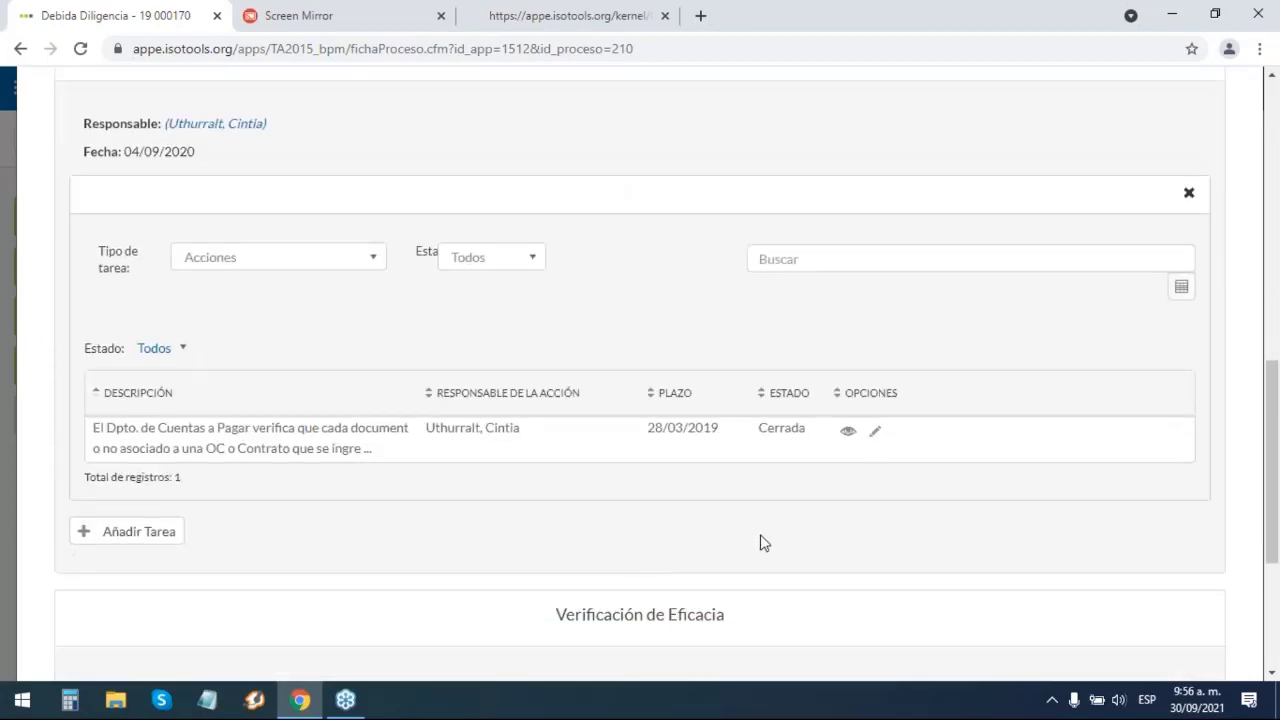
scroll(763, 543, "down", 3)
scroll(1020, 578, "up", 1)
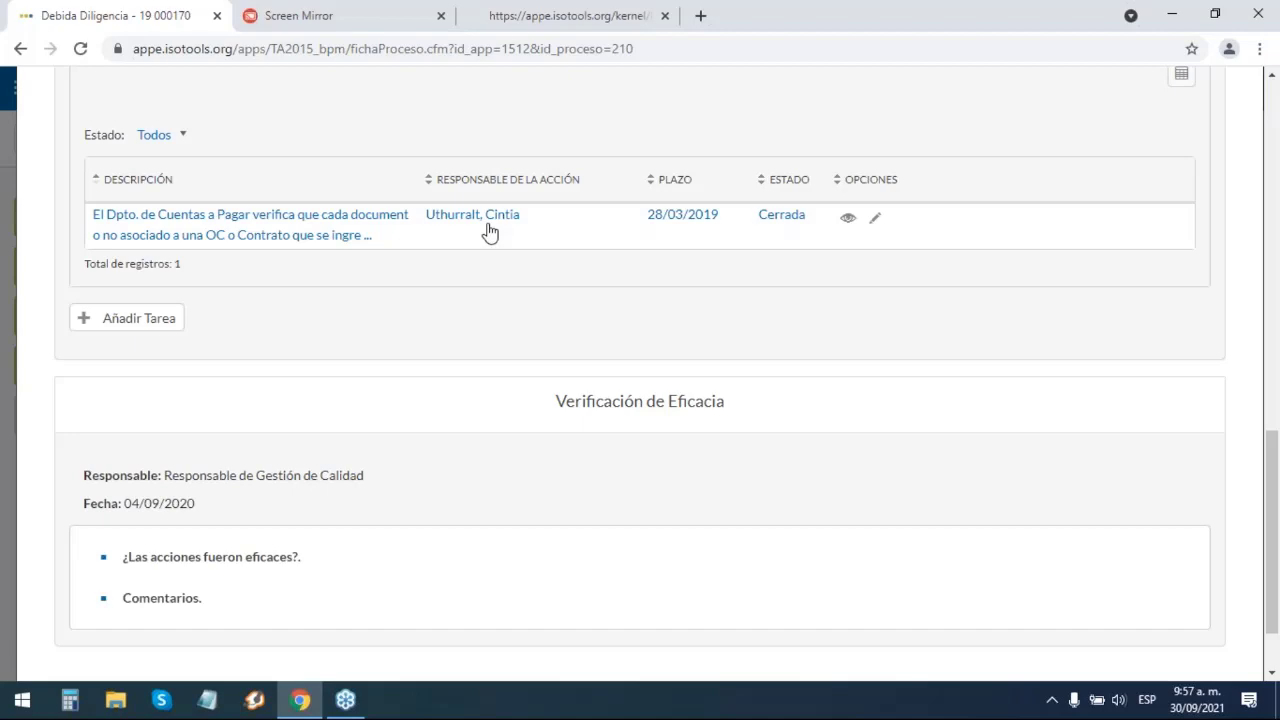
scroll(783, 309, "up", 15)
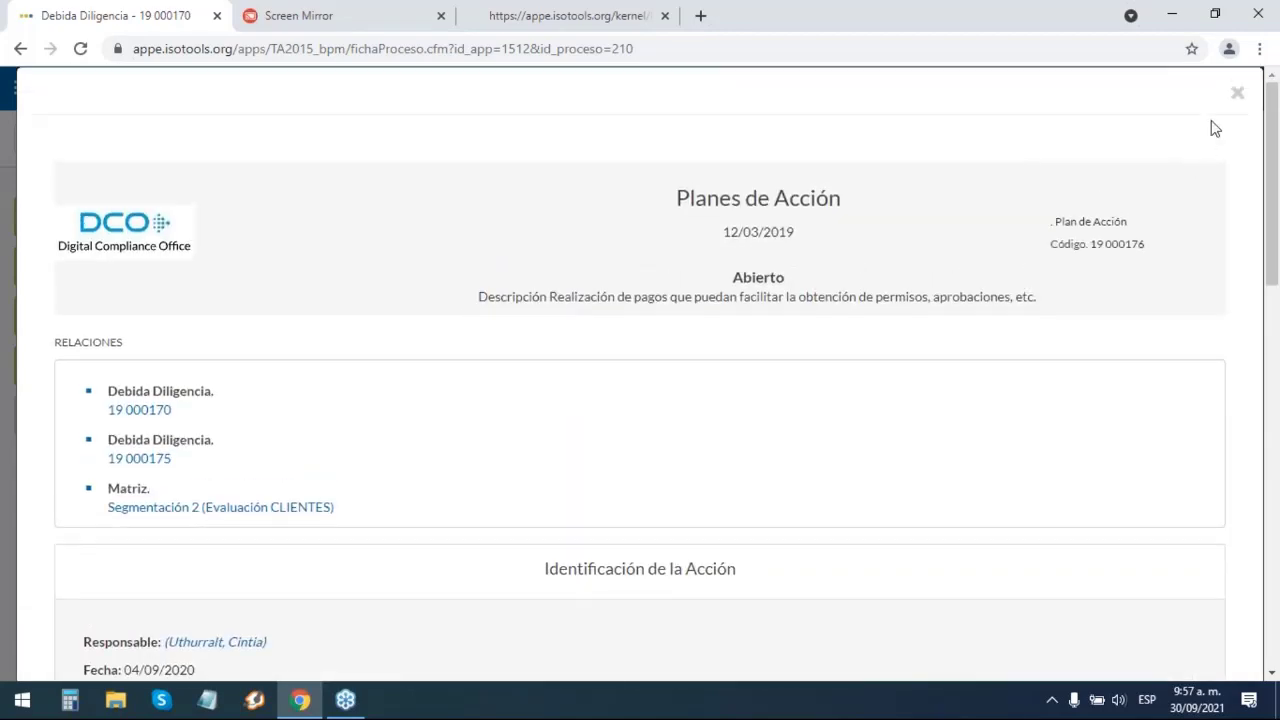
left_click(1236, 96)
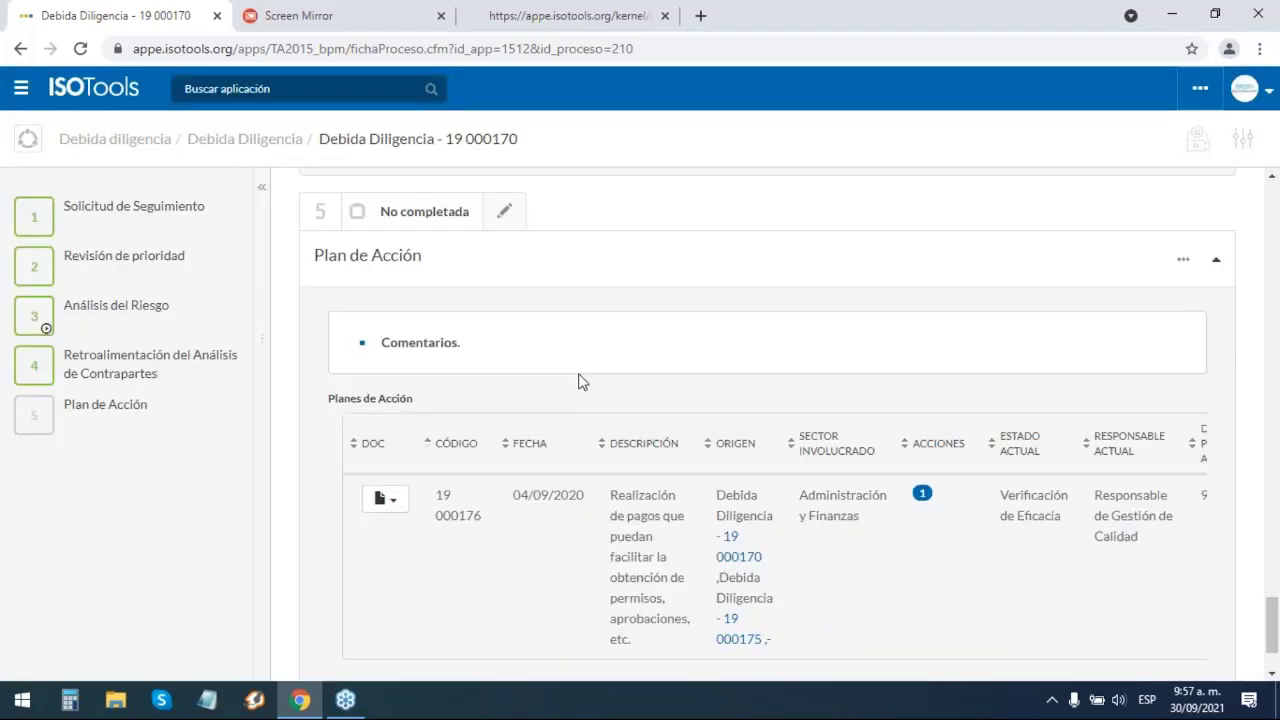
scroll(578, 381, "down", 1)
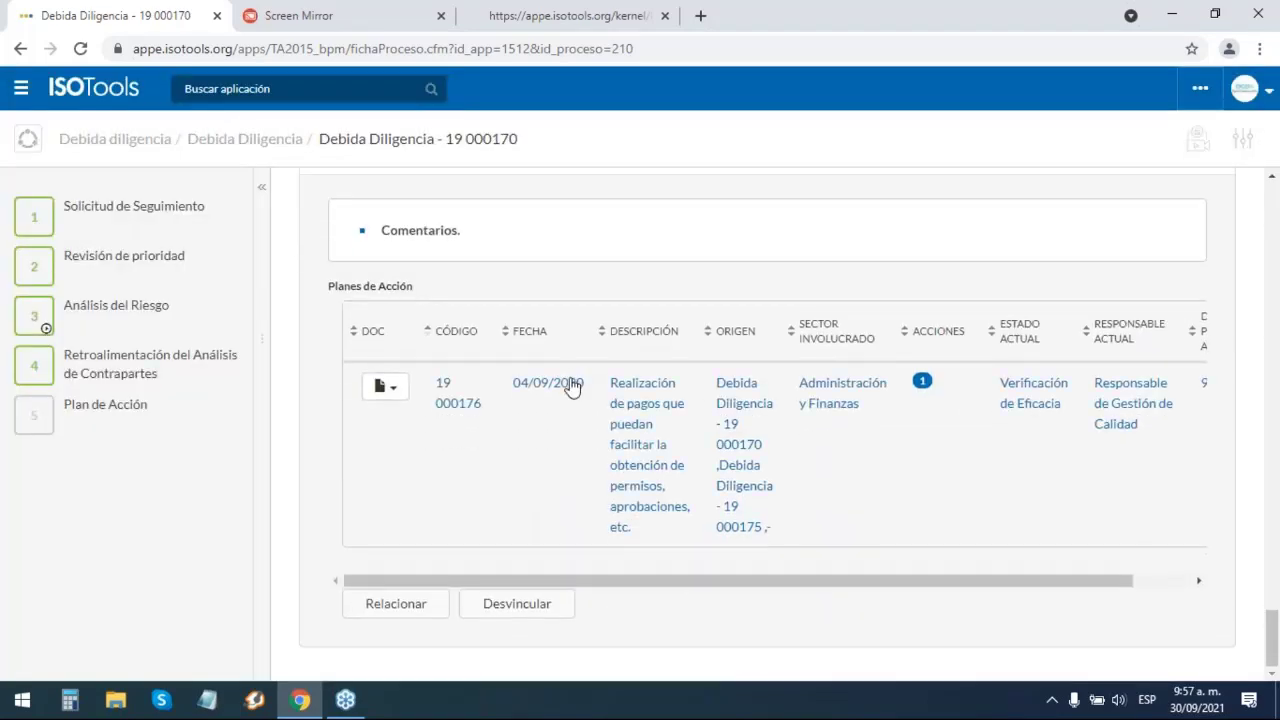
- Switch to the Gestión de Riesgos application and open the life cycle of Matriz Proceso 2021
left_click(289, 89)
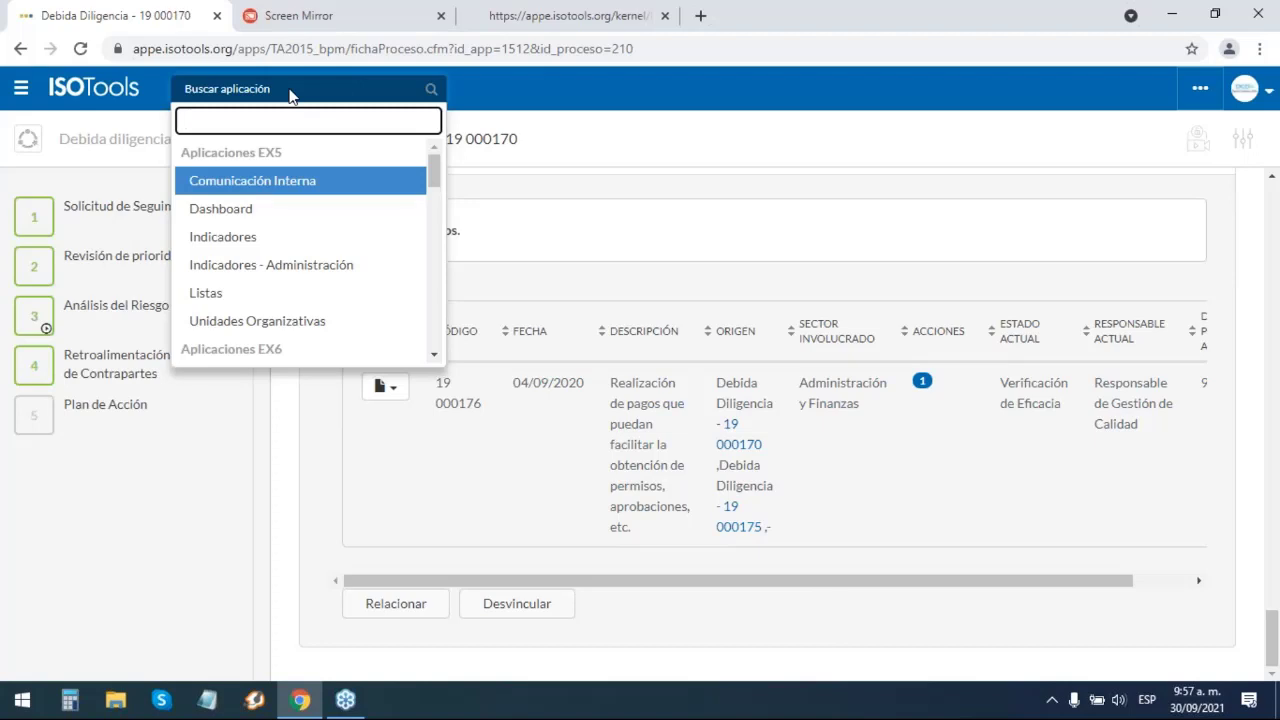
type("ri")
key("Return")
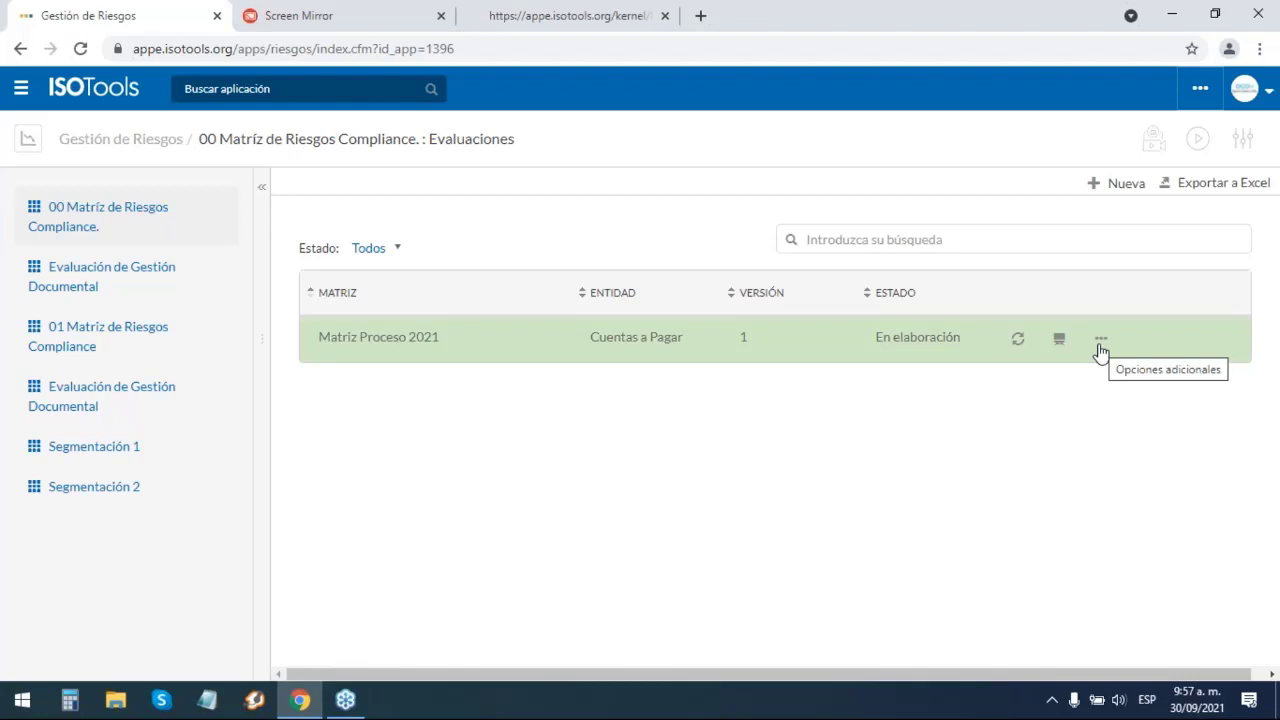
left_click(1017, 342)
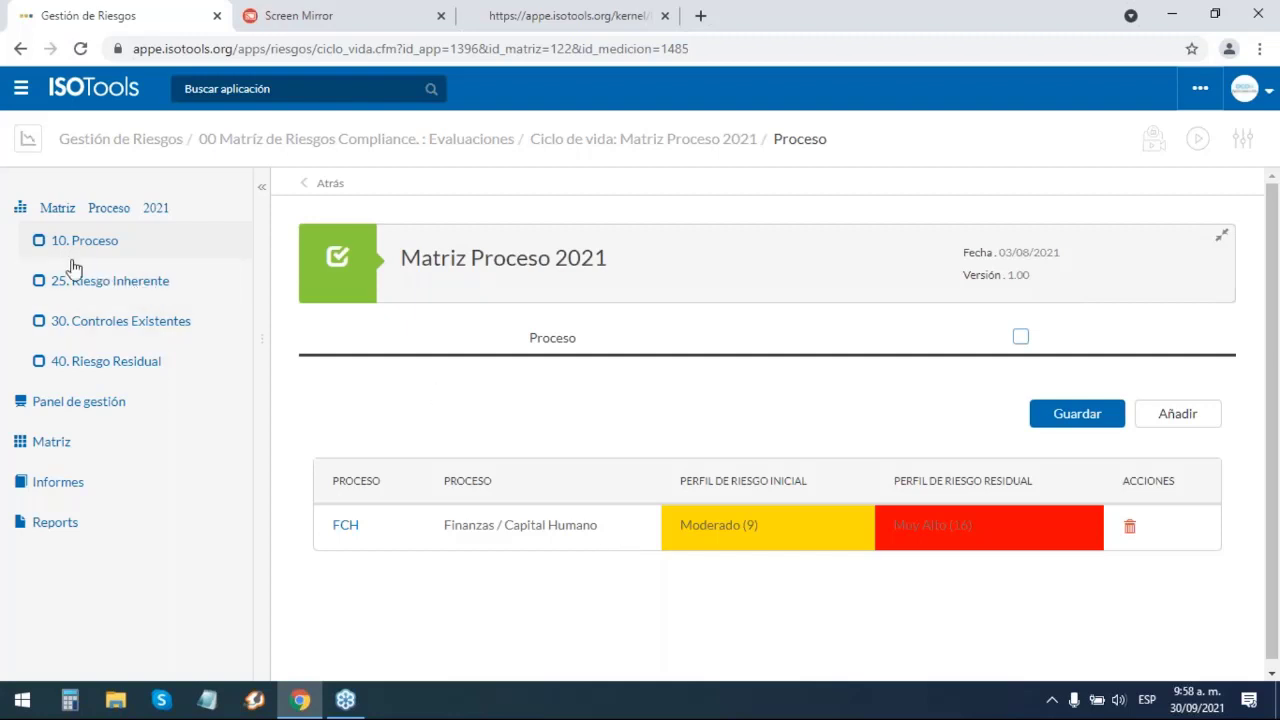
- Review the risk scenarios in the Riesgo Inherente phase, including offence type, position, probability, impact and risk evaluation
left_click(95, 281)
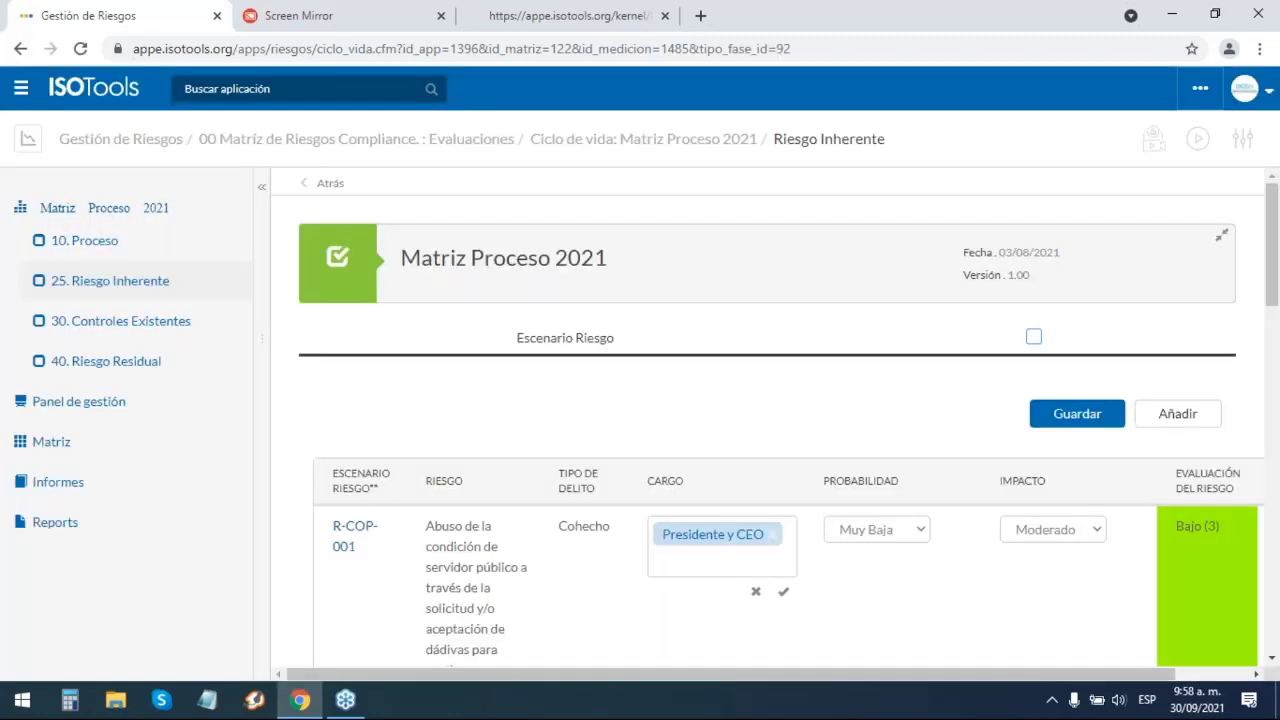
scroll(455, 512, "down", 2)
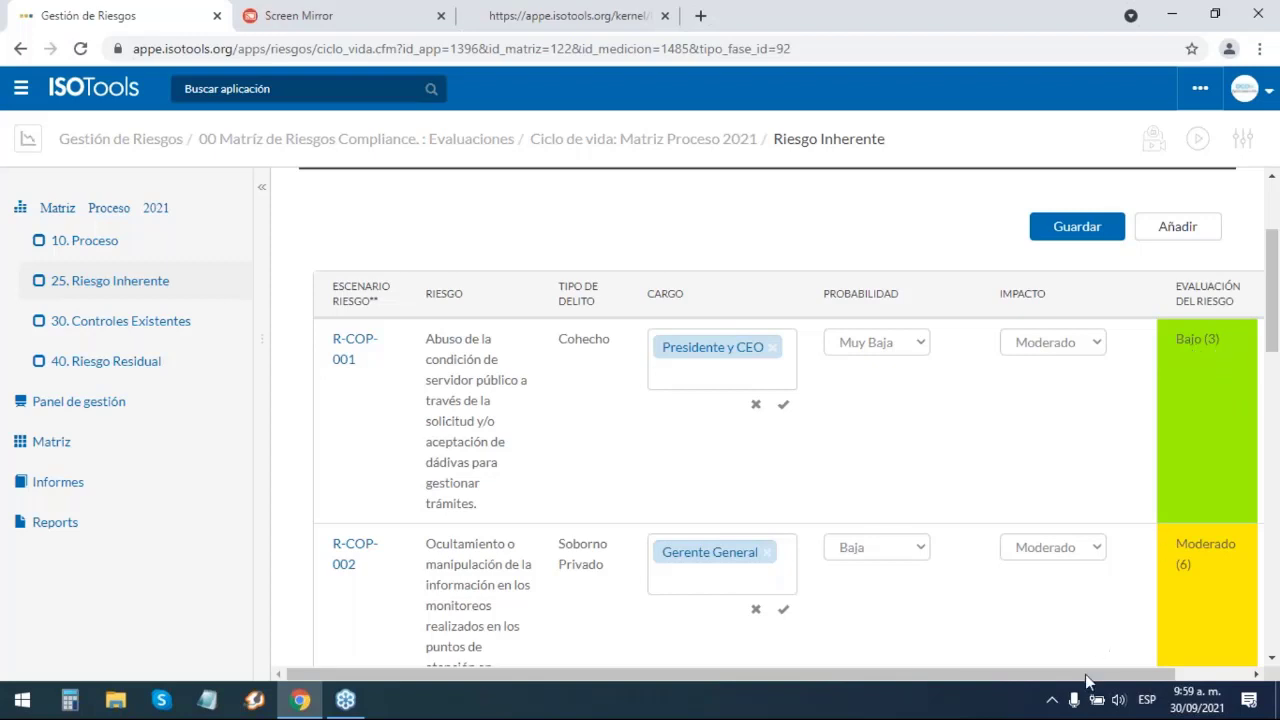
left_click_drag(1094, 684, 1163, 690)
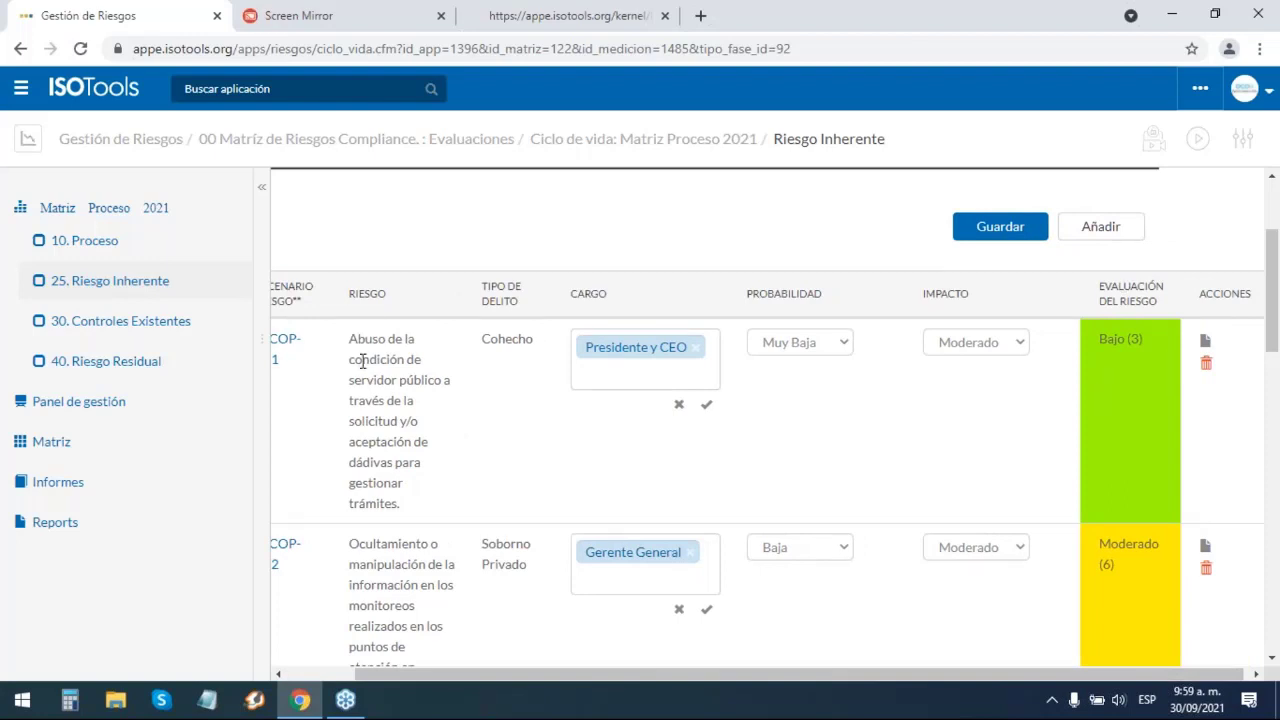
- Examine the Identificación de Controles table in the Controles Existentes phase, including its control questions and individual control ratings
left_click(166, 330)
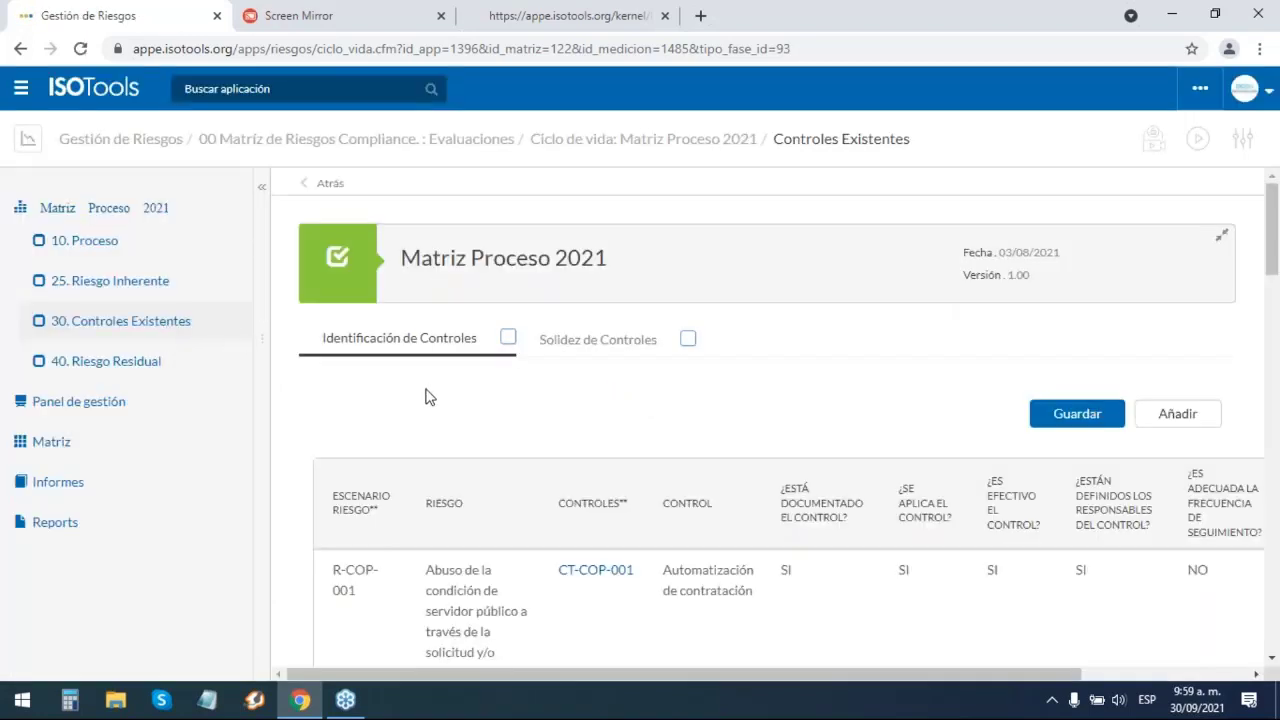
scroll(428, 396, "down", 3)
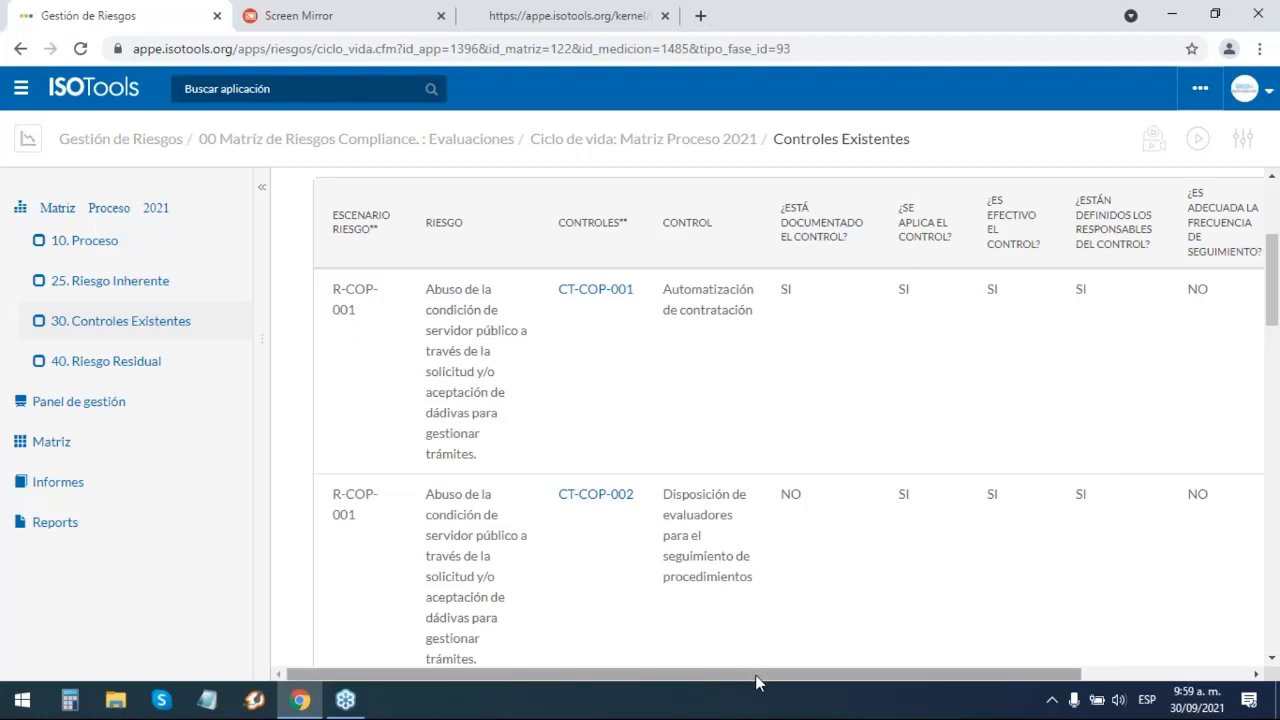
left_click_drag(799, 674, 929, 649)
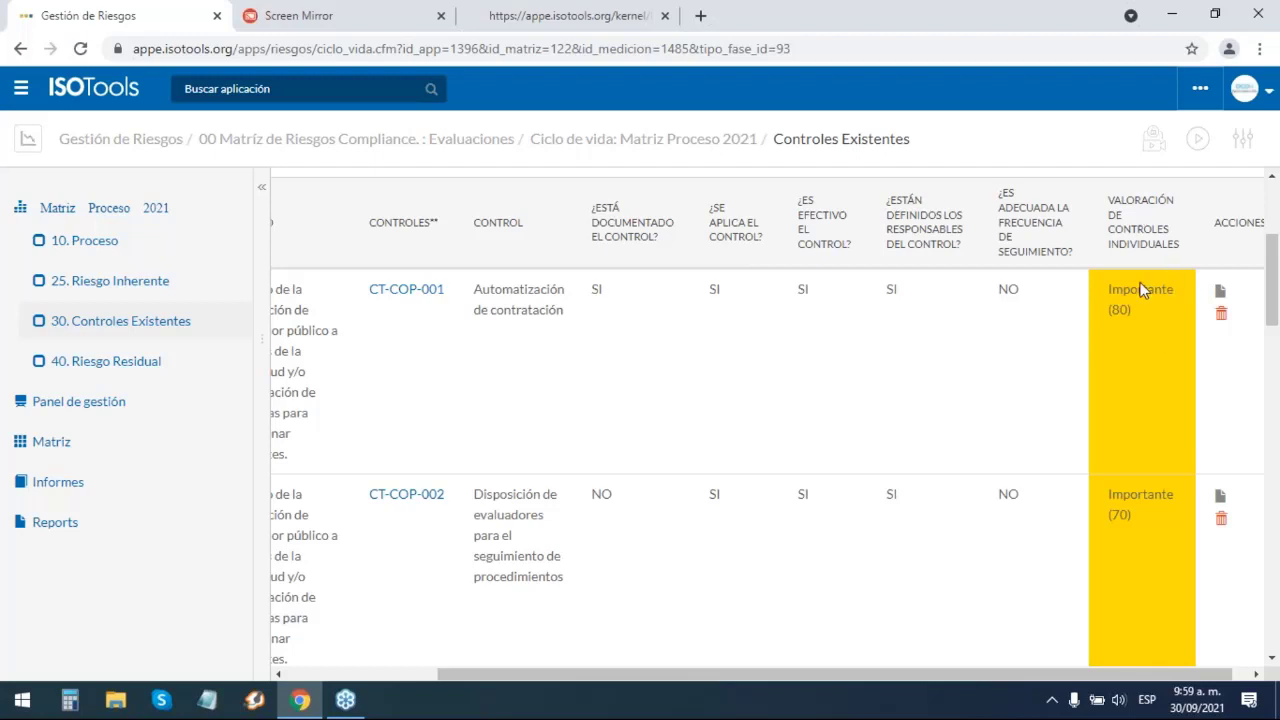
- Review the Solidez de Controles ratings for each risk scenario in the Controles Existentes phase
scroll(1023, 352, "up", 3)
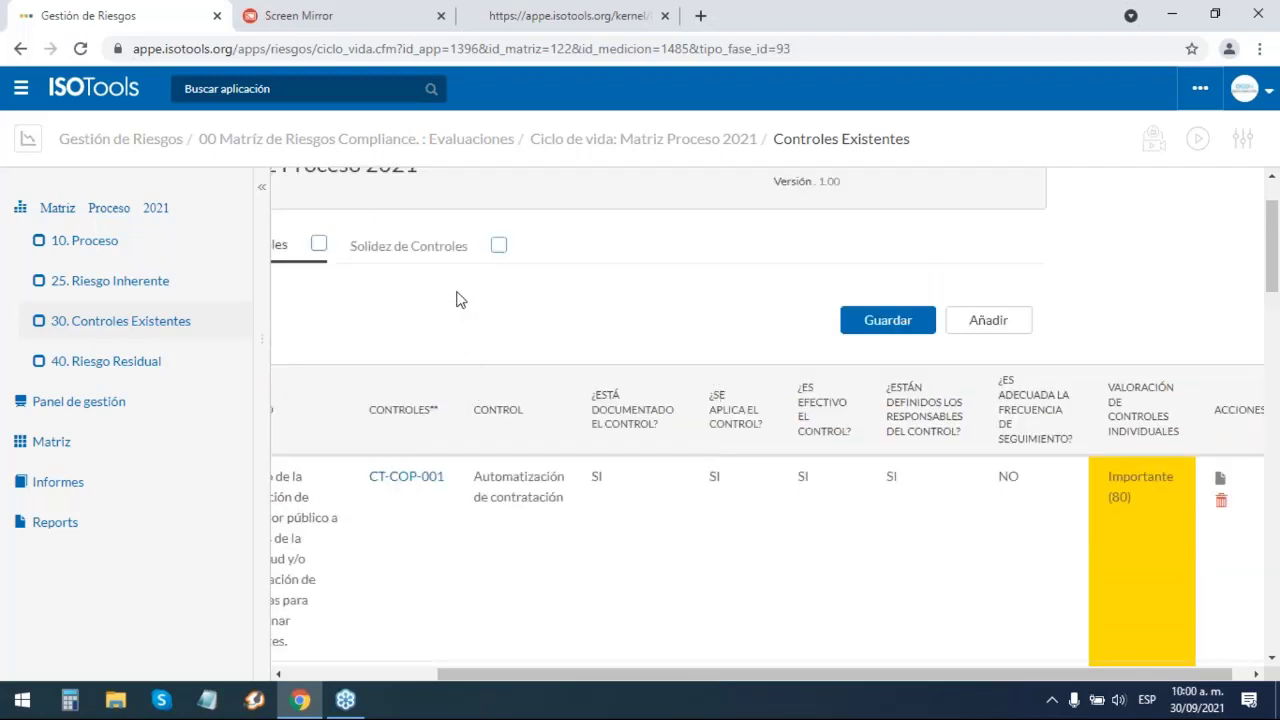
left_click(421, 261)
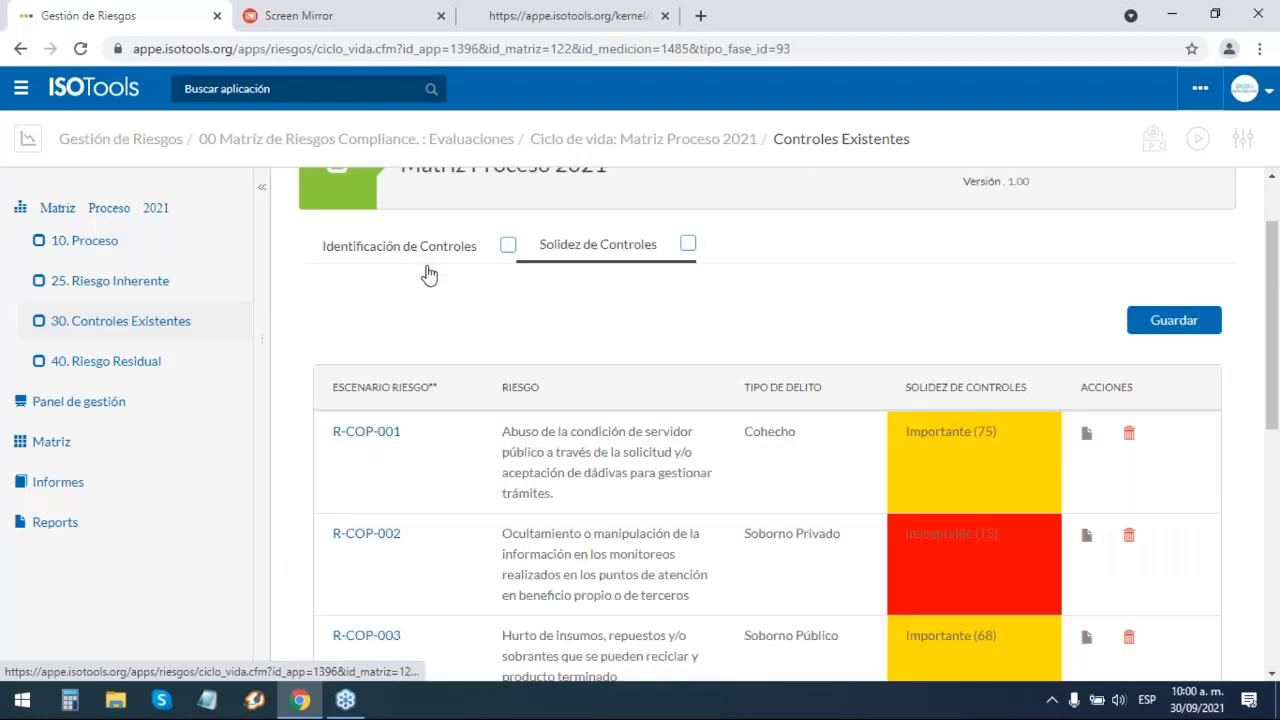
scroll(892, 508, "down", 1)
scroll(893, 508, "up", 2)
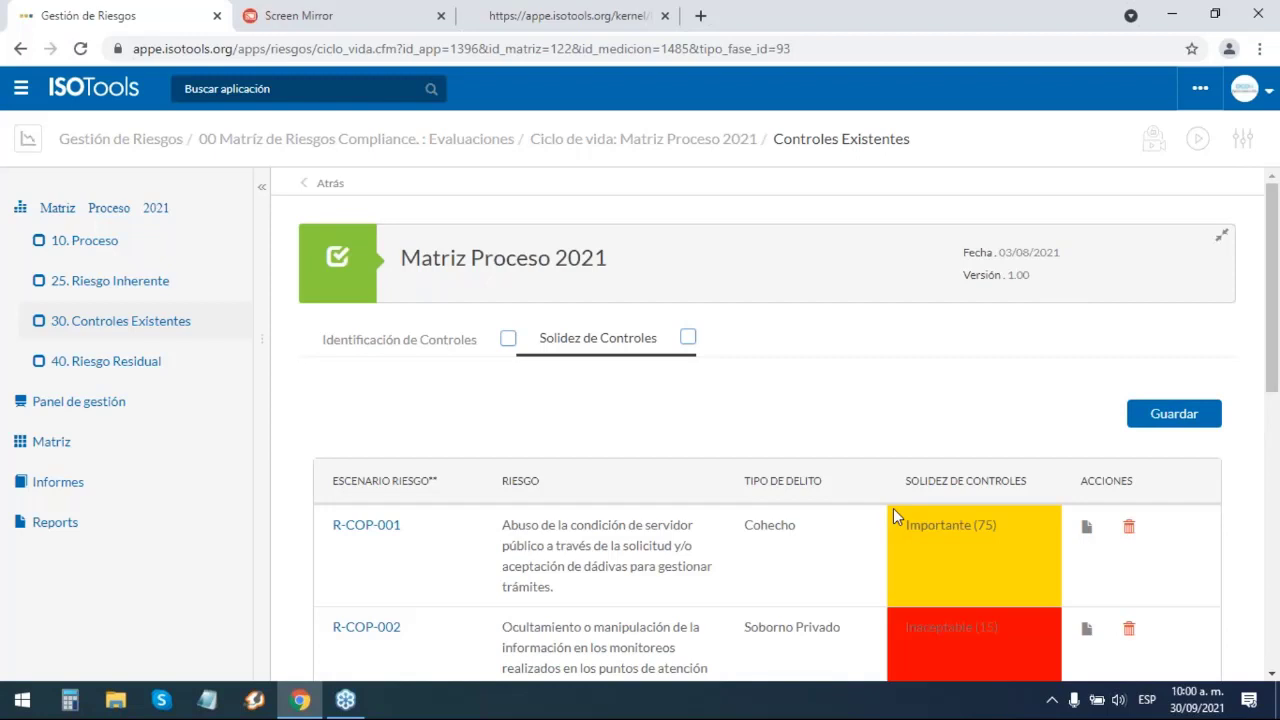
scroll(893, 508, "down", 1)
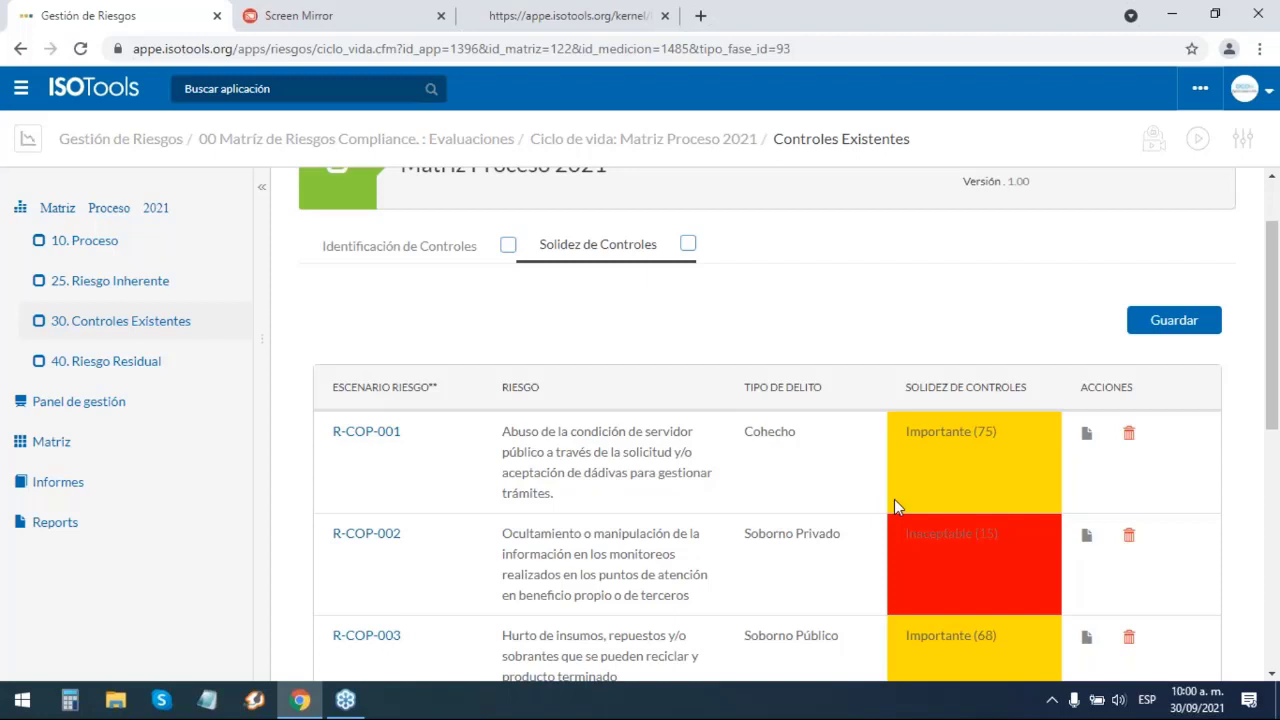
- Compare the risk evaluation, control strength and residual risk of each risk in the Riesgo Residual phase
left_click(122, 370)
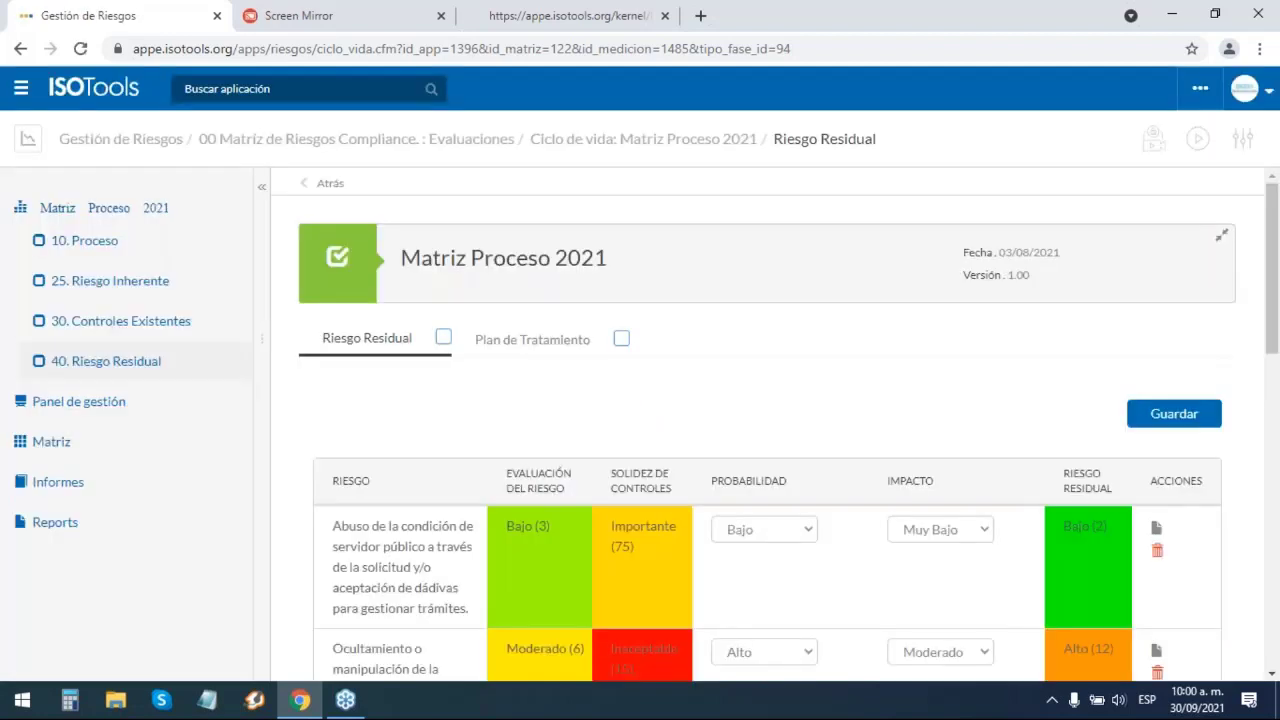
scroll(808, 457, "down", 2)
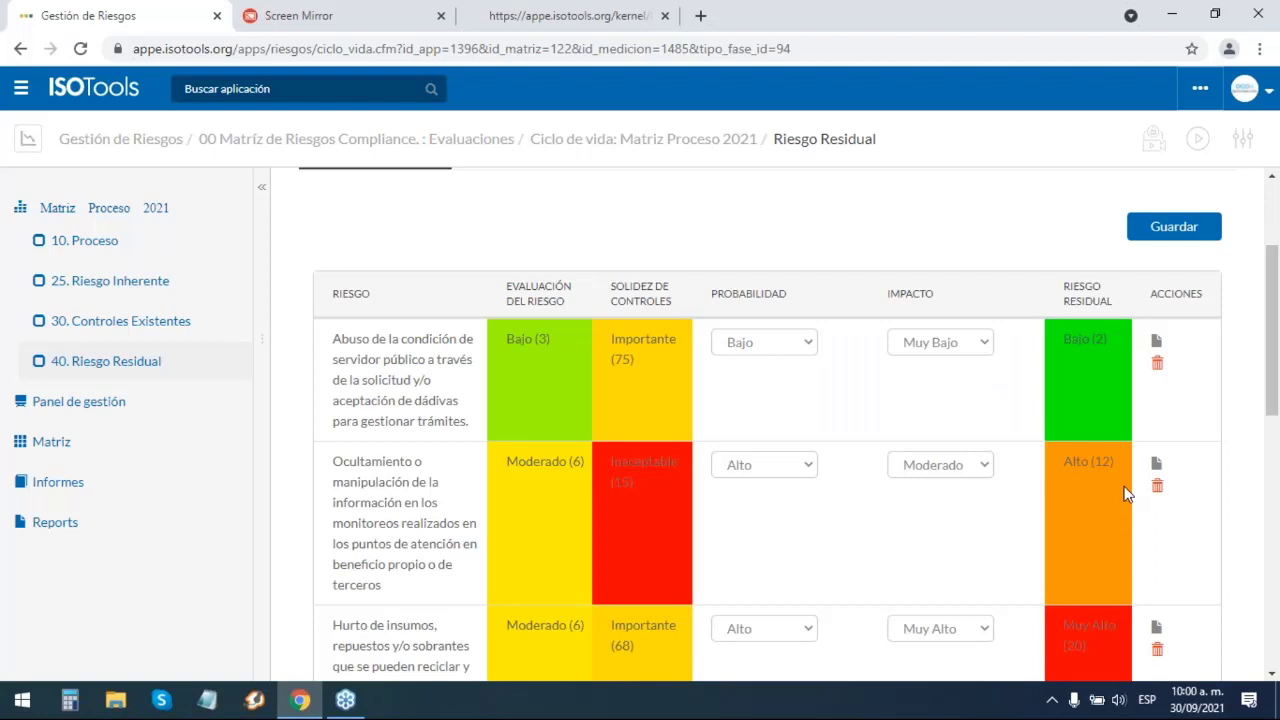
scroll(1099, 480, "down", 10)
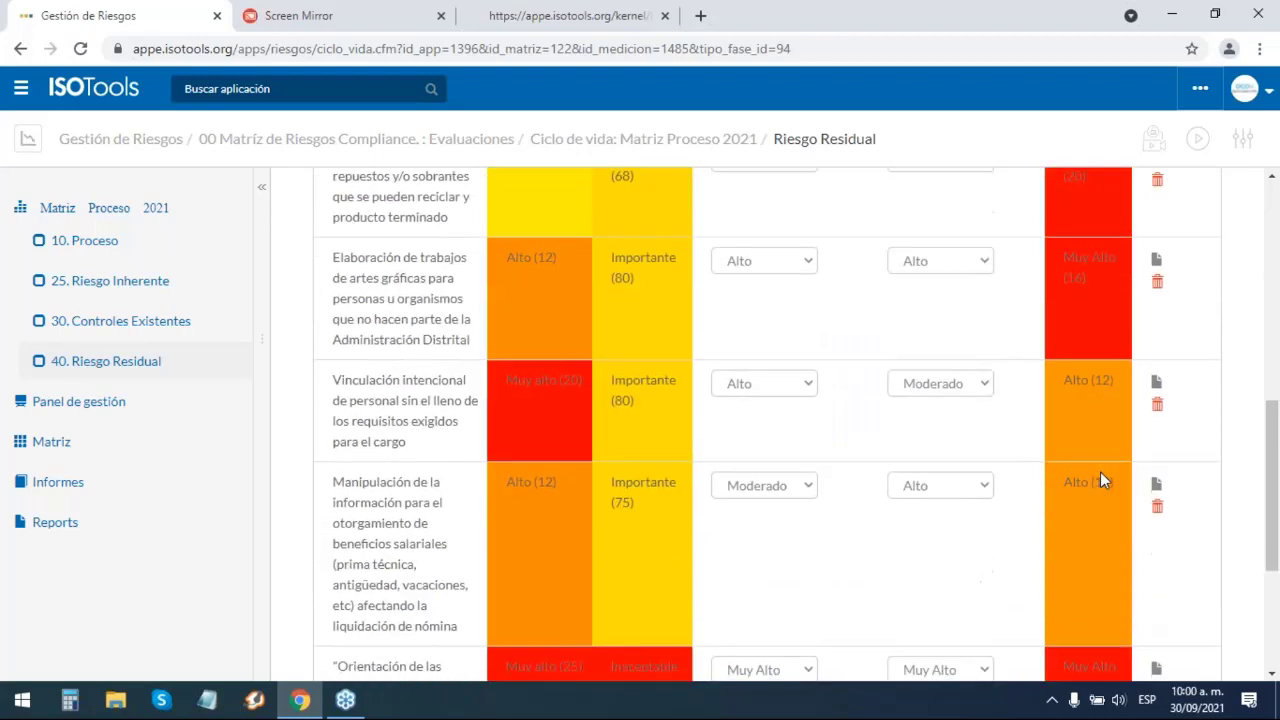
- Review the Plan de Tratamiento table, including the residual risk and Expediente option for each listed risk
scroll(1096, 473, "up", 10)
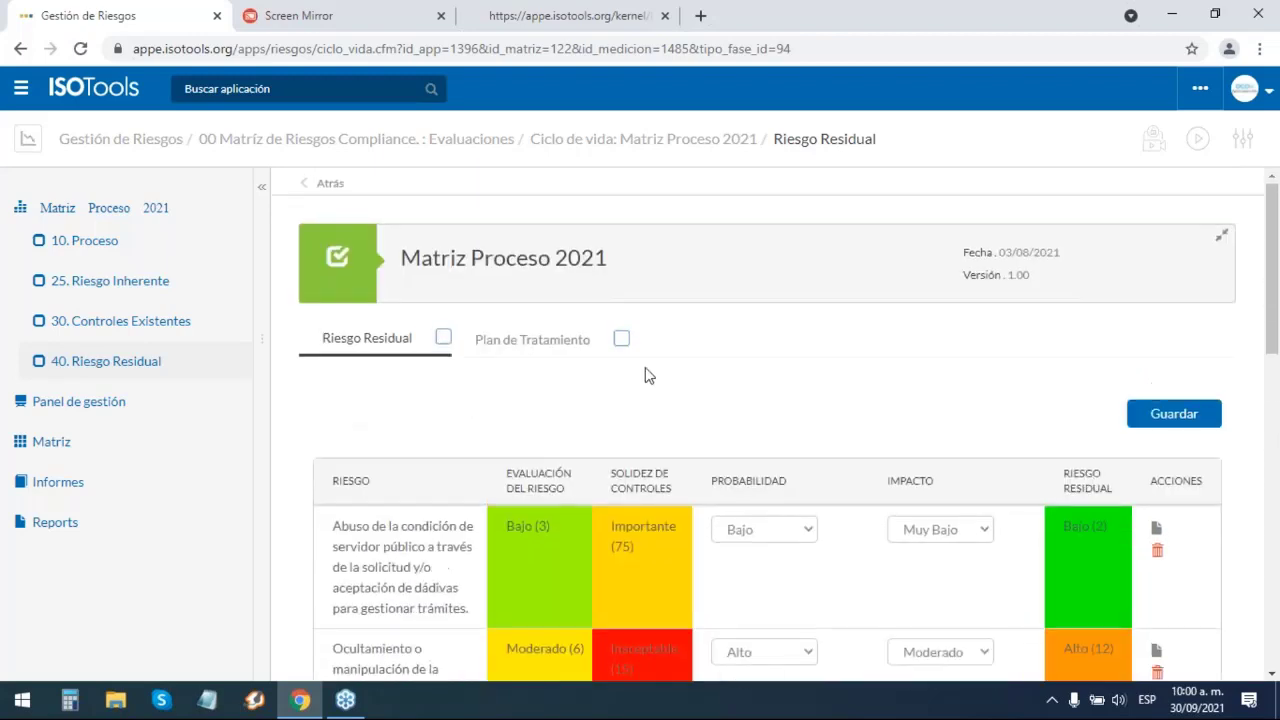
left_click(524, 342)
scroll(835, 500, "down", 1)
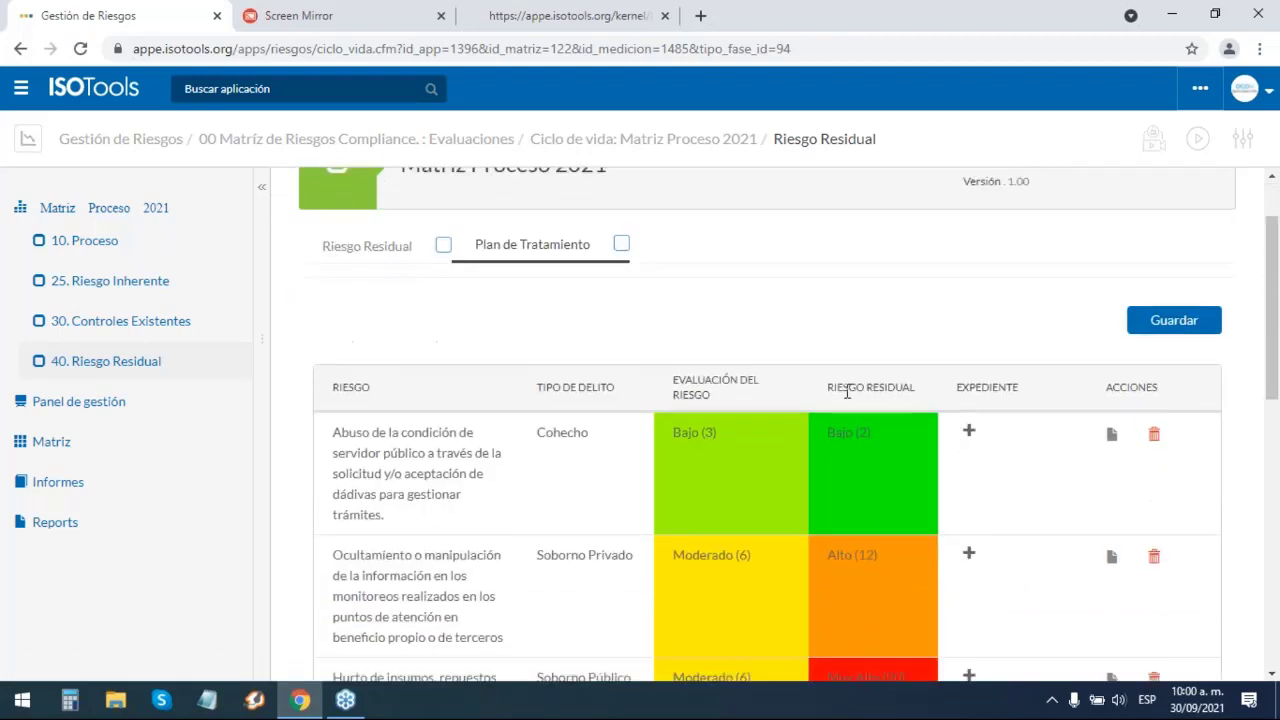
scroll(983, 494, "down", 2)
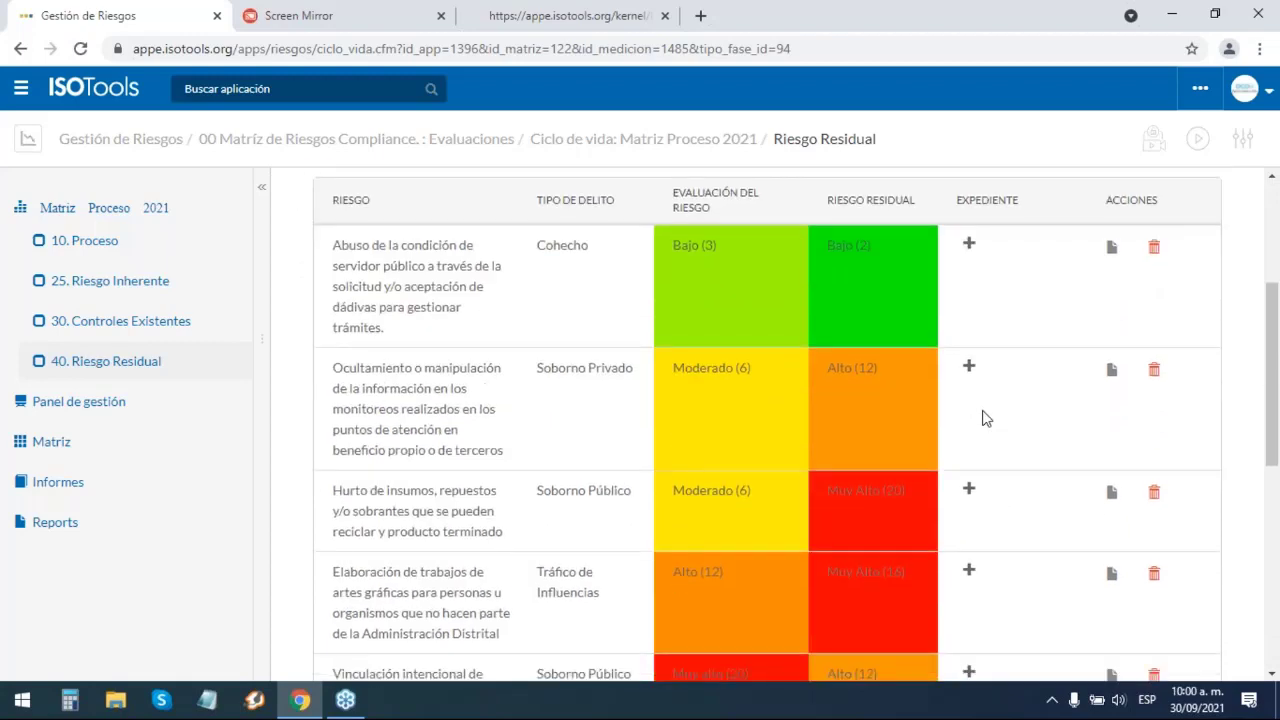
scroll(988, 504, "down", 2)
scroll(995, 450, "down", 5)
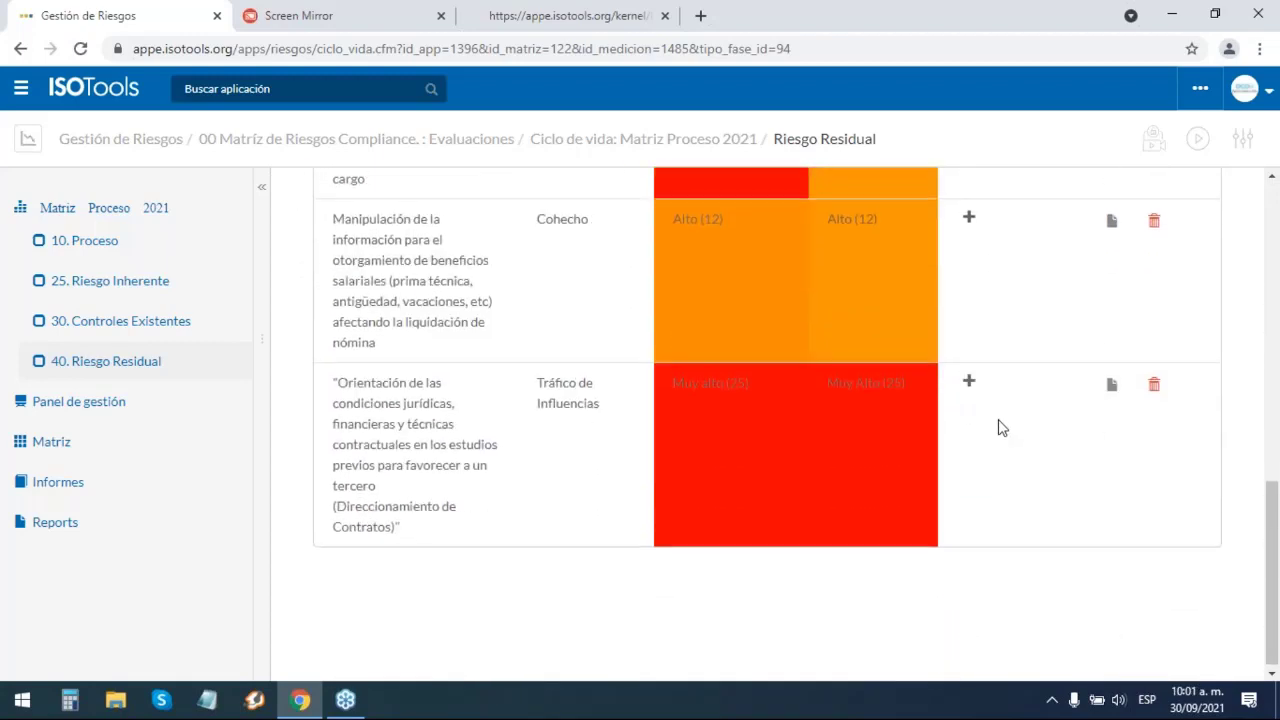
scroll(988, 470, "up", 10)
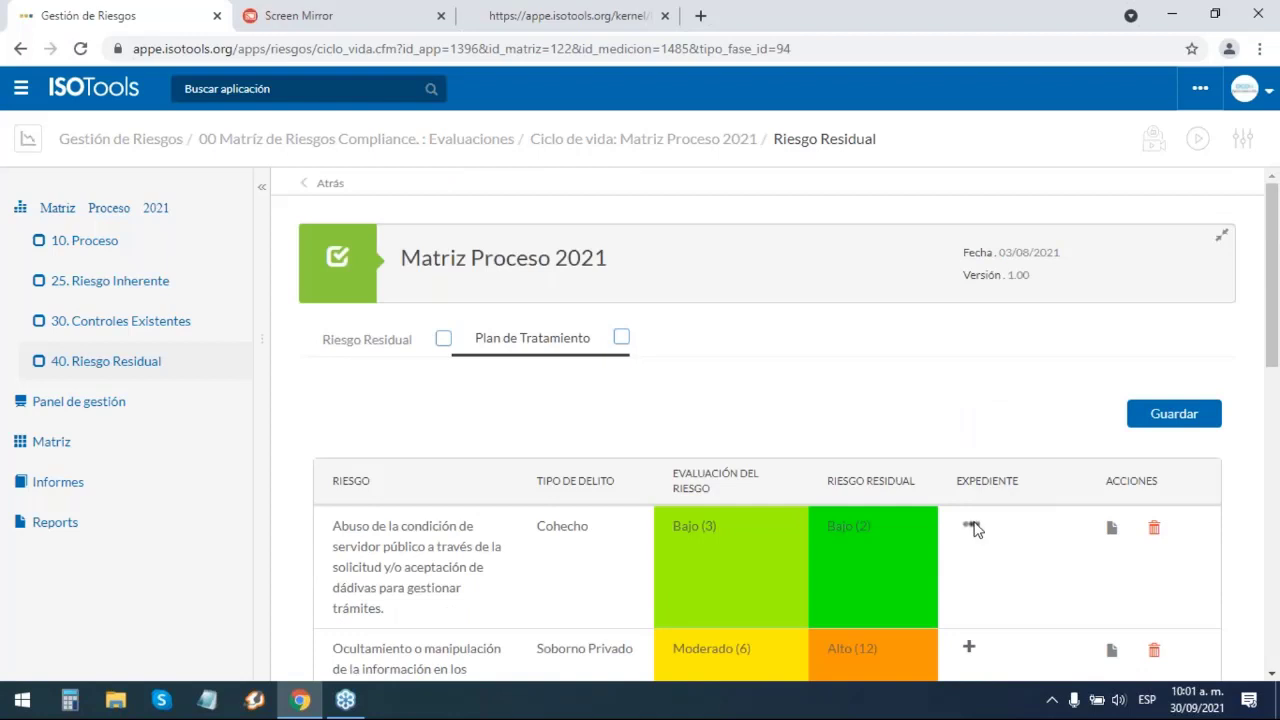
- Try to add an expediente to the first risk in the Plan de Tratamiento, and reload the page
left_click(970, 524)
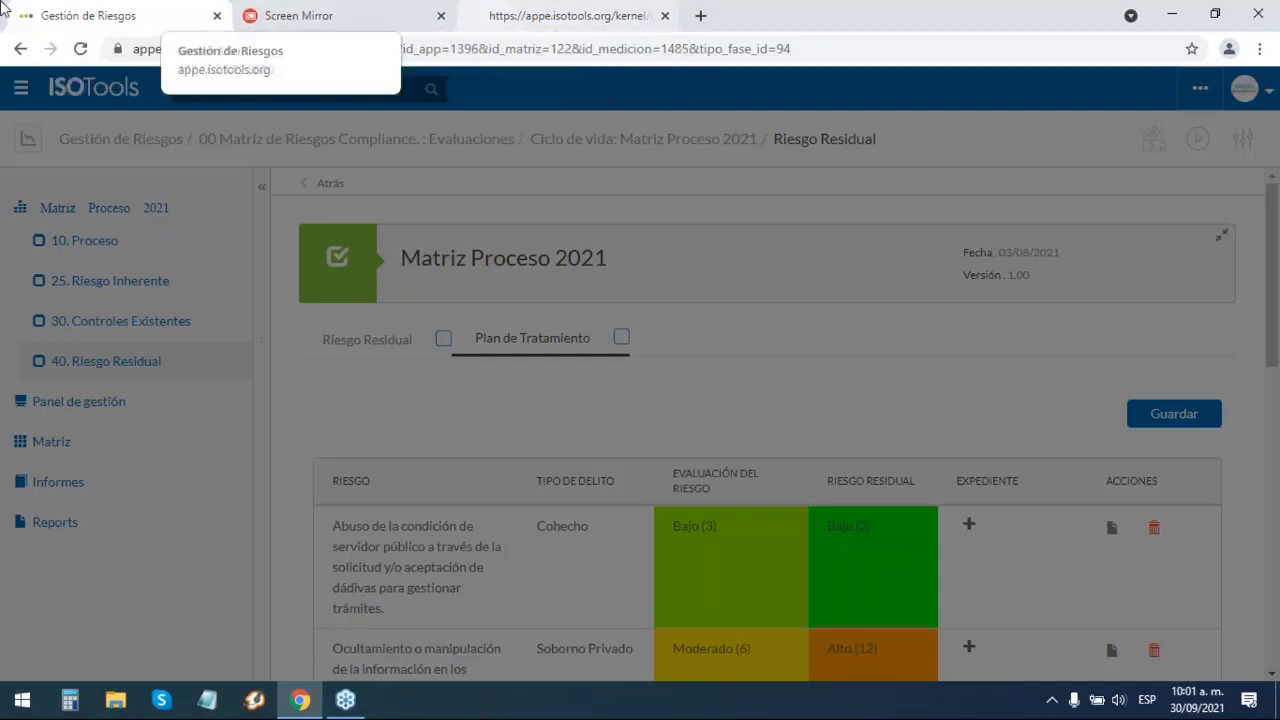
left_click(80, 48)
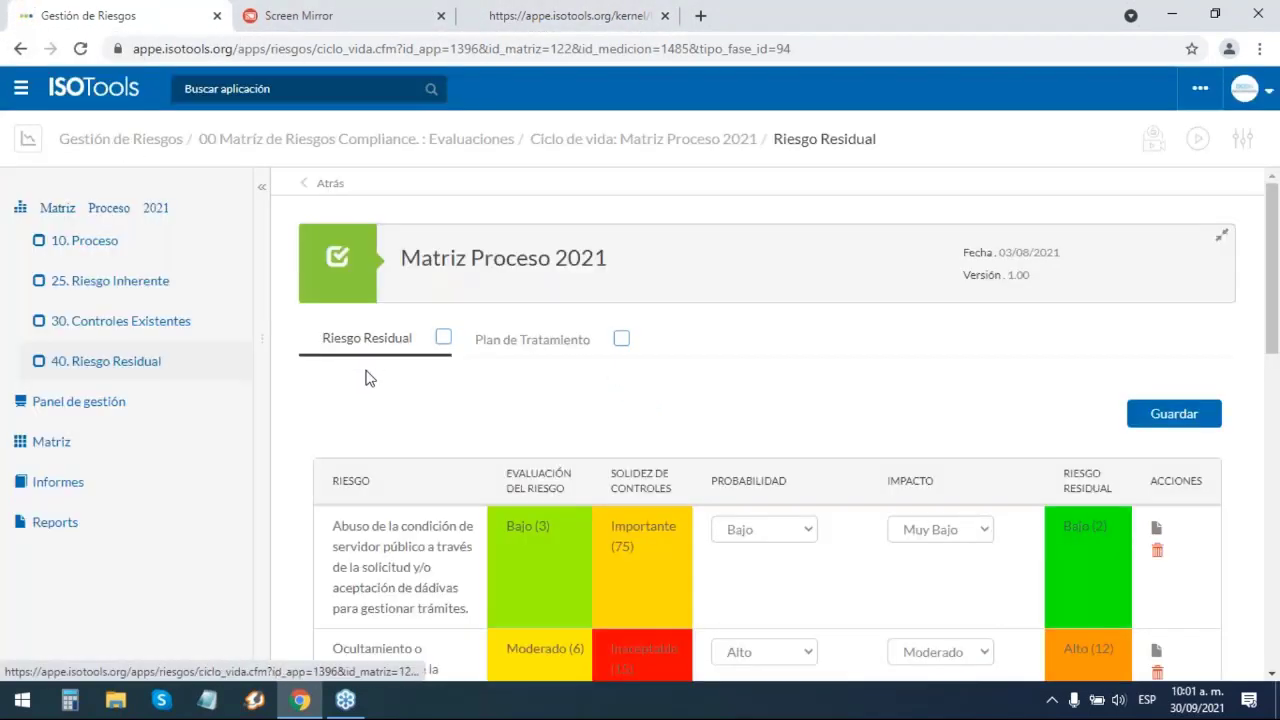
scroll(366, 377, "down", 1)
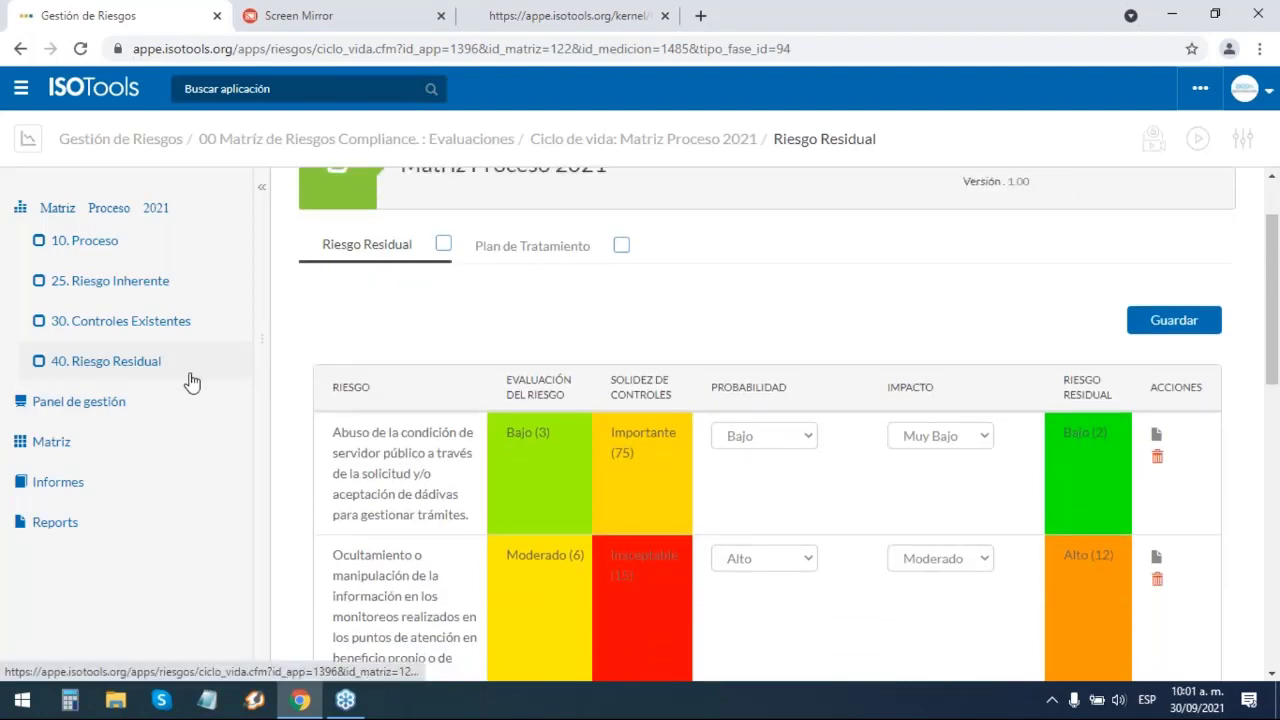
- Open the Panel de gestión of Matriz Proceso 2021 and examine the risk heat map and scenario table
left_click(86, 402)
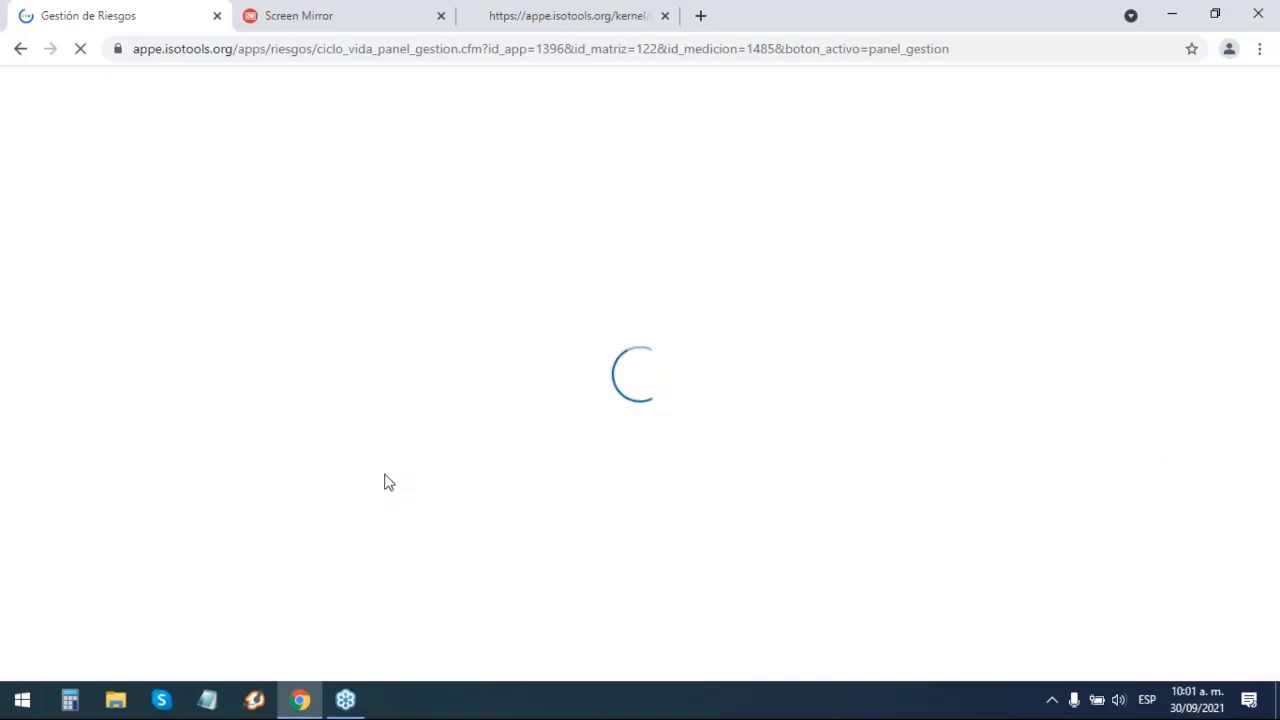
scroll(632, 478, "down", 1)
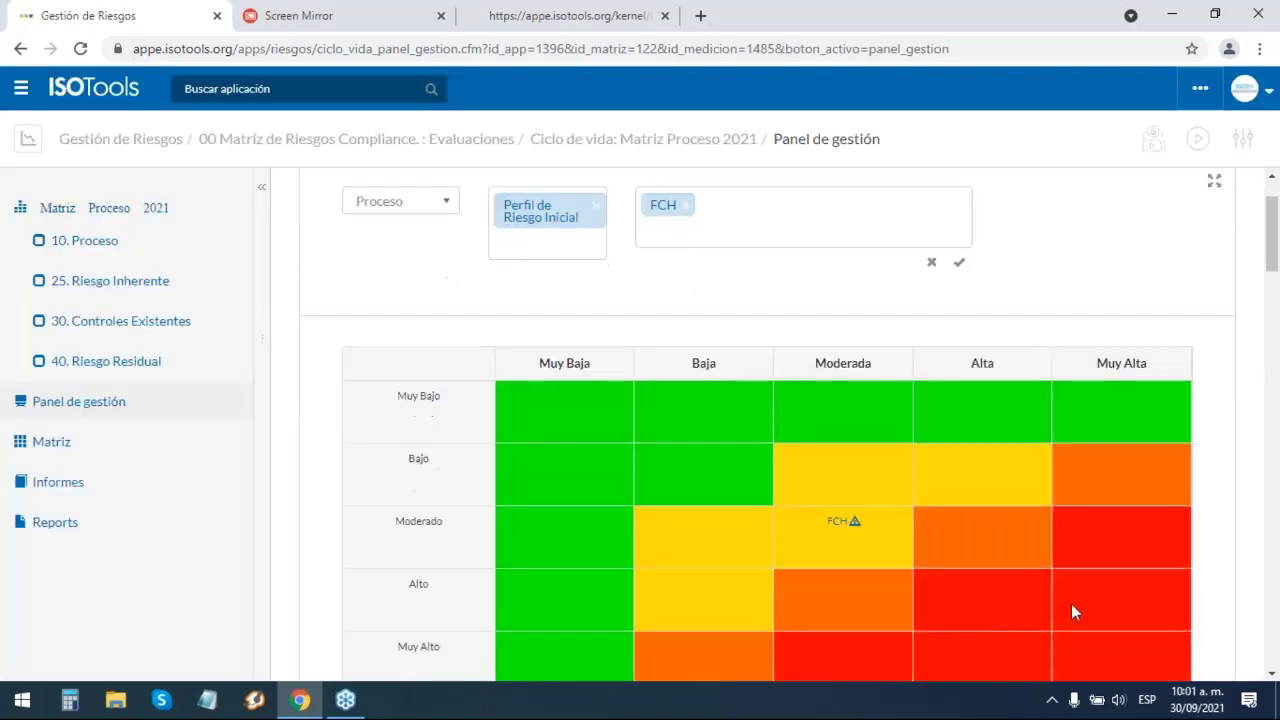
scroll(758, 595, "down", 1)
scroll(757, 580, "up", 1)
scroll(800, 480, "down", 2)
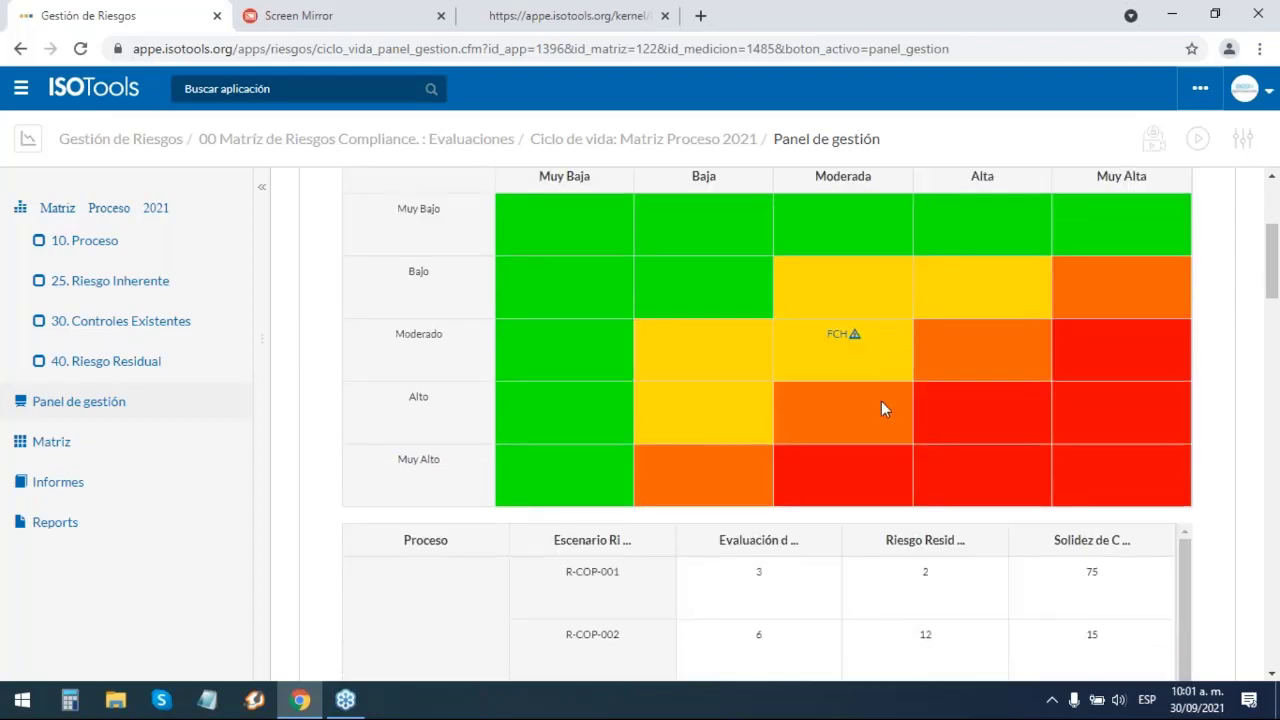
- Add Perfil de Riesgo Residual alongside Perfil de Riesgo Inicial in the heat map and select the FCH process to compare both profiles
scroll(886, 466, "down", 1)
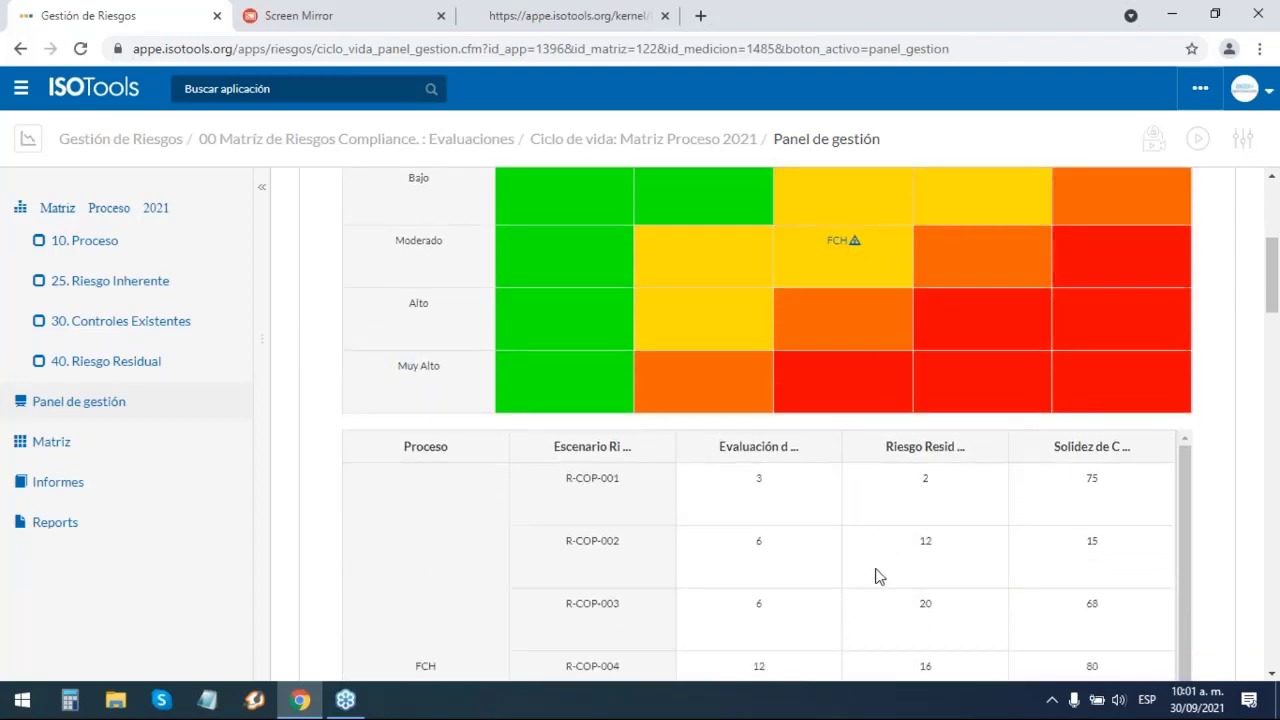
scroll(856, 355, "up", 1)
scroll(839, 350, "up", 2)
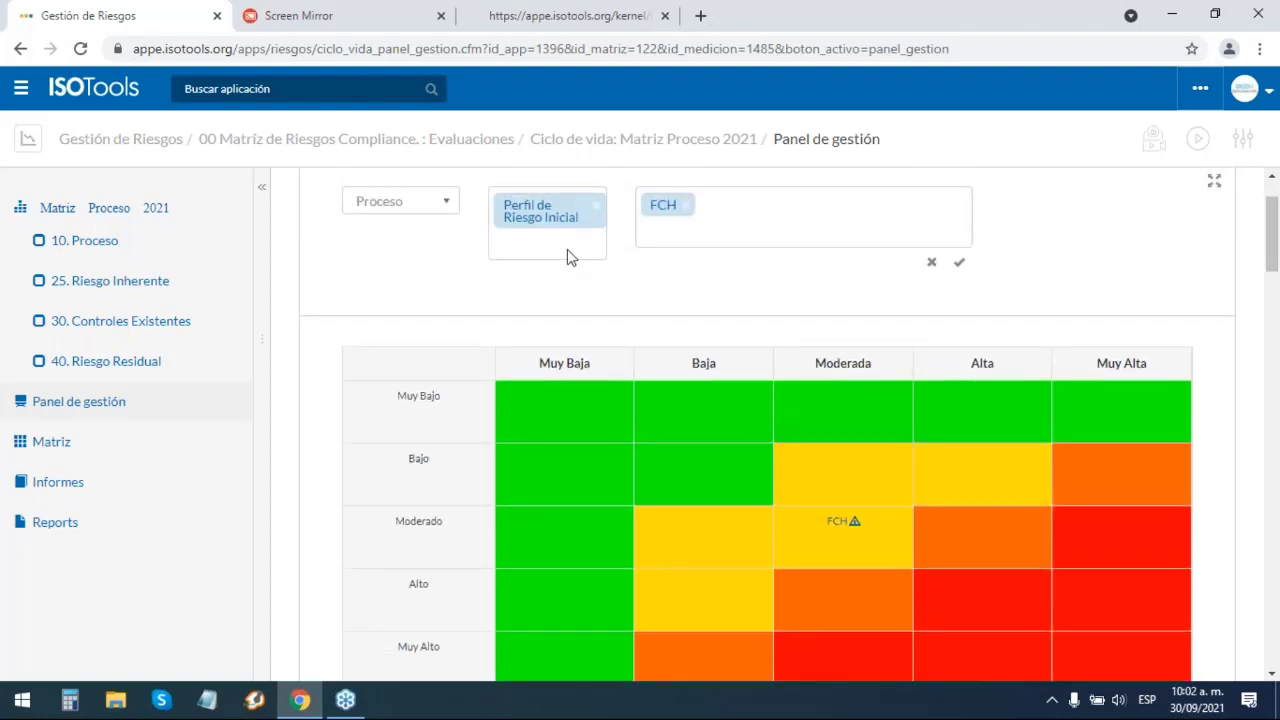
left_click(567, 250)
left_click(567, 292)
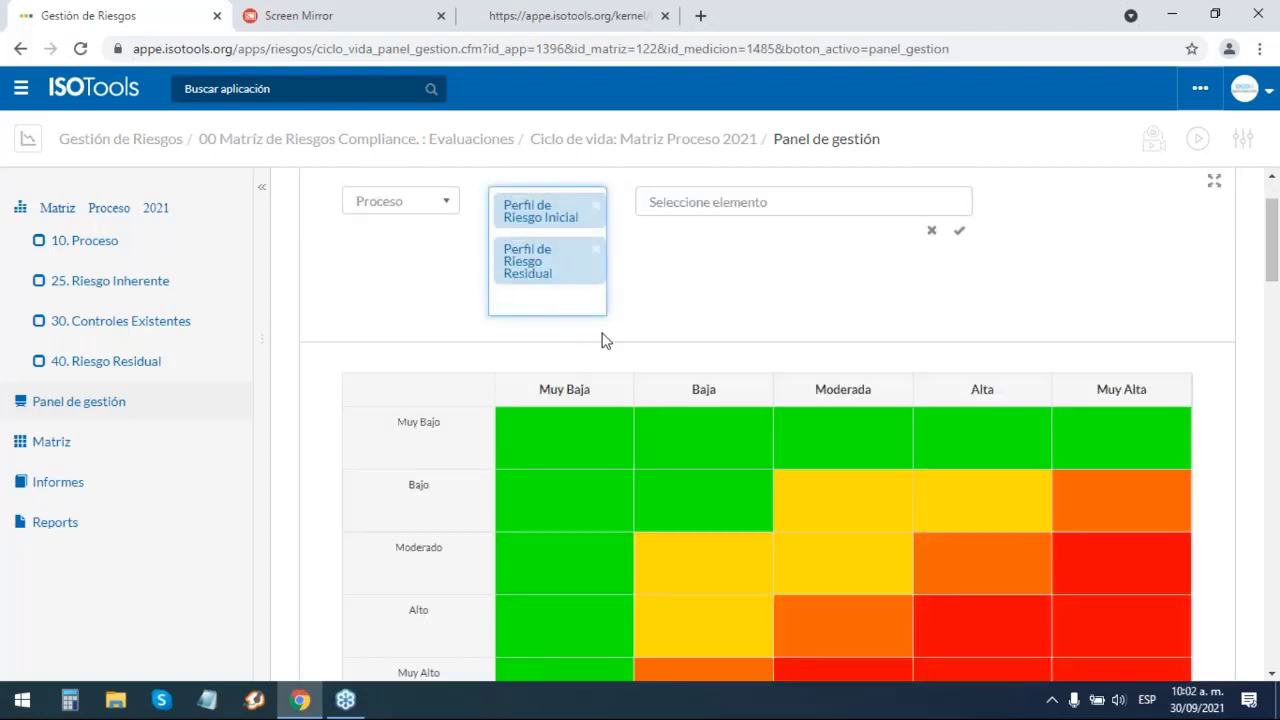
left_click(737, 205)
left_click(716, 231)
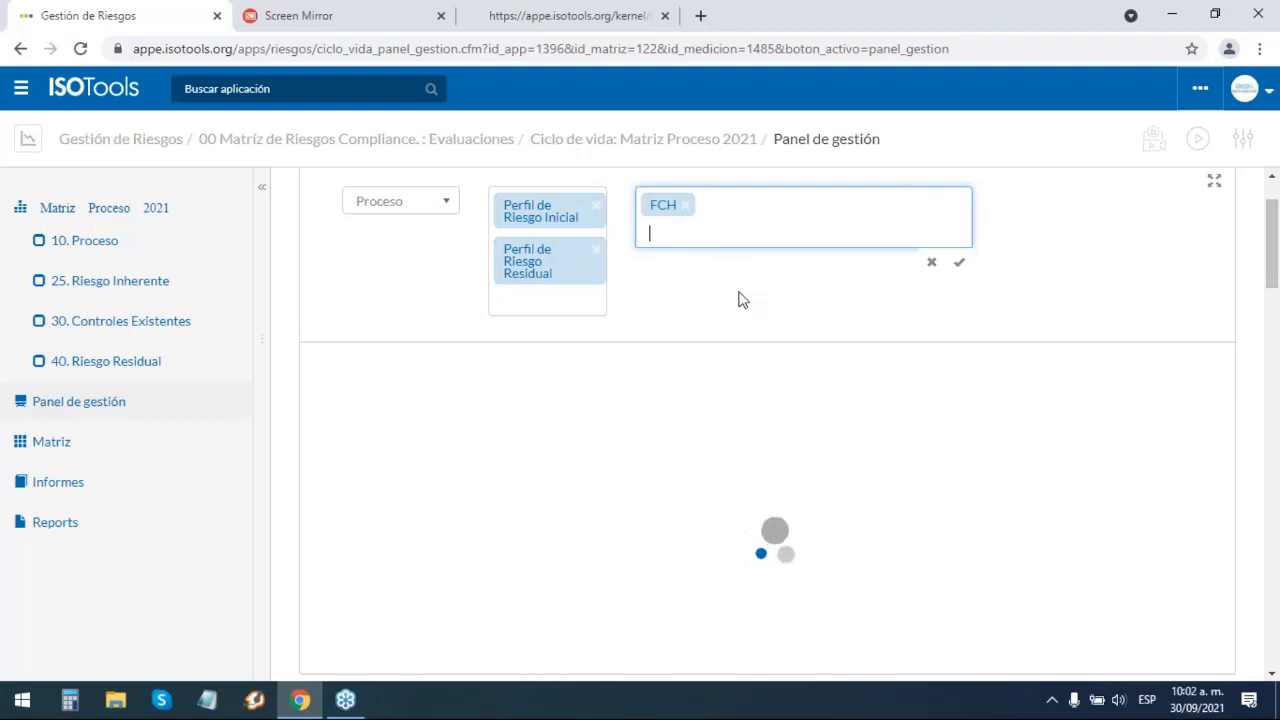
scroll(855, 390, "down", 2)
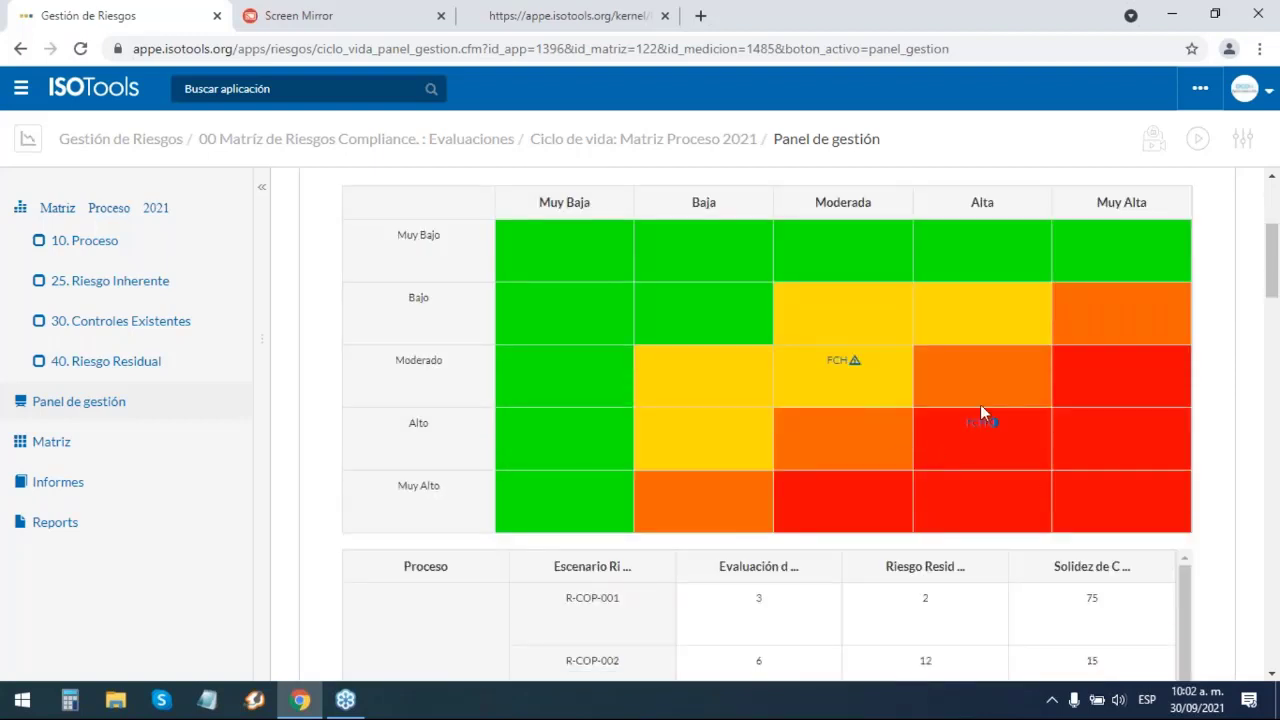
scroll(953, 423, "down", 3)
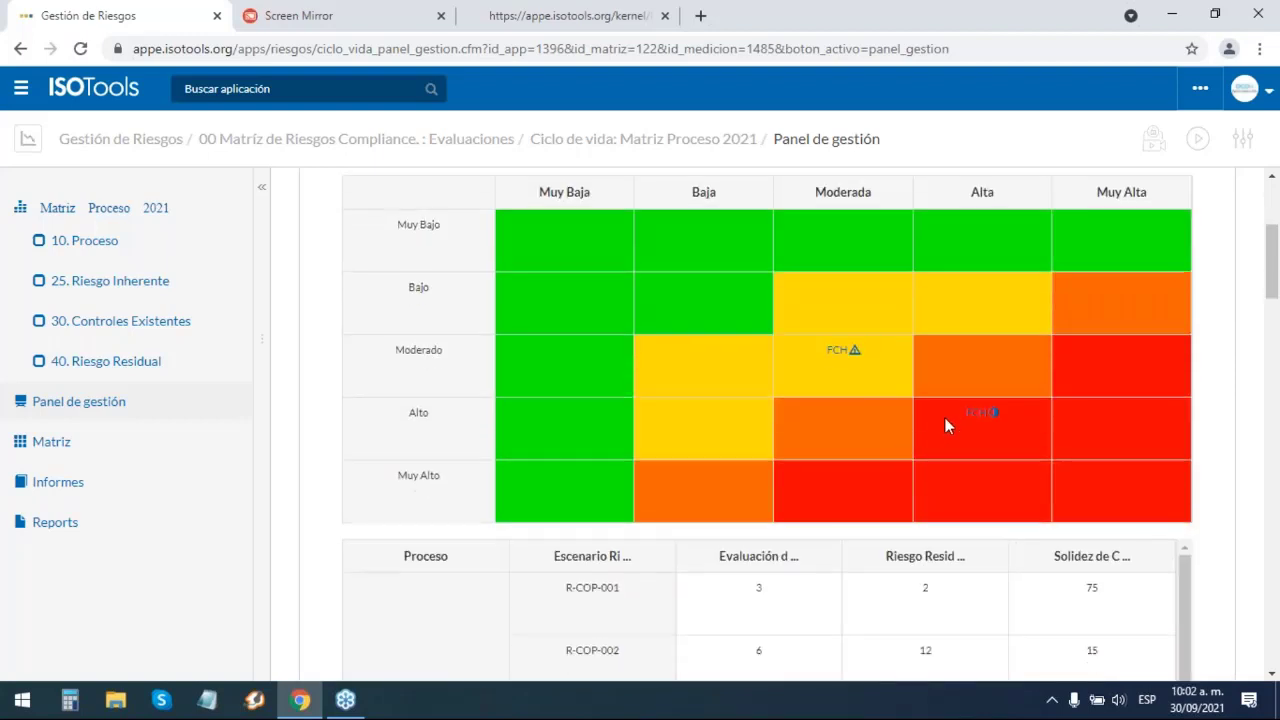
- Switch the bar chart of Matriz Proceso 2021 to Riesgo Residual and review the scenario table beneath it
scroll(960, 394, "down", 4)
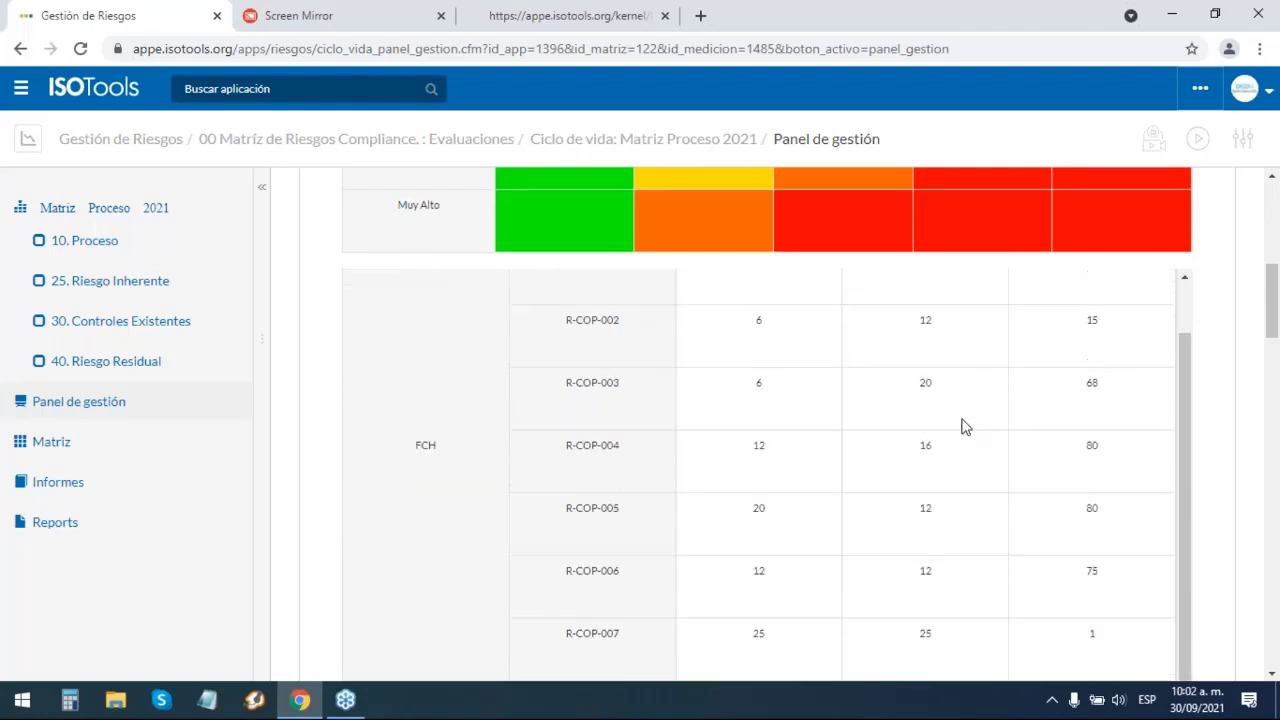
scroll(975, 410, "down", 1)
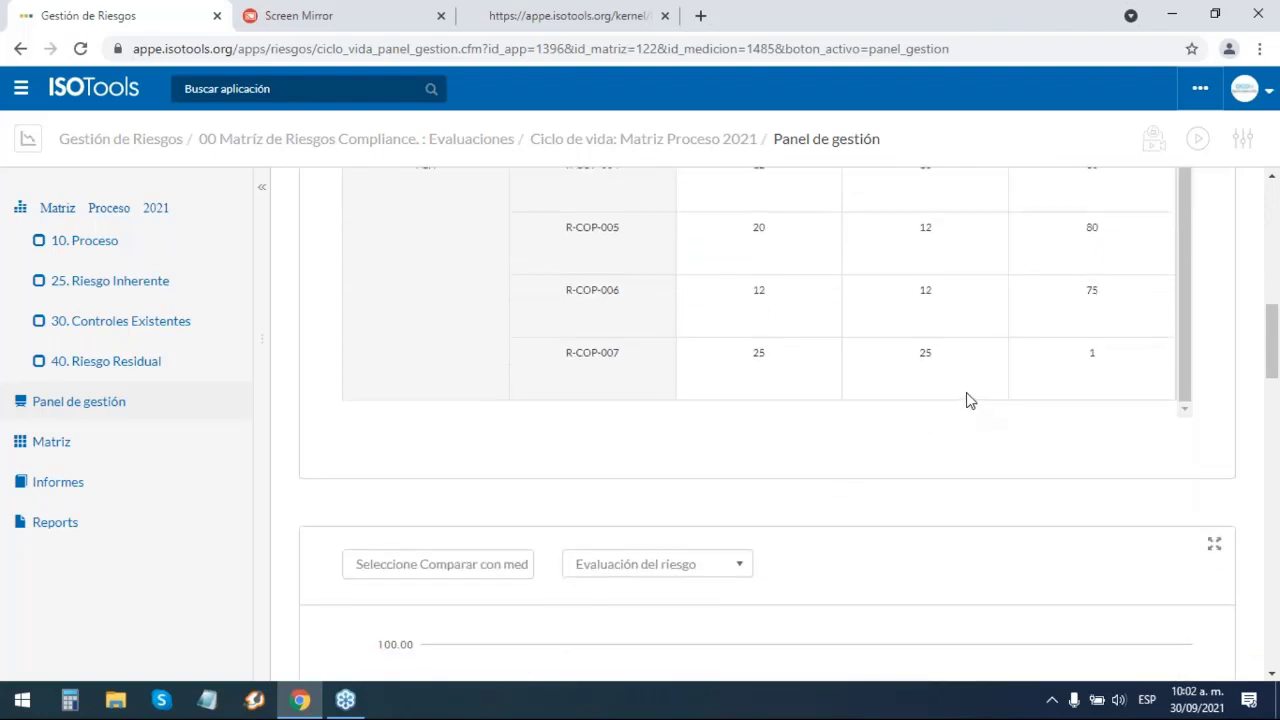
scroll(967, 400, "down", 3)
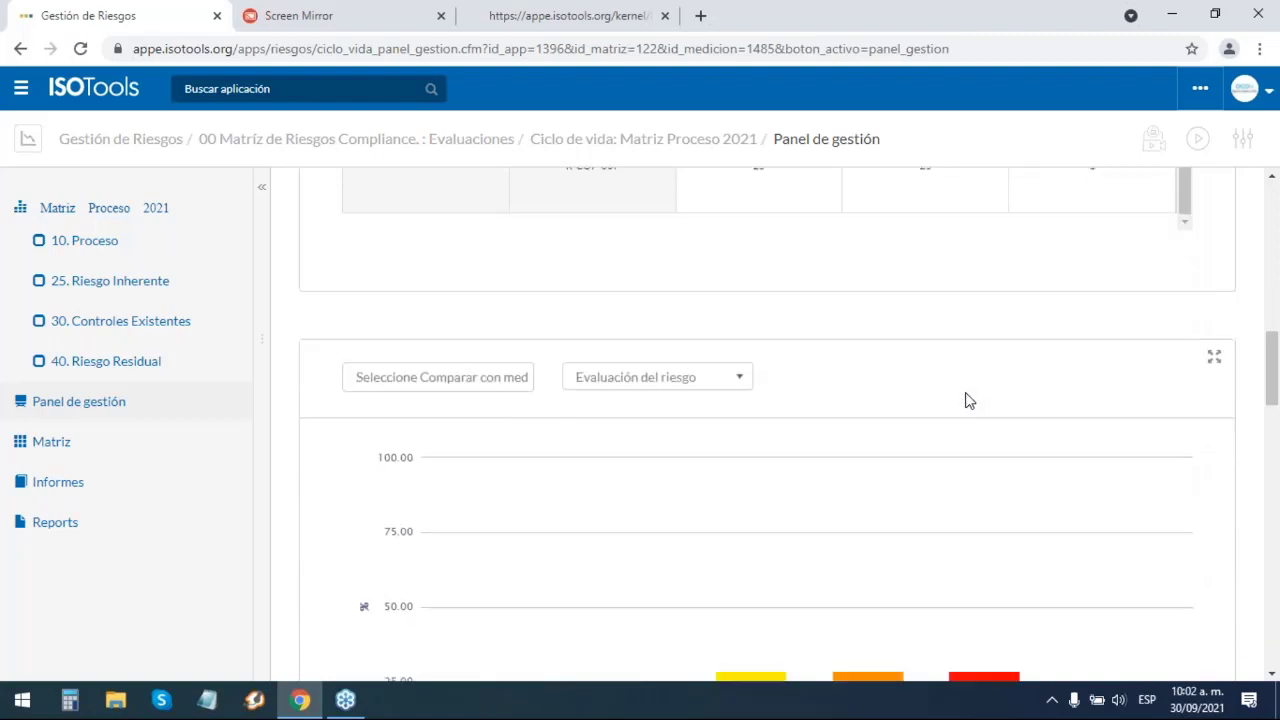
scroll(952, 399, "down", 1)
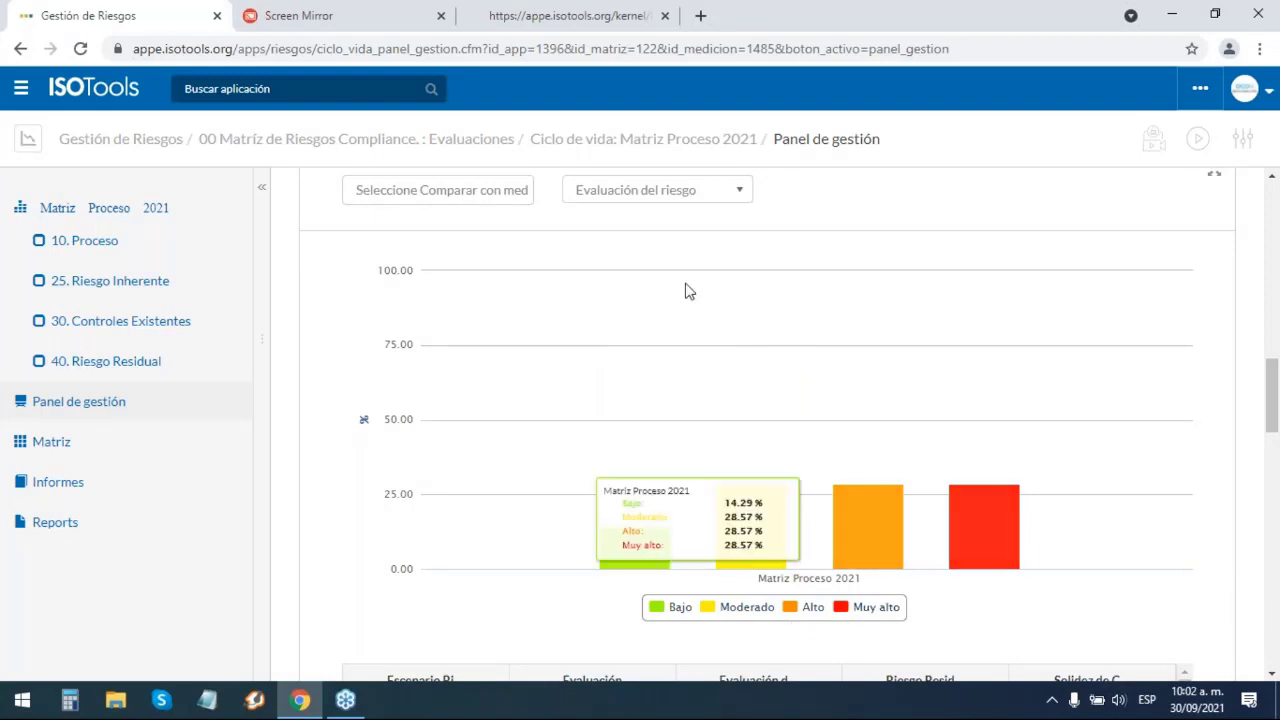
left_click(676, 190)
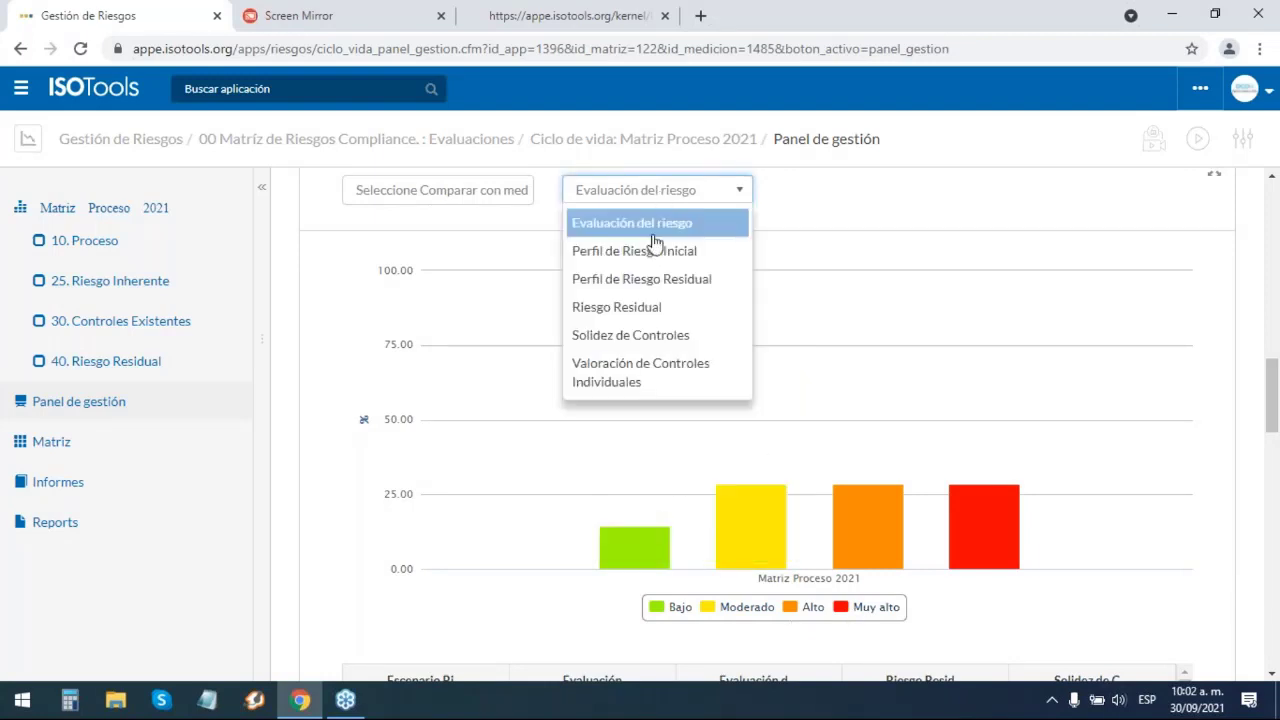
left_click(647, 310)
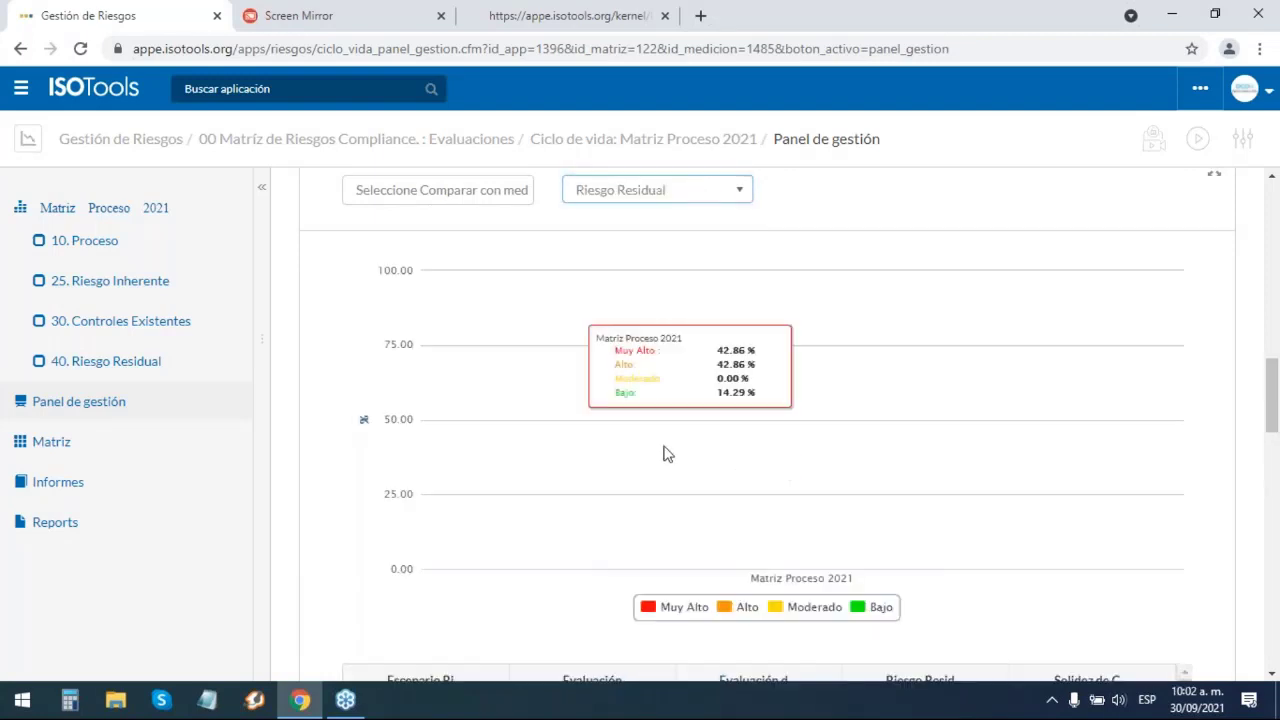
scroll(680, 445, "down", 5)
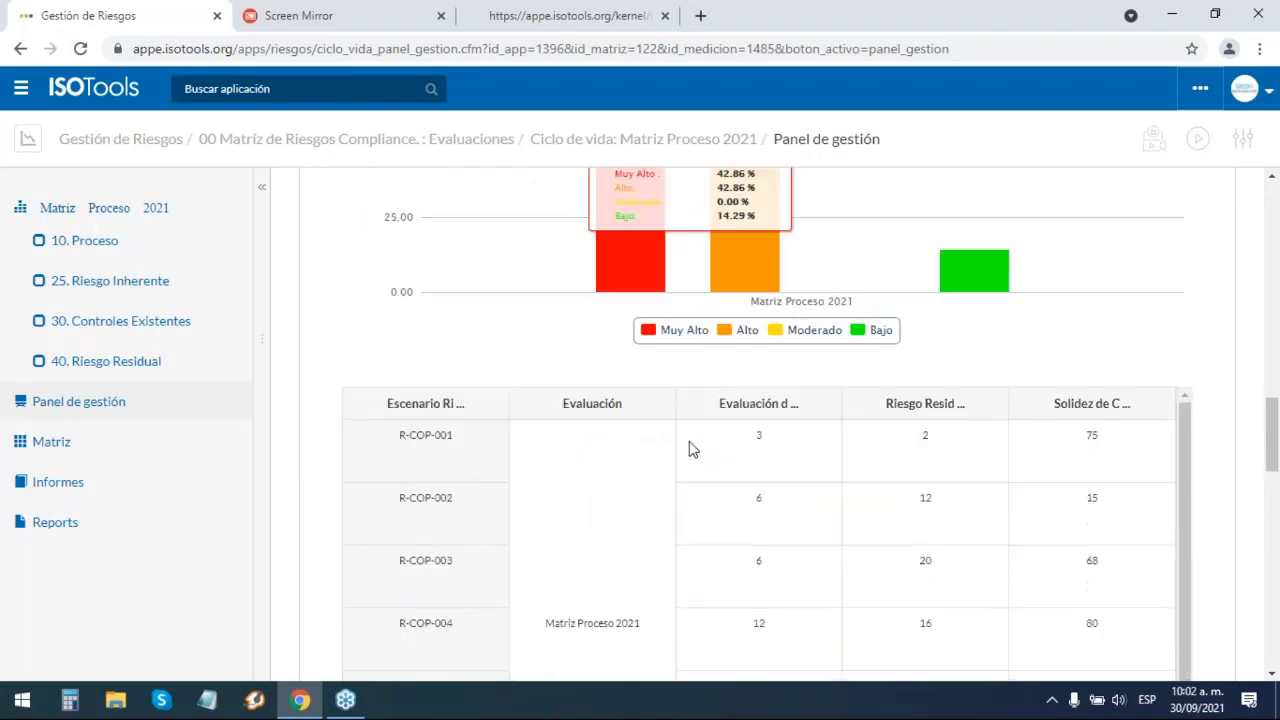
scroll(685, 476, "up", 1)
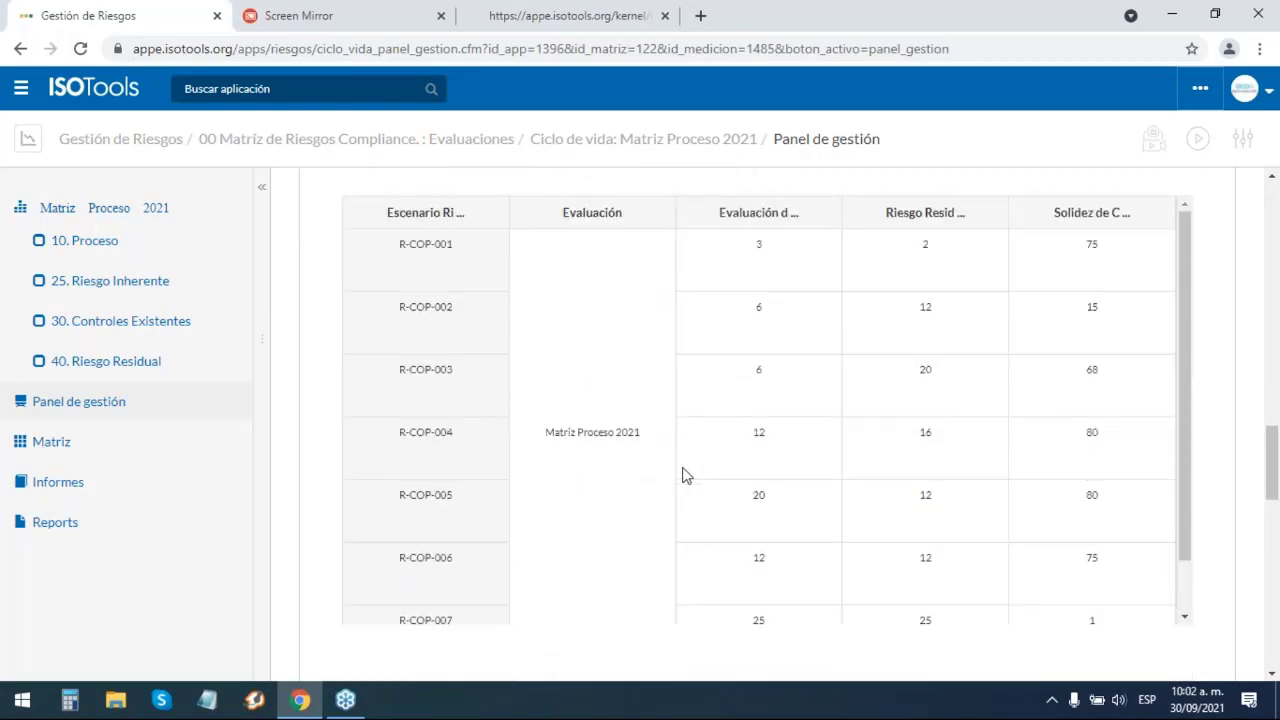
scroll(683, 474, "up", 1)
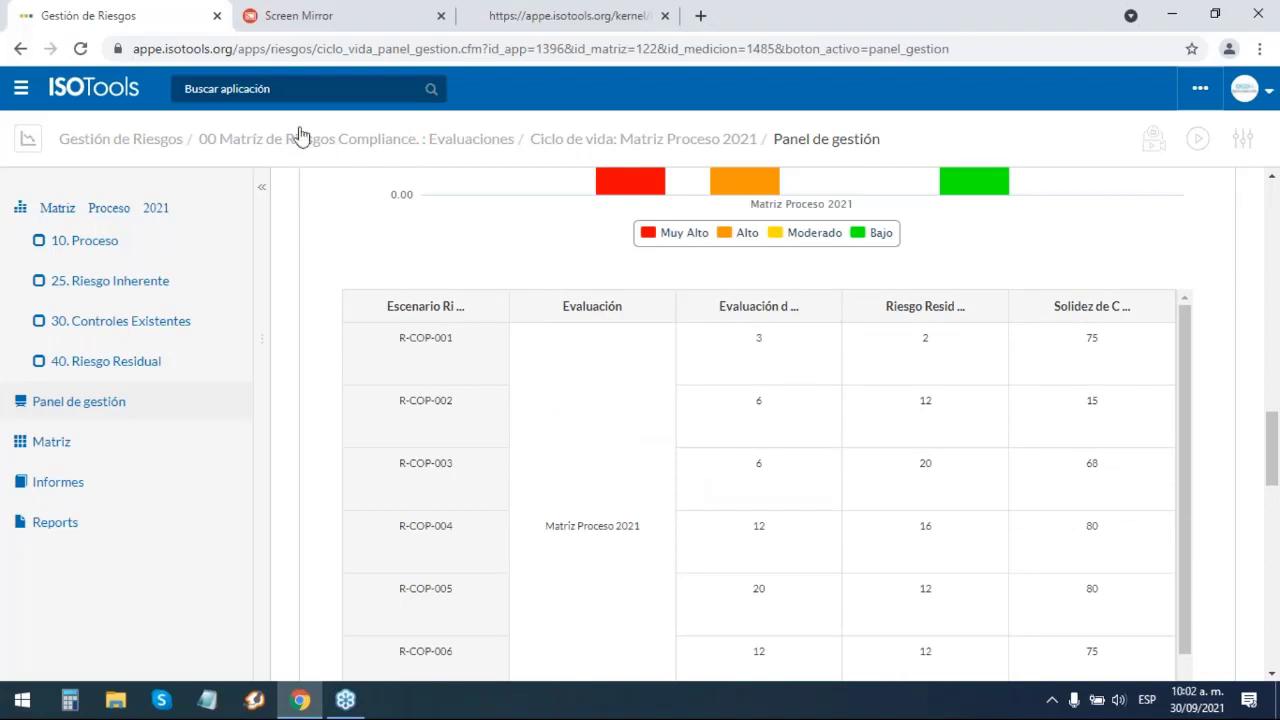
- Search the applications for "cana" and open Canal de Denuncias
left_click(316, 89)
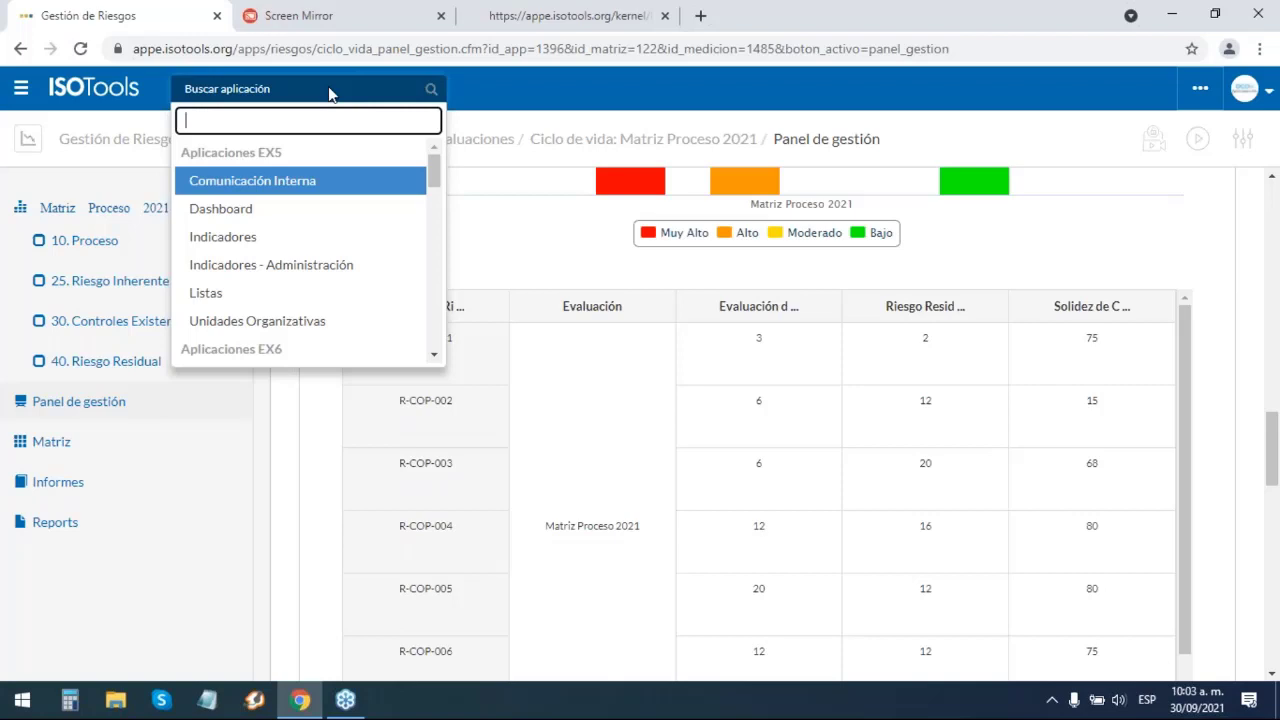
type("cana")
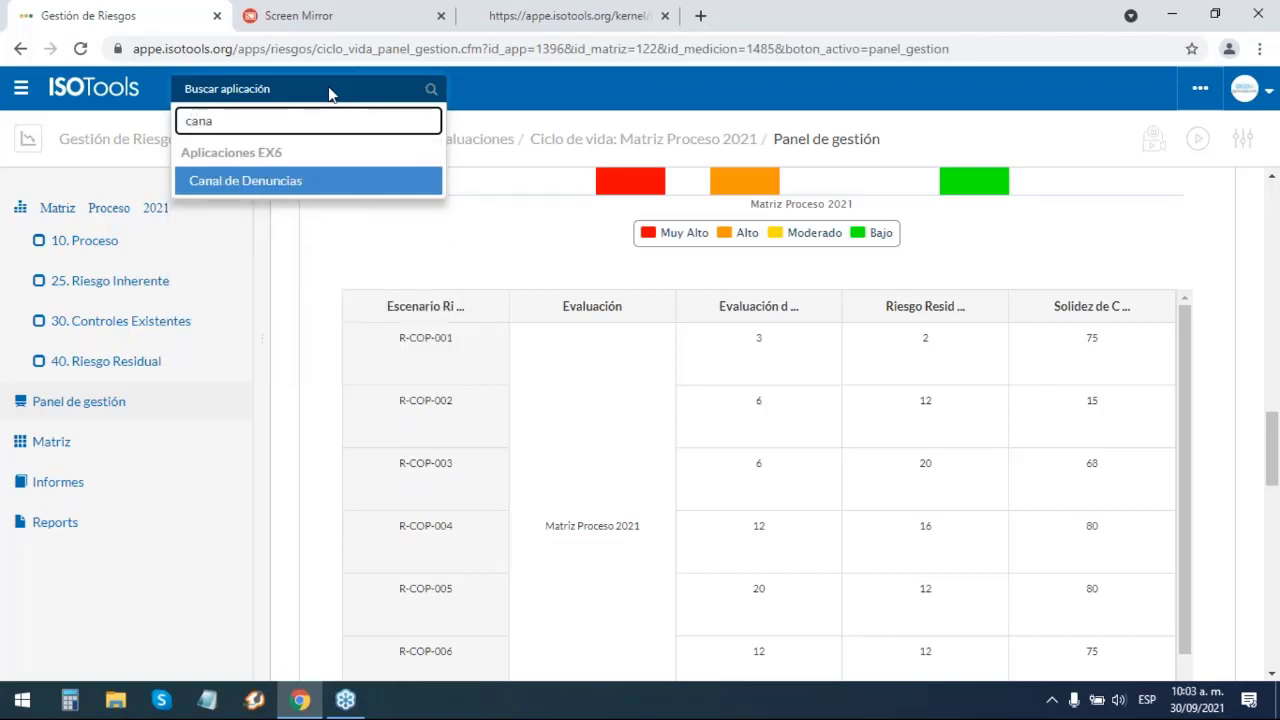
key("Return")
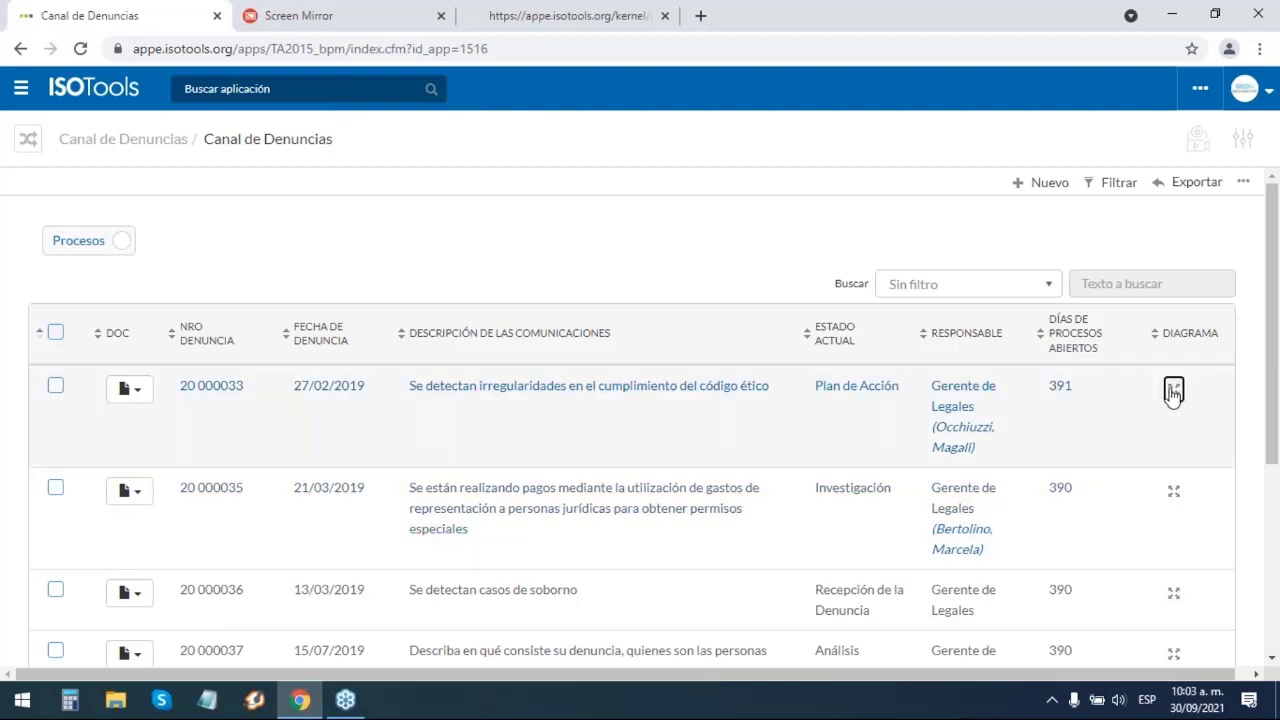
- Examine the workflow diagram of the first complaint, from Inicio through the acceptance and investigation decisions, and close it
left_click(1174, 392)
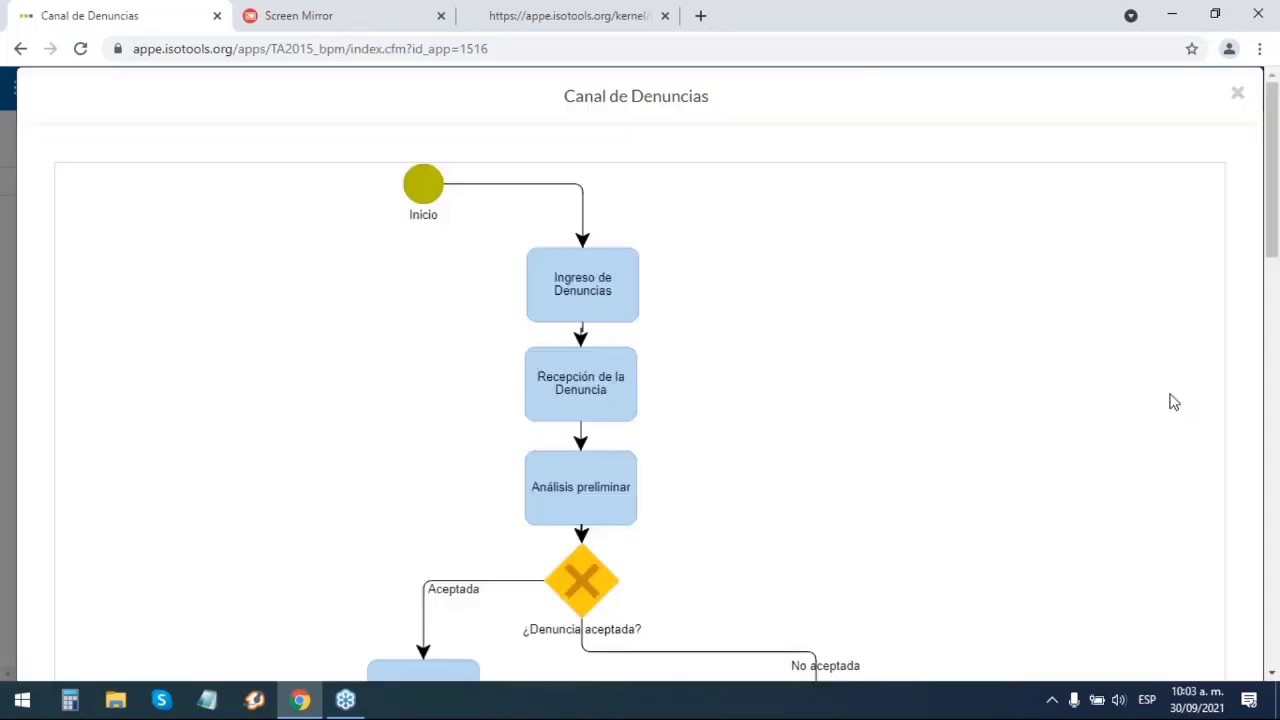
scroll(843, 366, "down", 1)
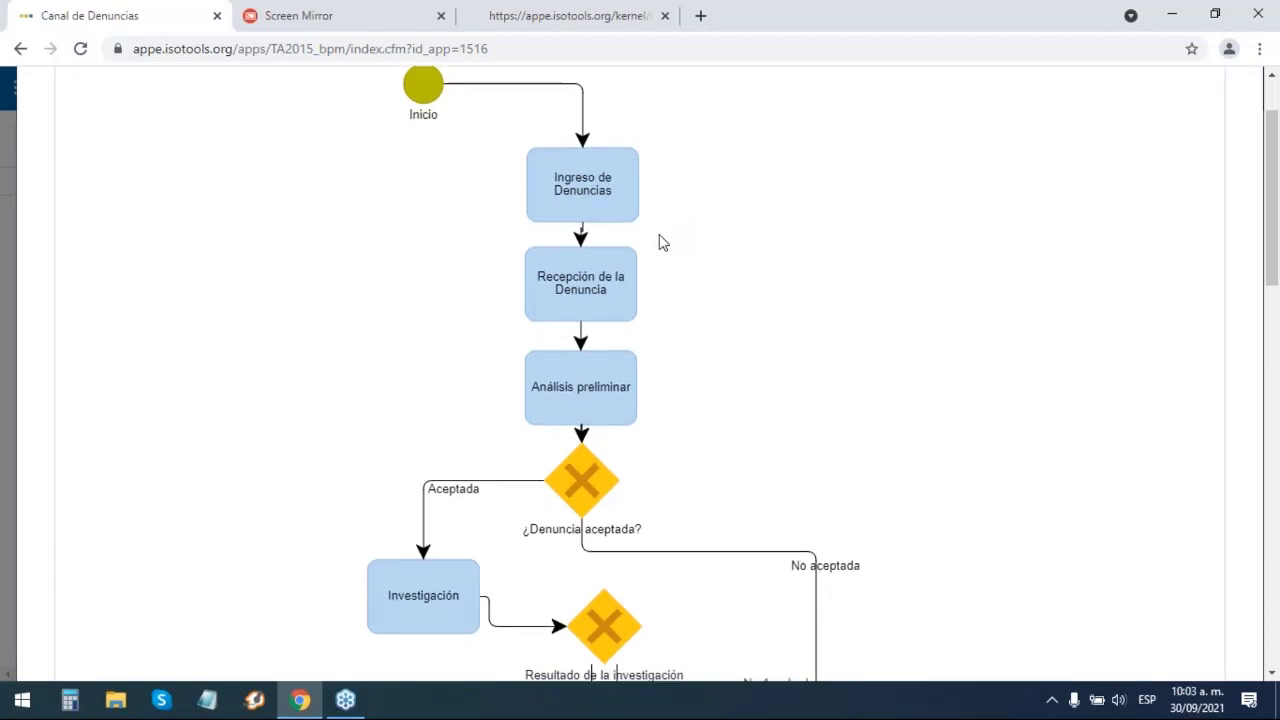
scroll(660, 240, "down", 3)
scroll(770, 338, "up", 3)
scroll(1000, 230, "up", 1)
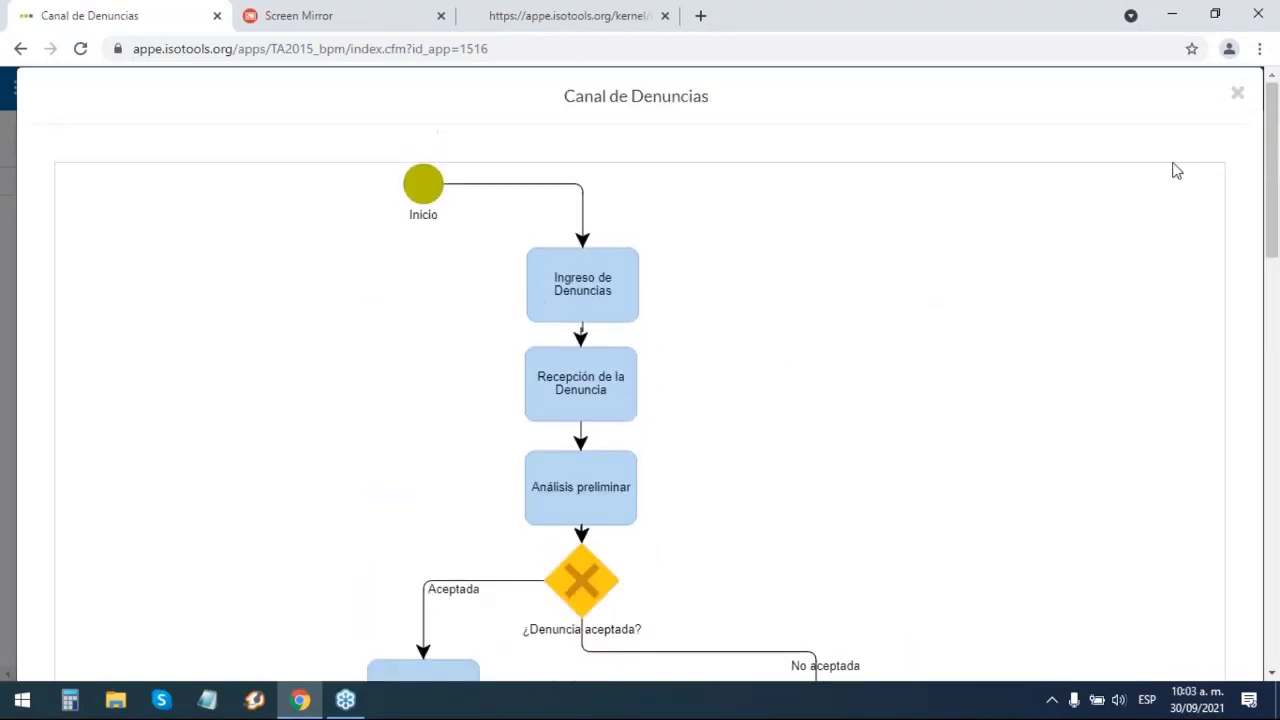
left_click(1237, 96)
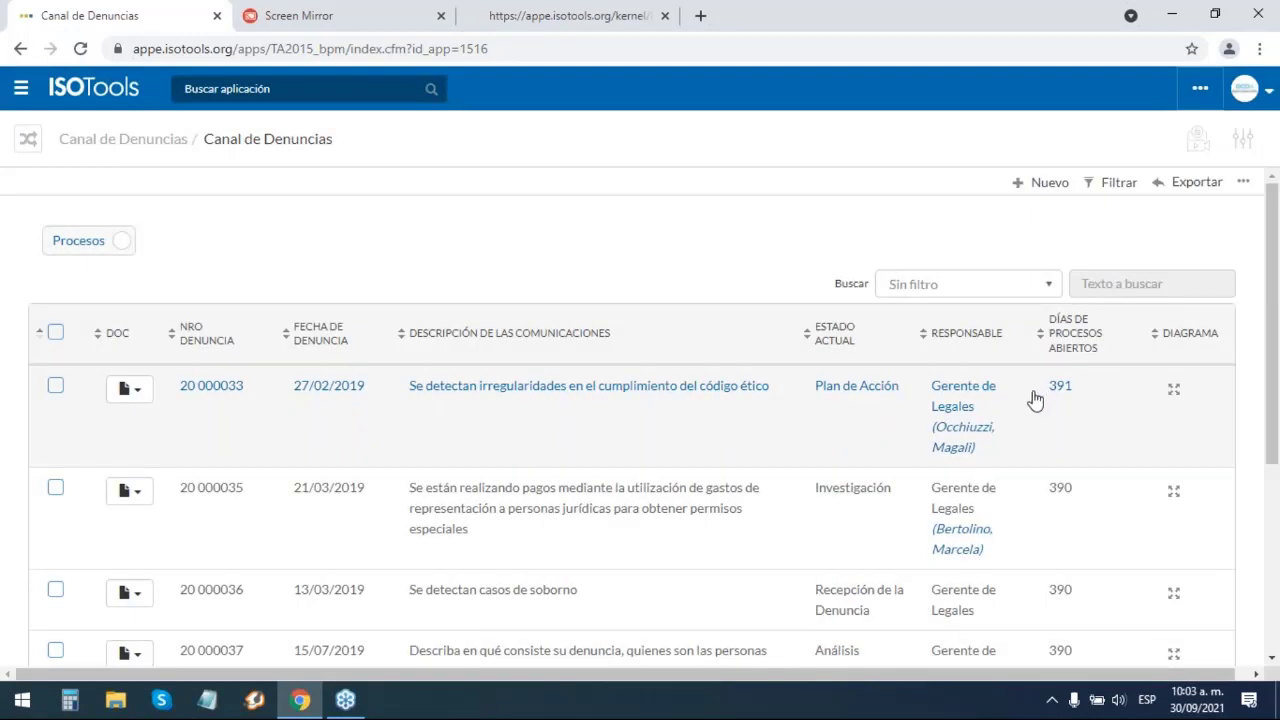
- Open the public complaint form from the URL in the Canal de Denuncias process configuration and review its complainant, complaint and attachment fields
left_click(598, 20)
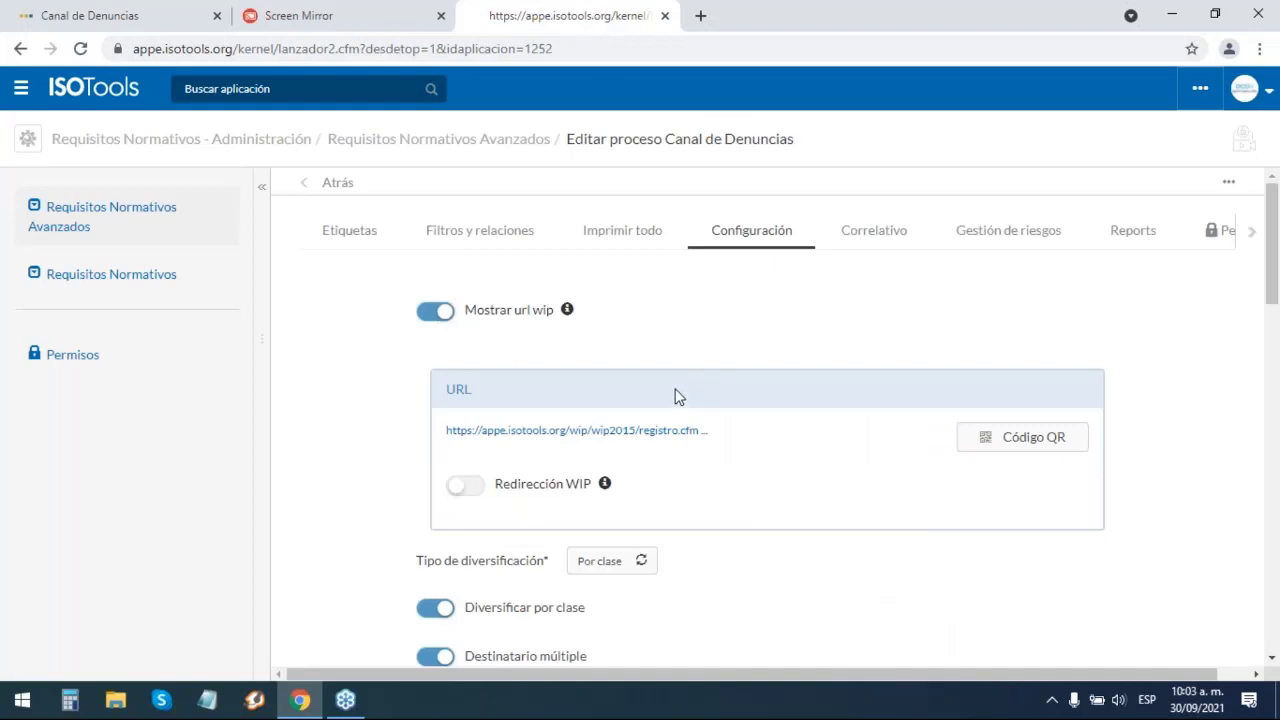
left_click(635, 440)
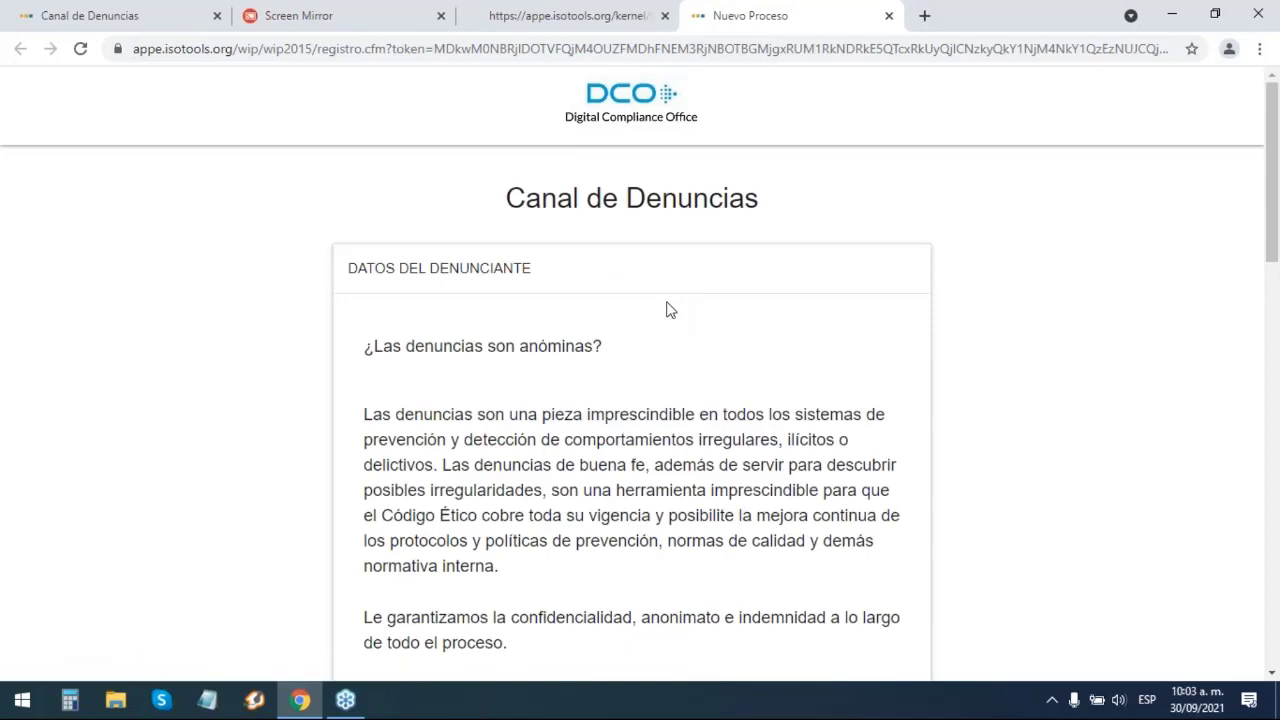
scroll(700, 314, "down", 4)
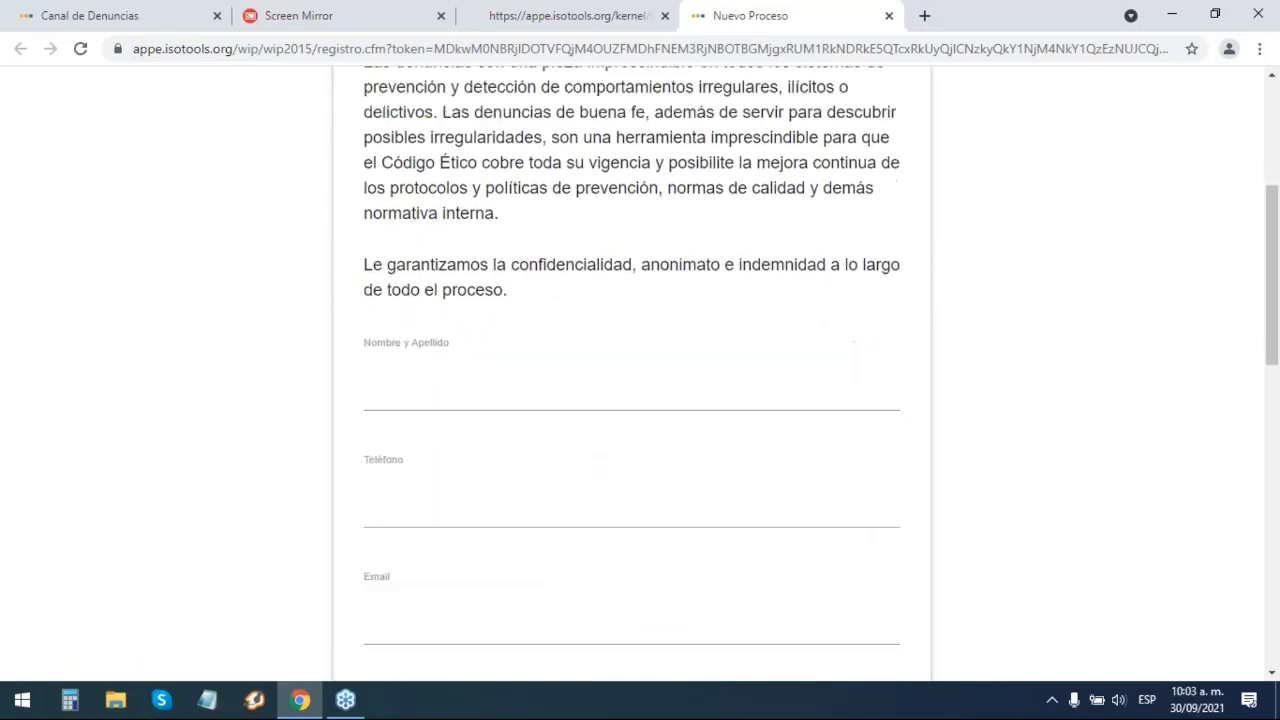
scroll(632, 370, "up", 2)
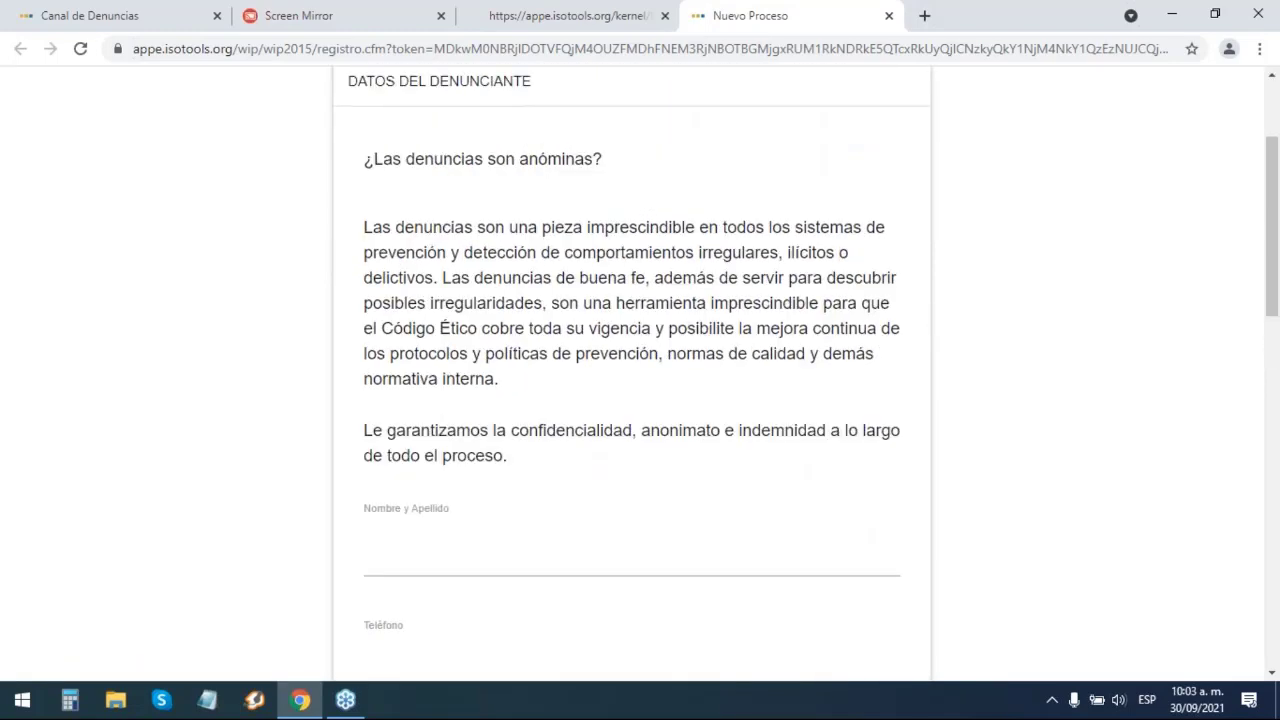
scroll(703, 326, "down", 2)
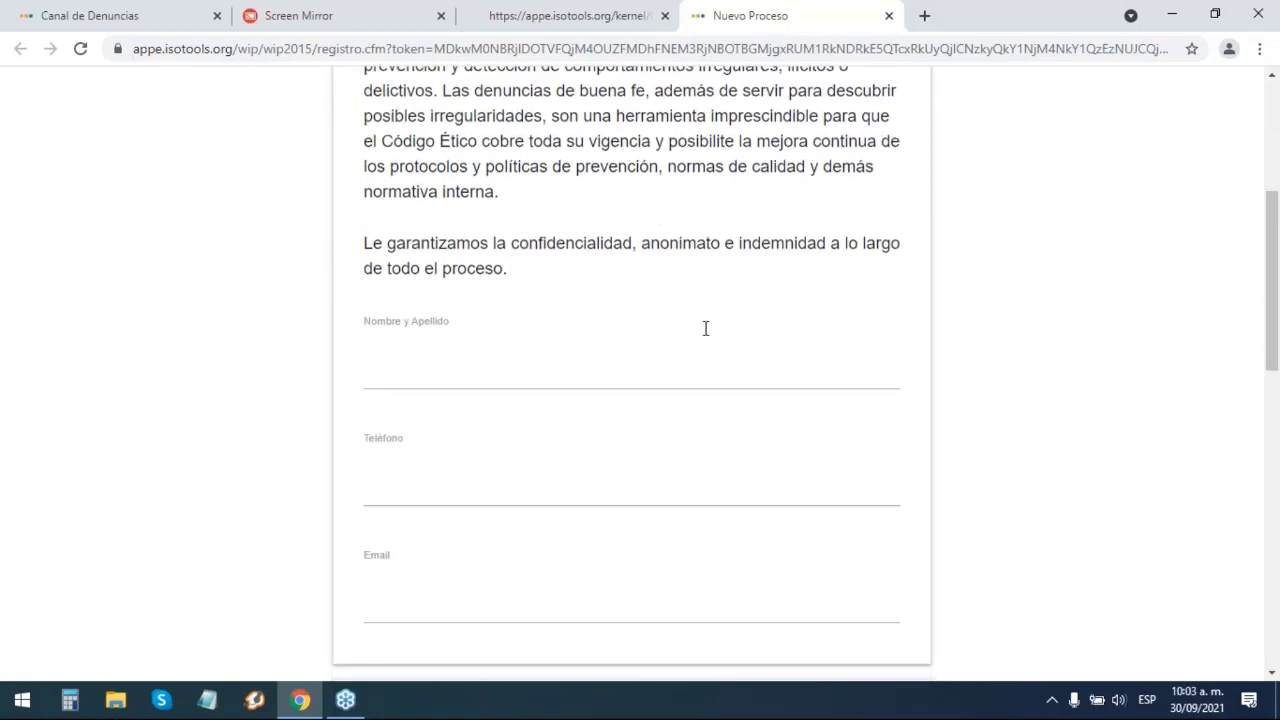
scroll(708, 340, "down", 1)
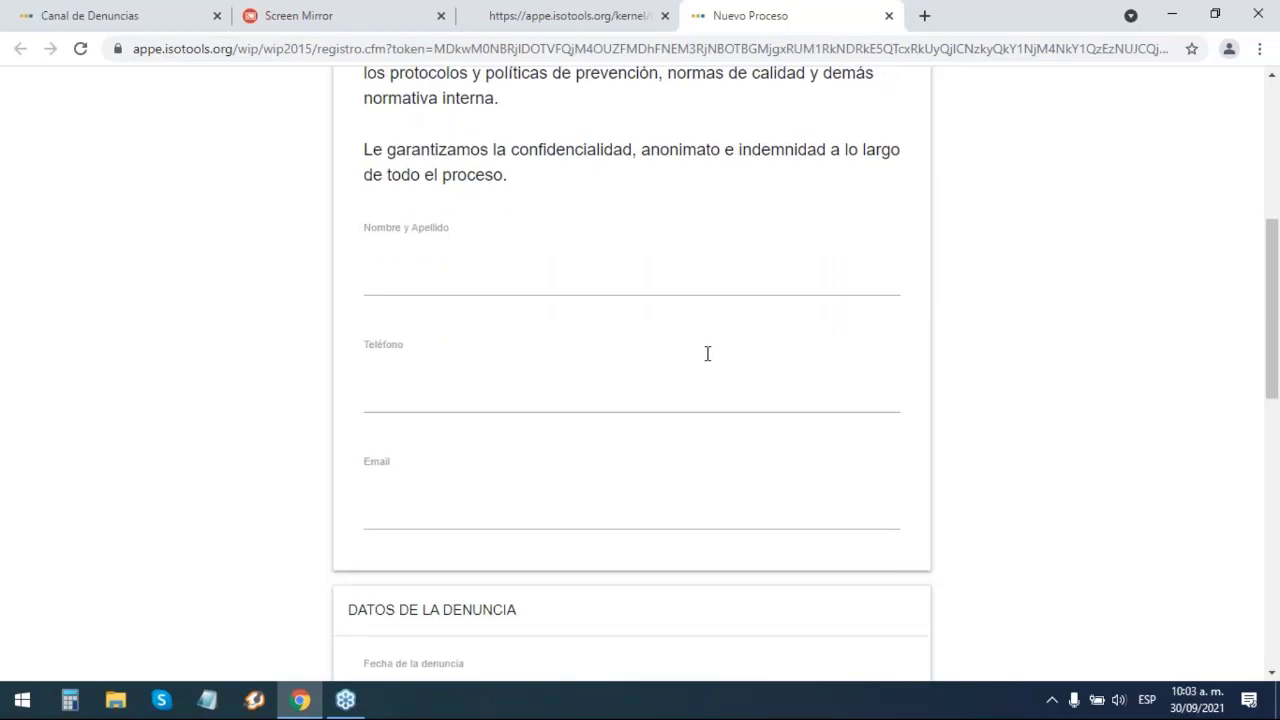
scroll(648, 260, "down", 3)
scroll(660, 260, "down", 1)
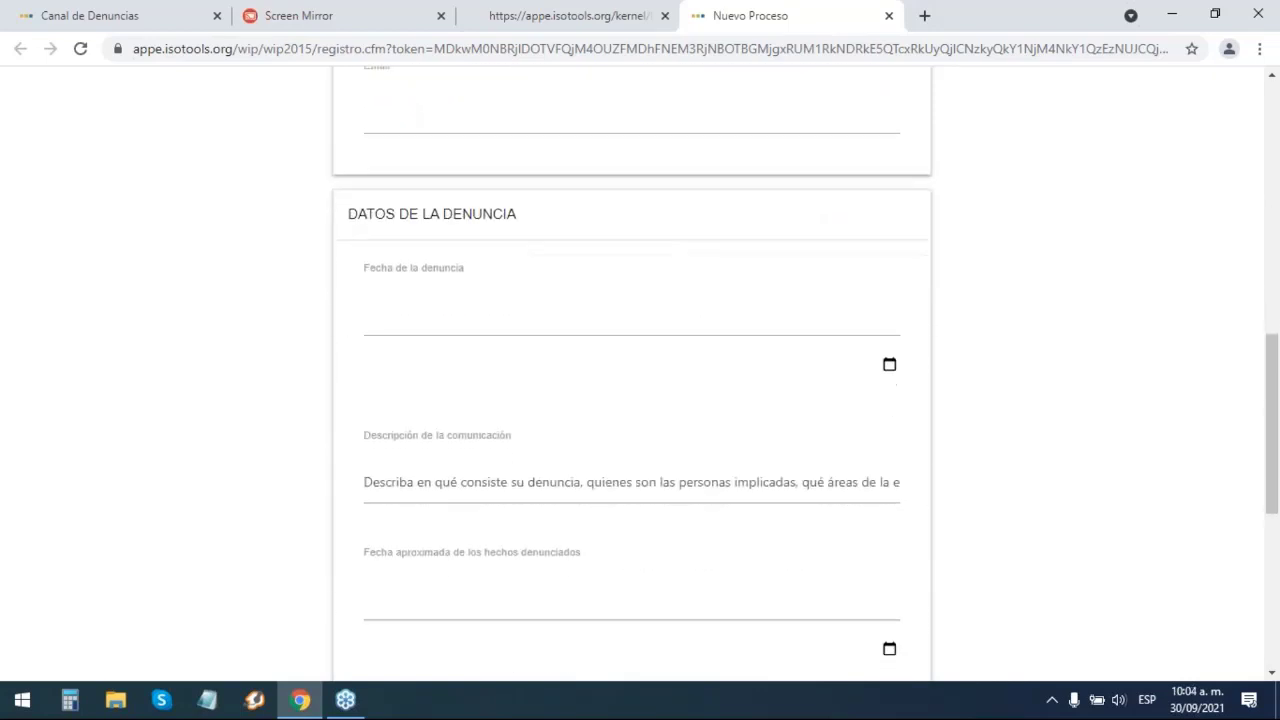
scroll(673, 400, "down", 5)
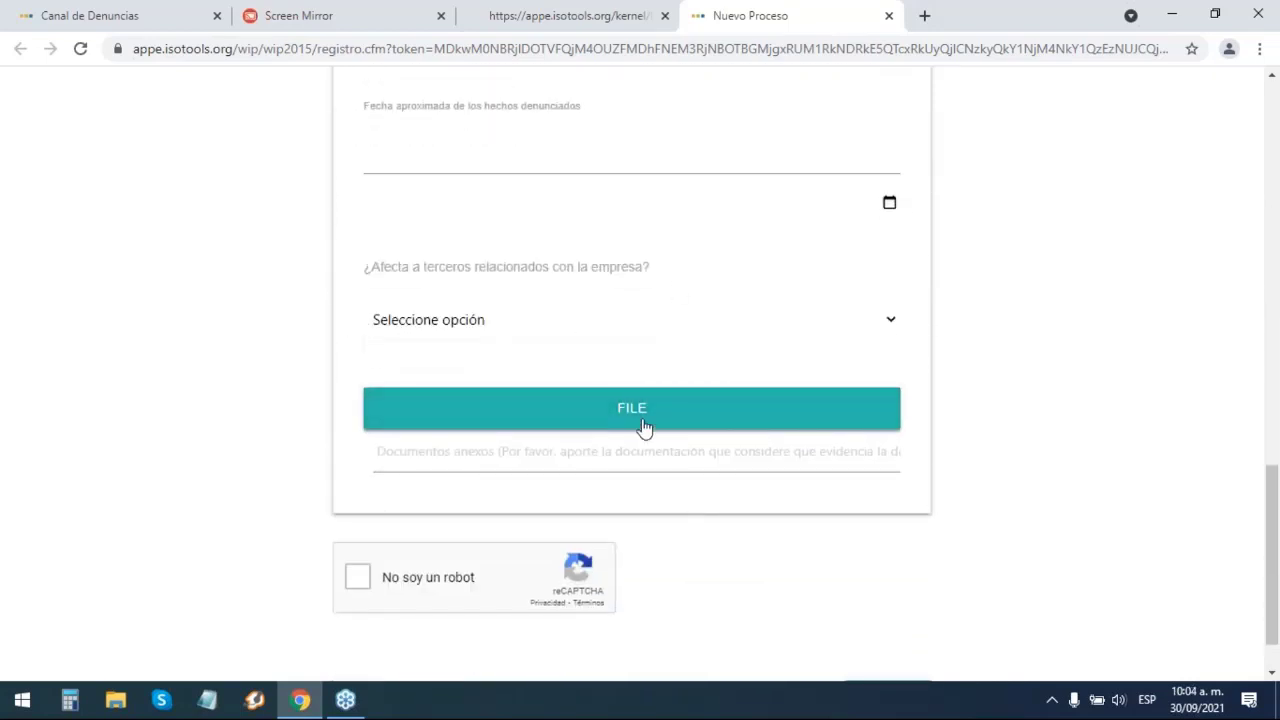
- Return to the Canal de Denuncias list, open the complaint about irregularities in código ético compliance, and review its Ingreso de Denuncias section
left_click(130, 15)
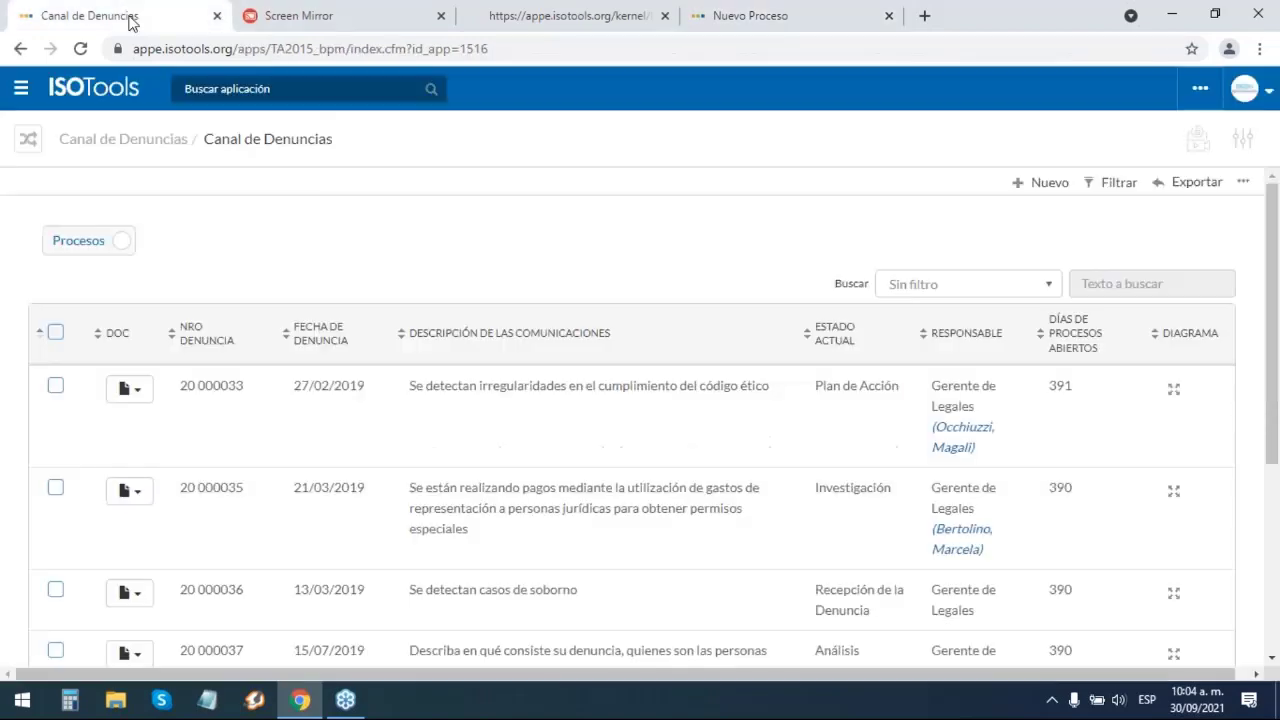
scroll(888, 420, "down", 3)
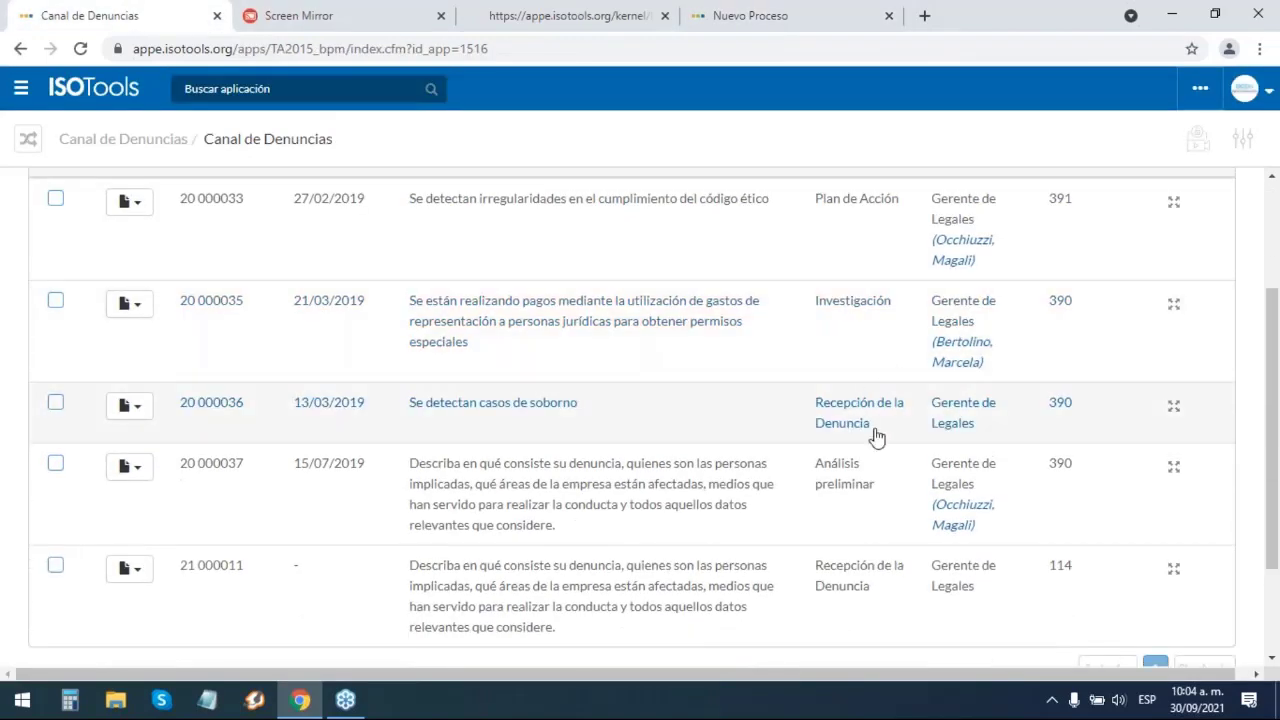
scroll(838, 553, "up", 3)
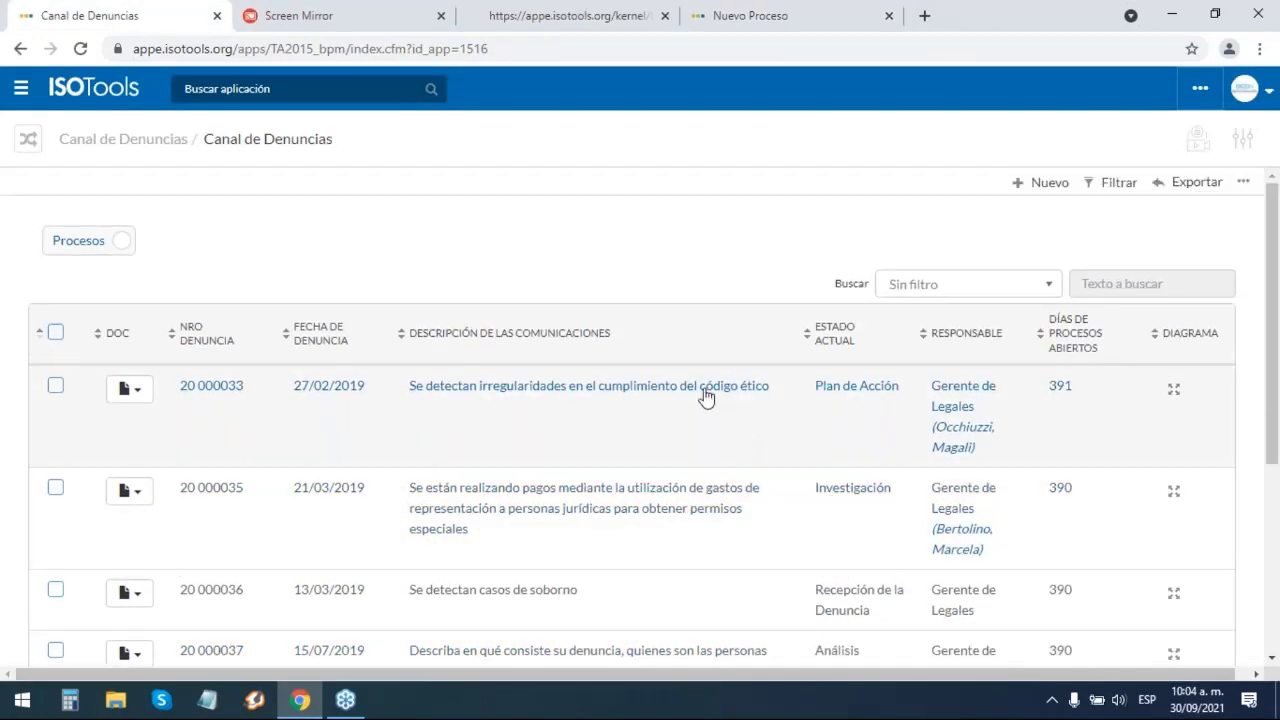
left_click(703, 389)
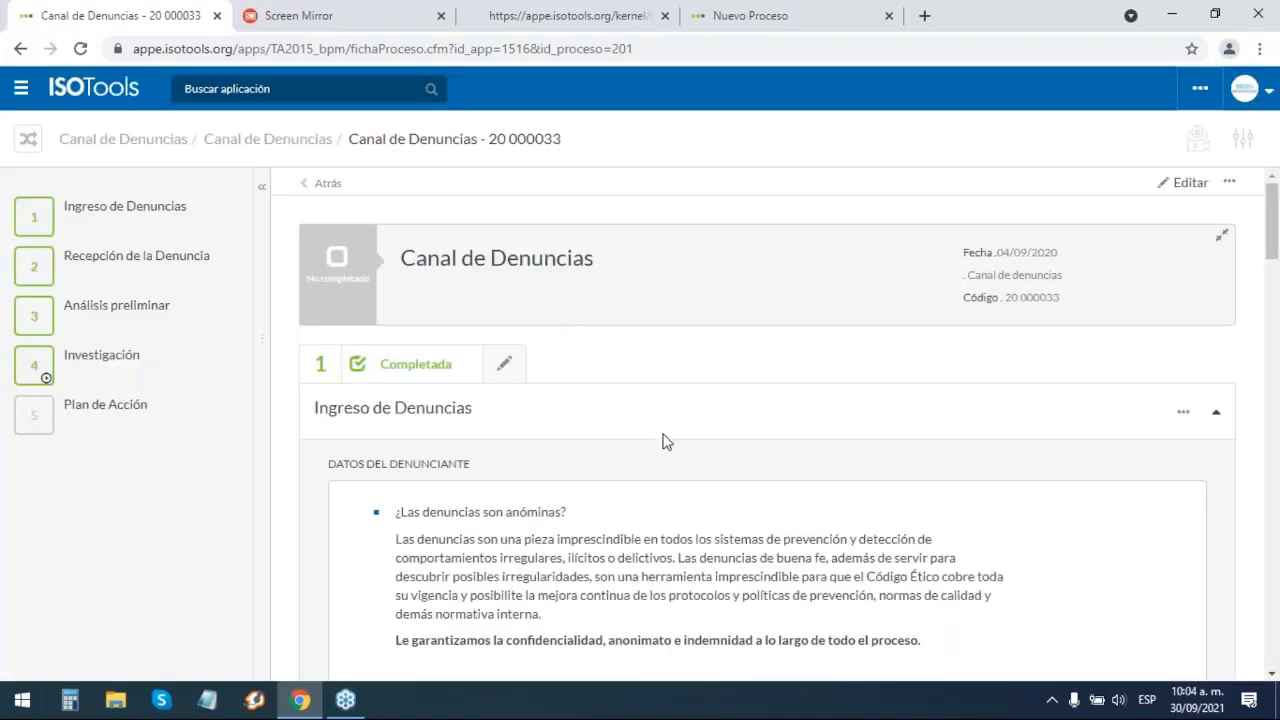
scroll(662, 441, "down", 2)
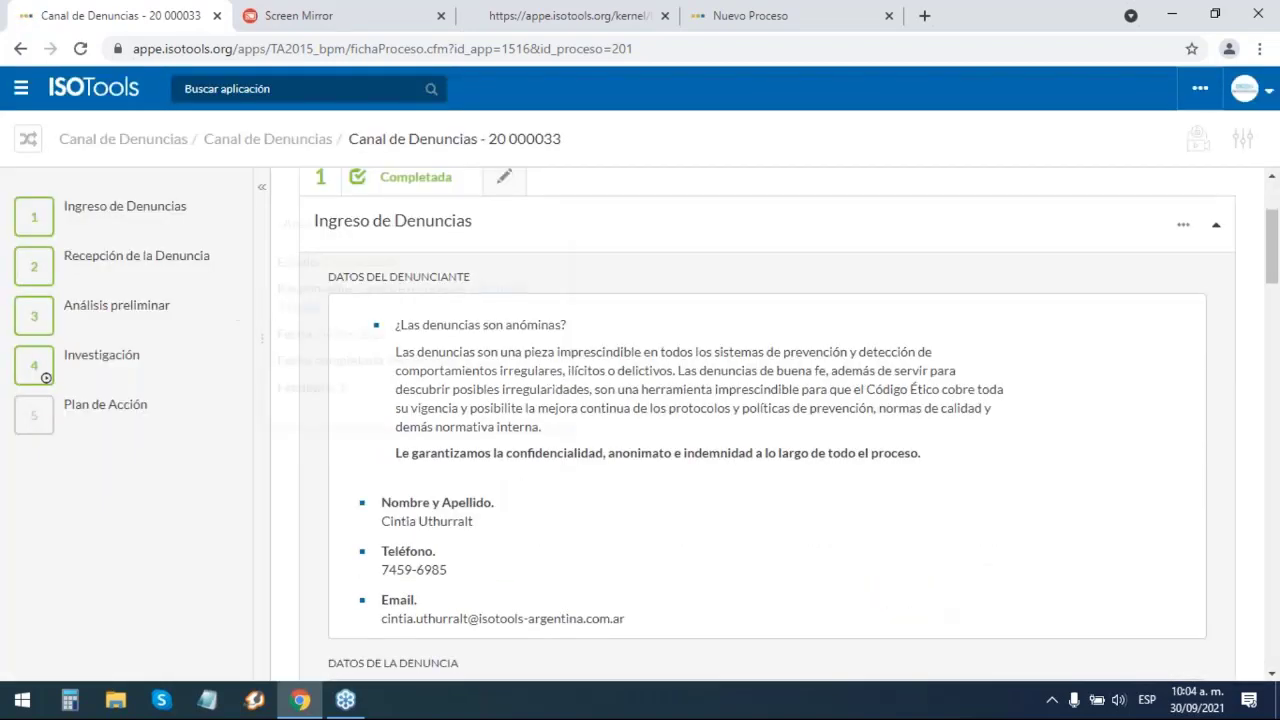
- Review the complaint's Recepción de la Denuncia section, open the content preview of Comunicación de la denuncia, and close it
left_click(143, 255)
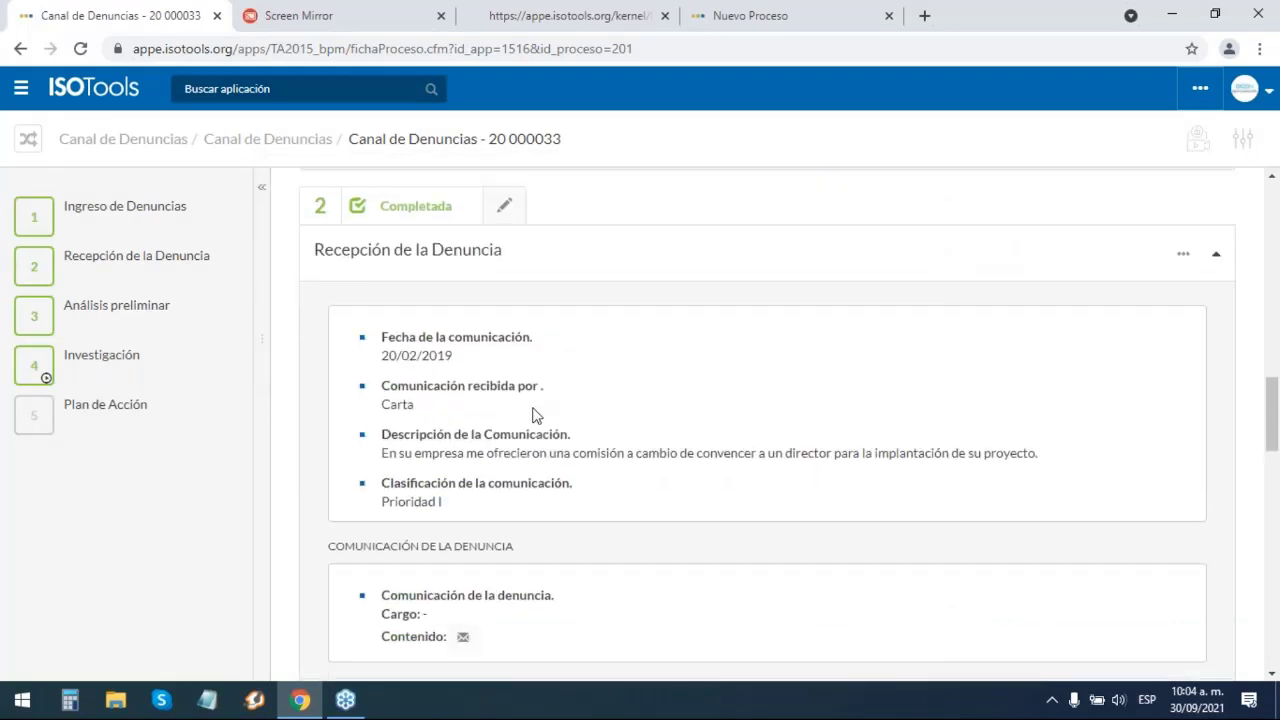
scroll(529, 455, "down", 1)
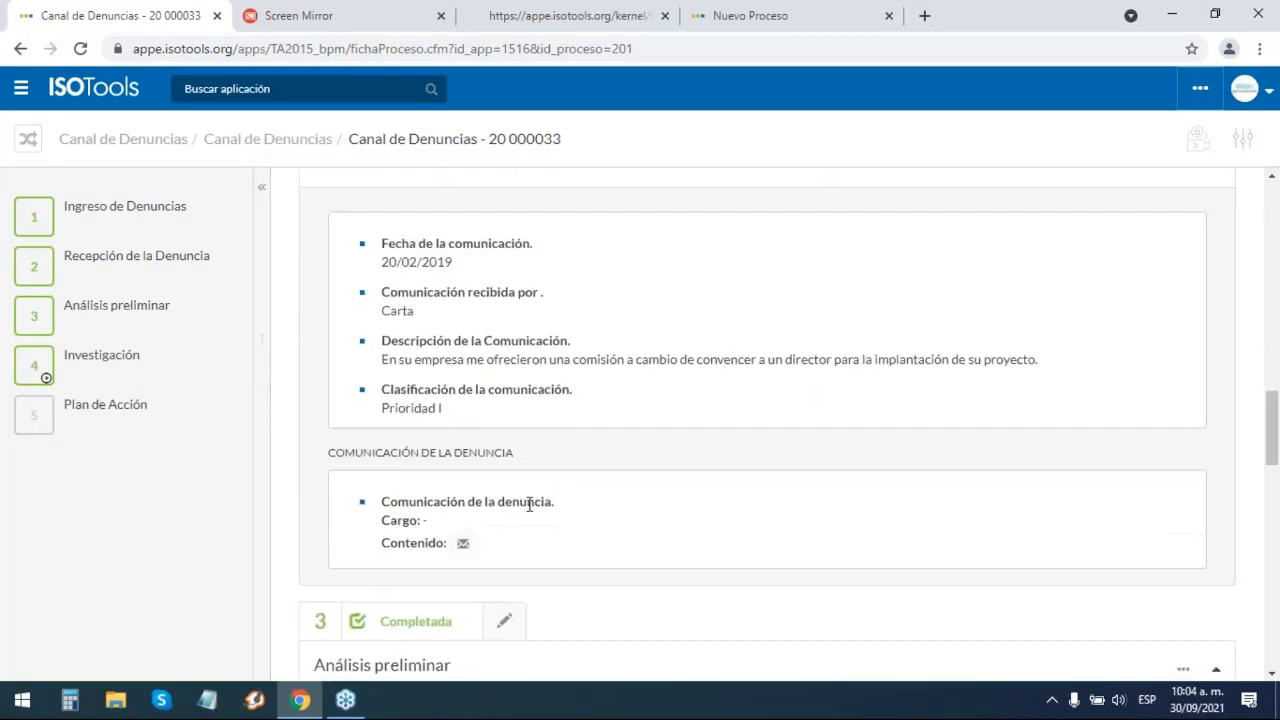
left_click(463, 545)
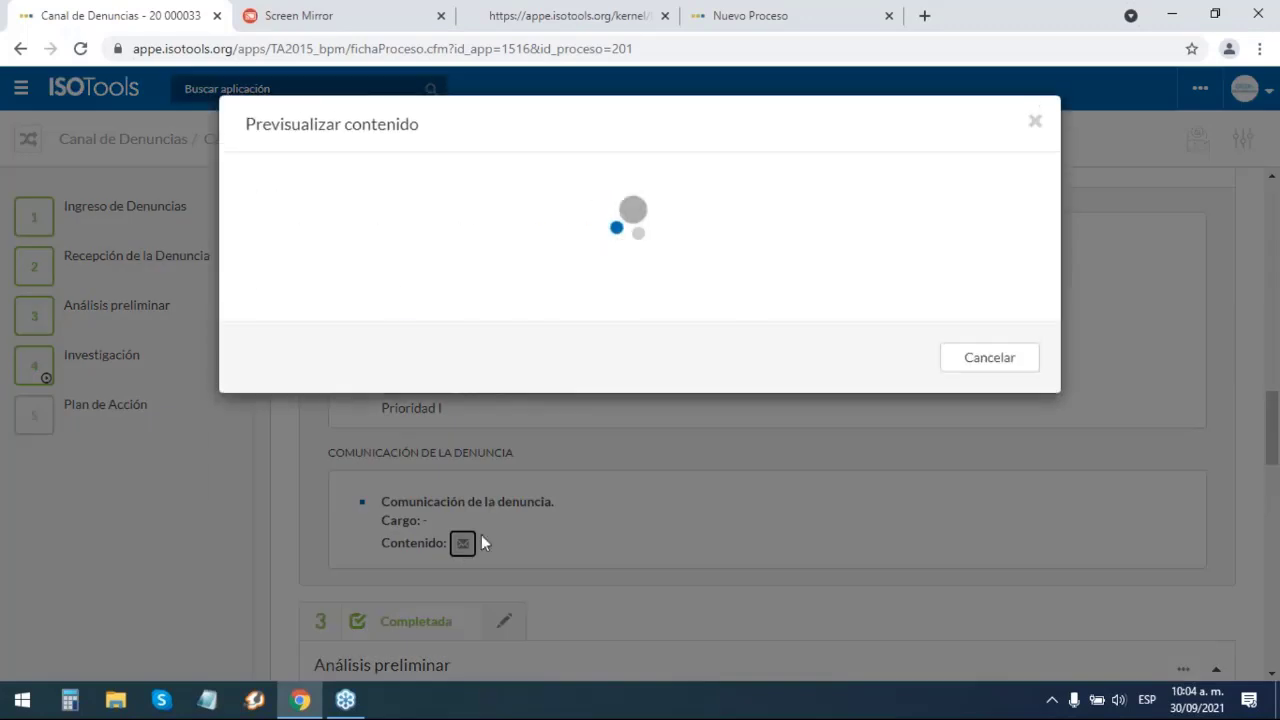
left_click(1035, 122)
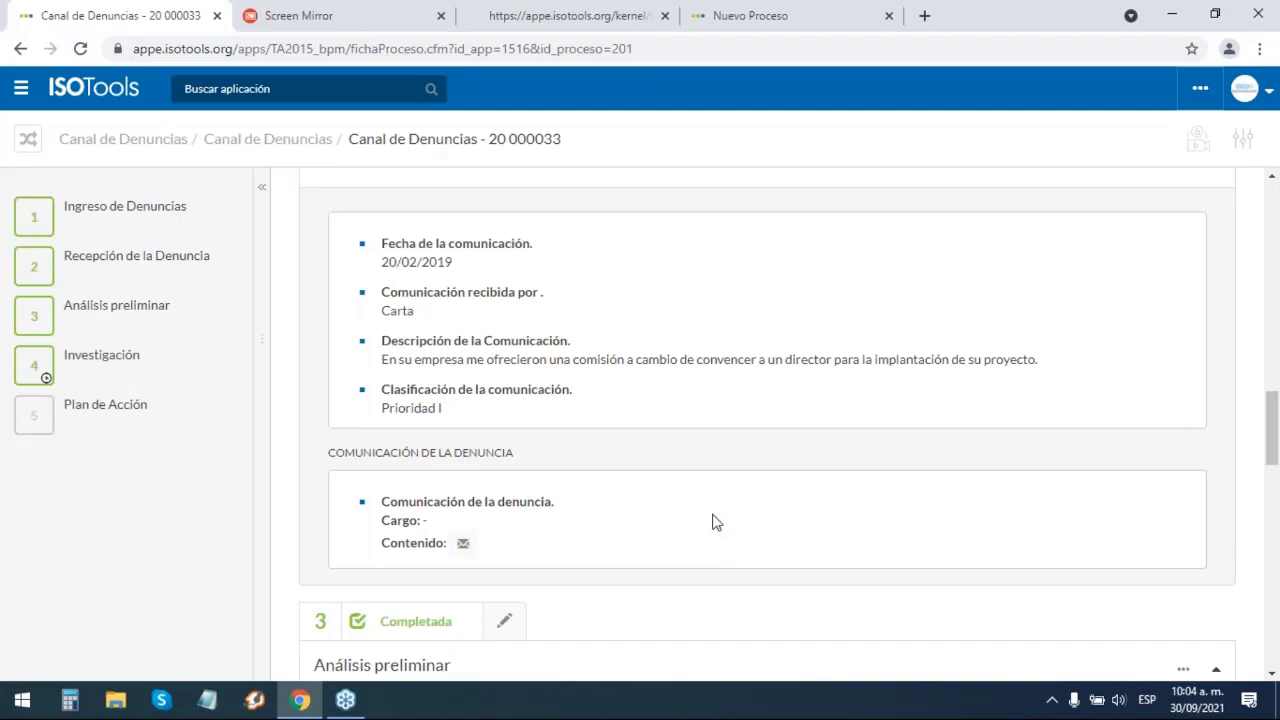
- Examine the complaint's Análisis preliminar decision and the Investigación section with its detail, result and task list
scroll(700, 517, "down", 2)
scroll(705, 515, "down", 1)
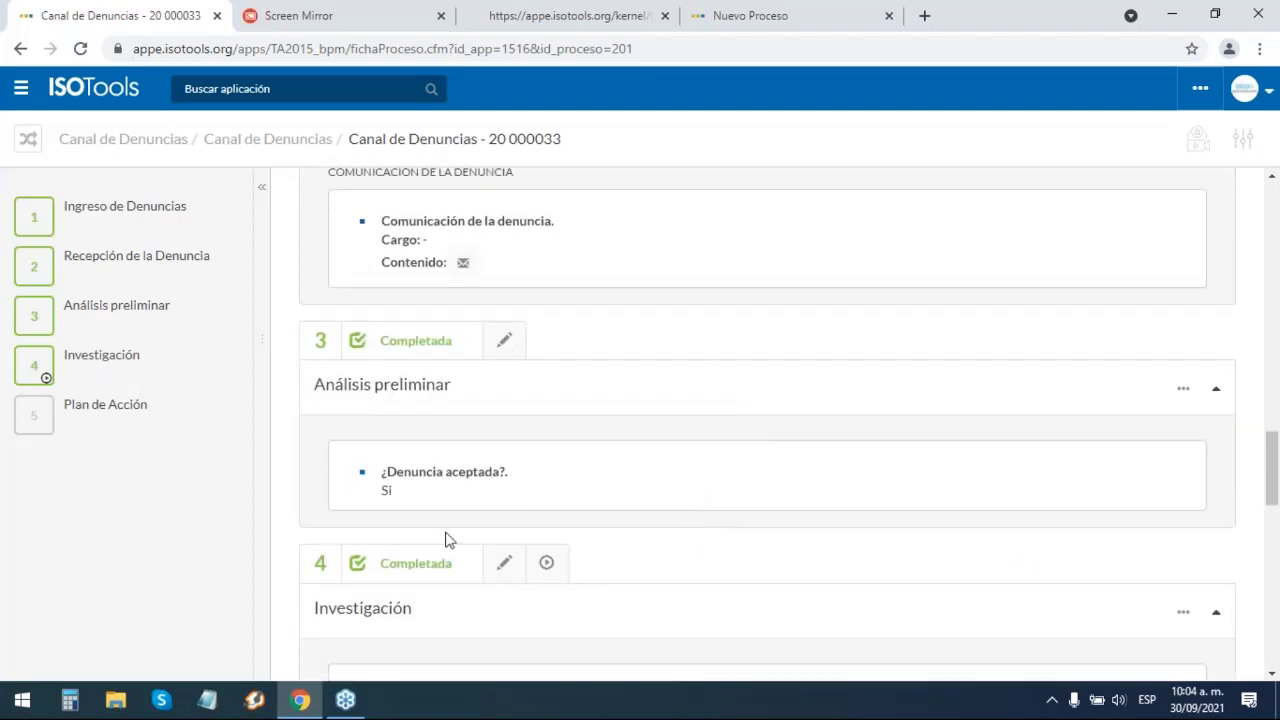
scroll(508, 466, "down", 1)
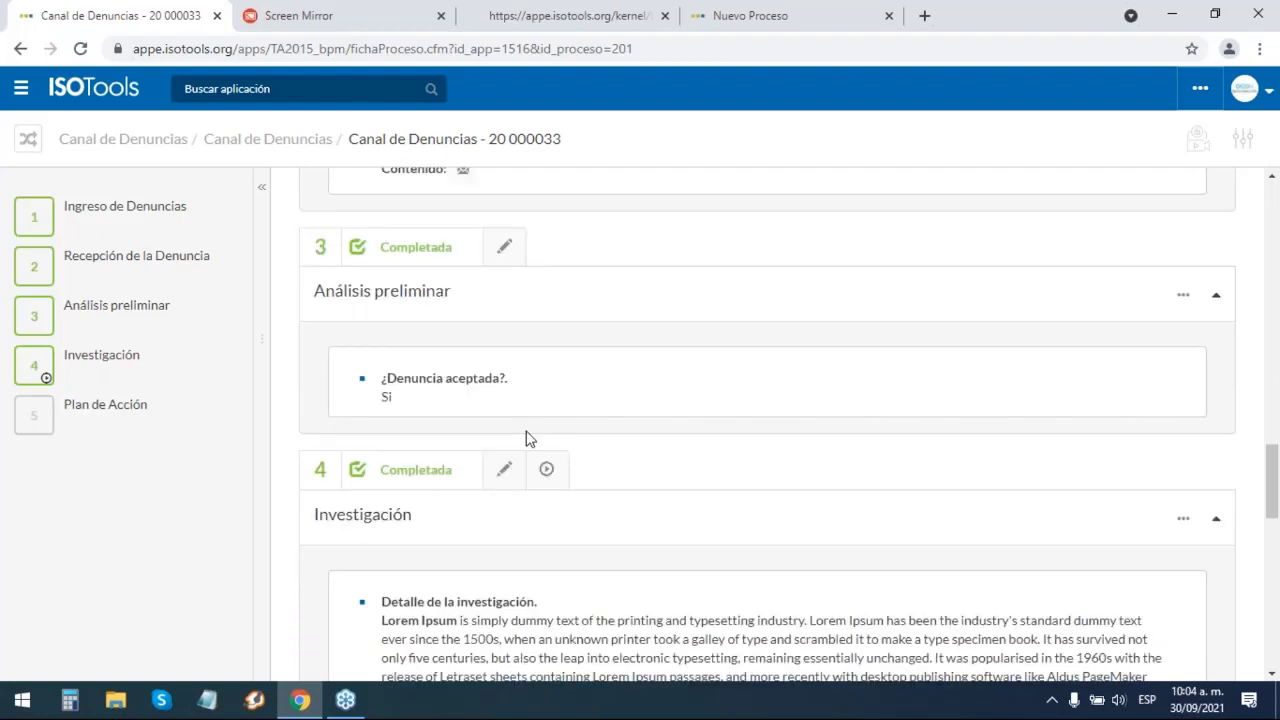
scroll(540, 435, "down", 2)
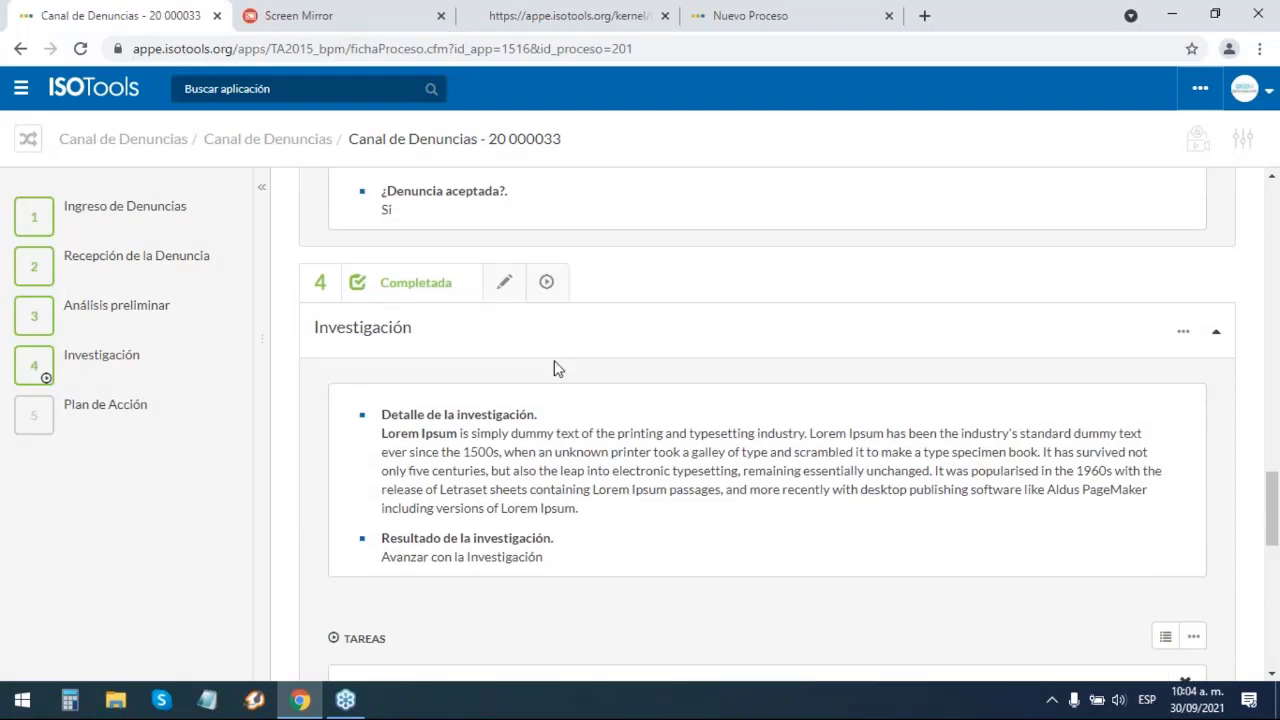
scroll(550, 468, "down", 2)
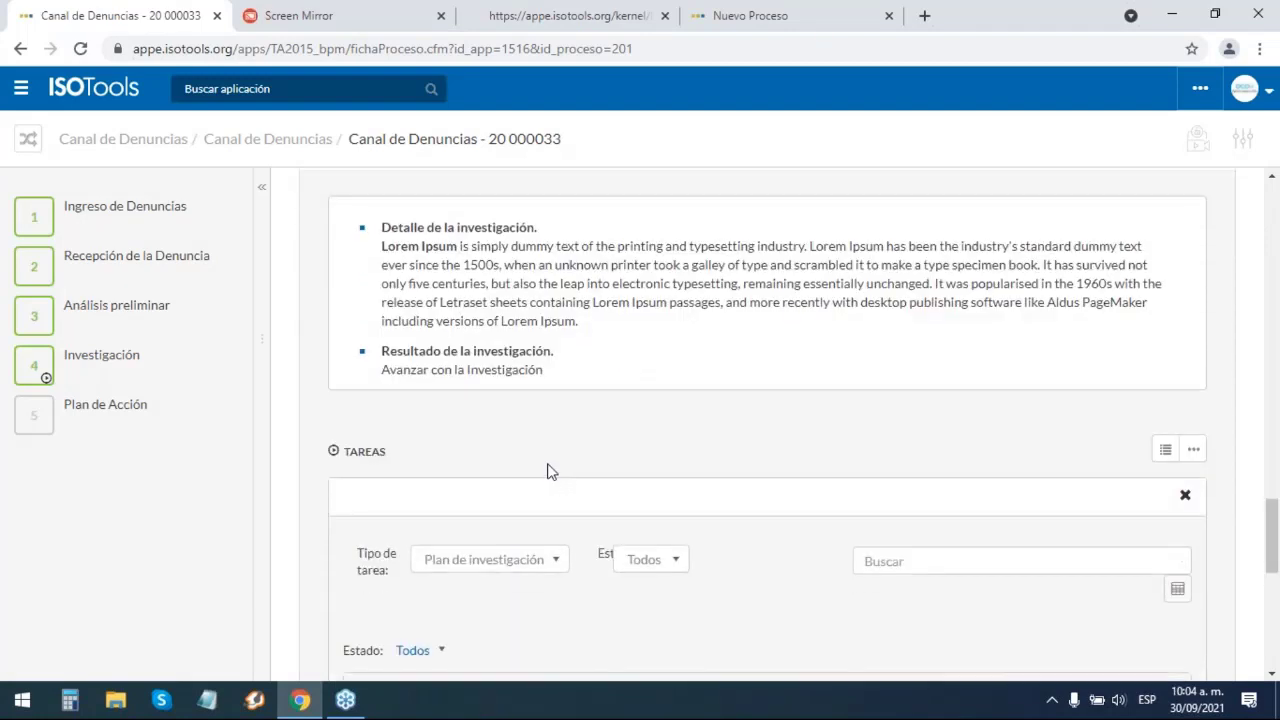
scroll(548, 474, "down", 1)
scroll(548, 474, "down", 2)
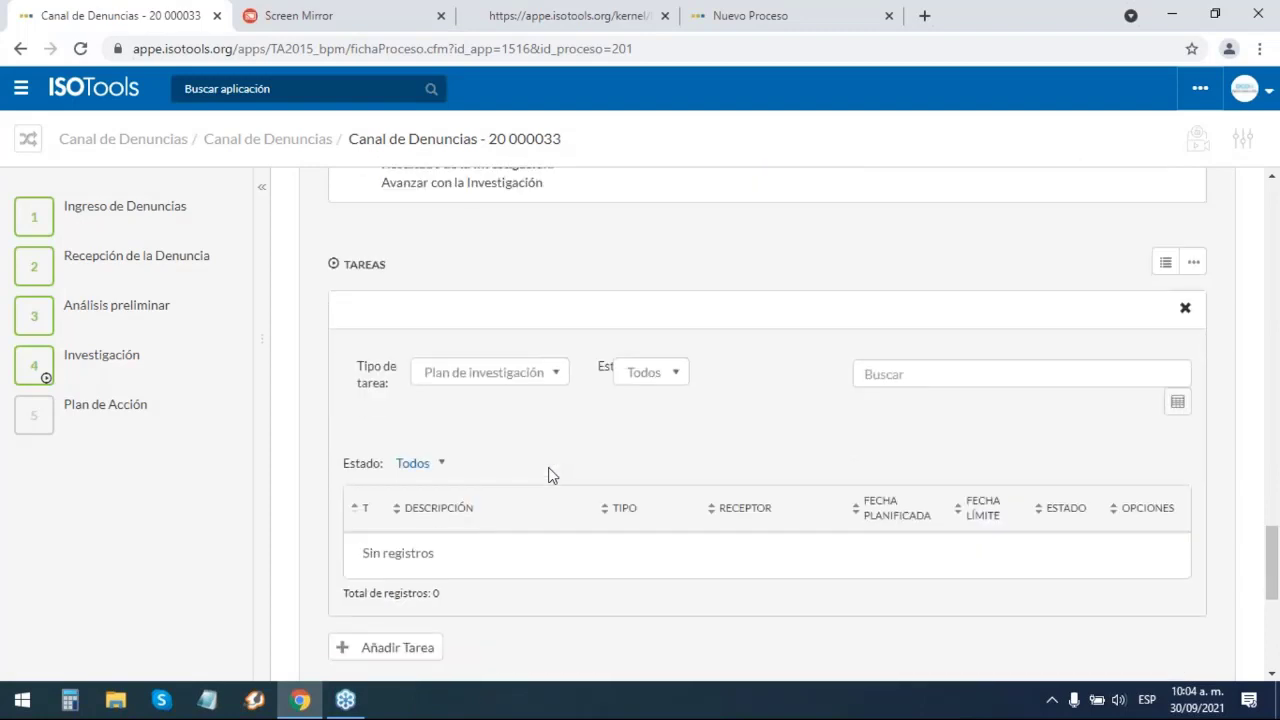
scroll(548, 477, "up", 1)
scroll(548, 470, "down", 1)
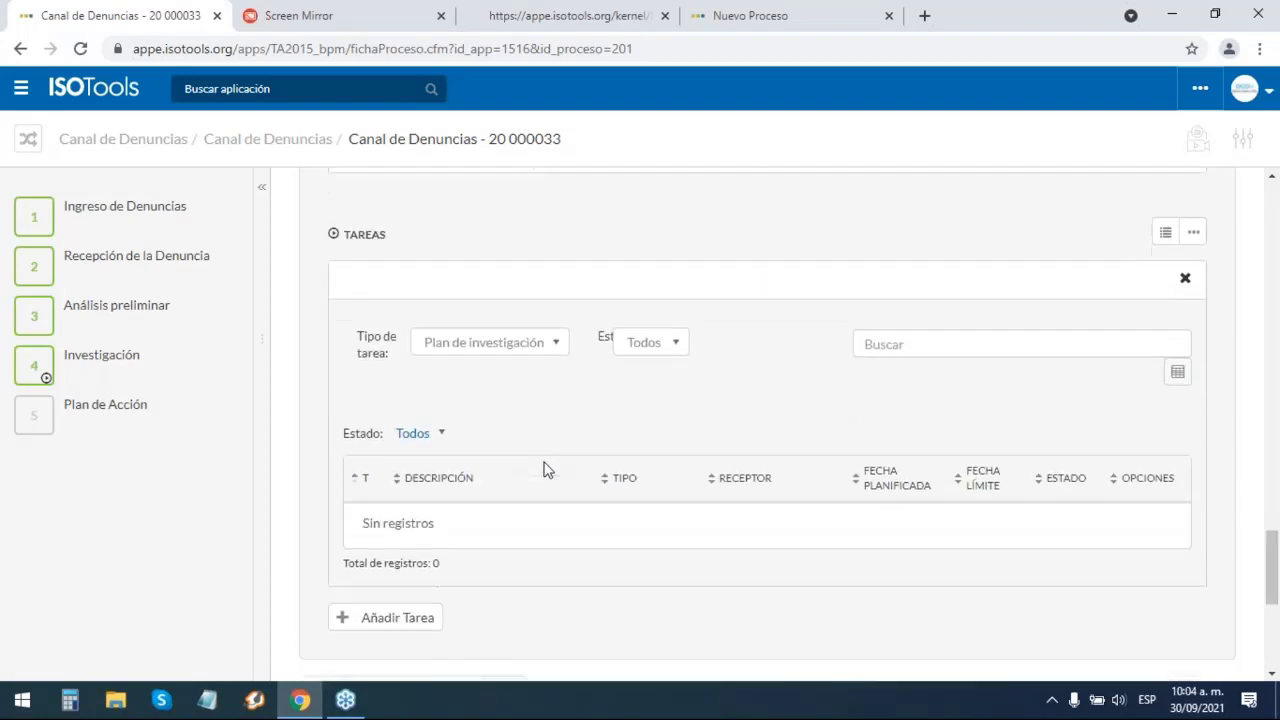
- Review the related action plans in the complaint's Plan de Acción section
scroll(548, 470, "down", 2)
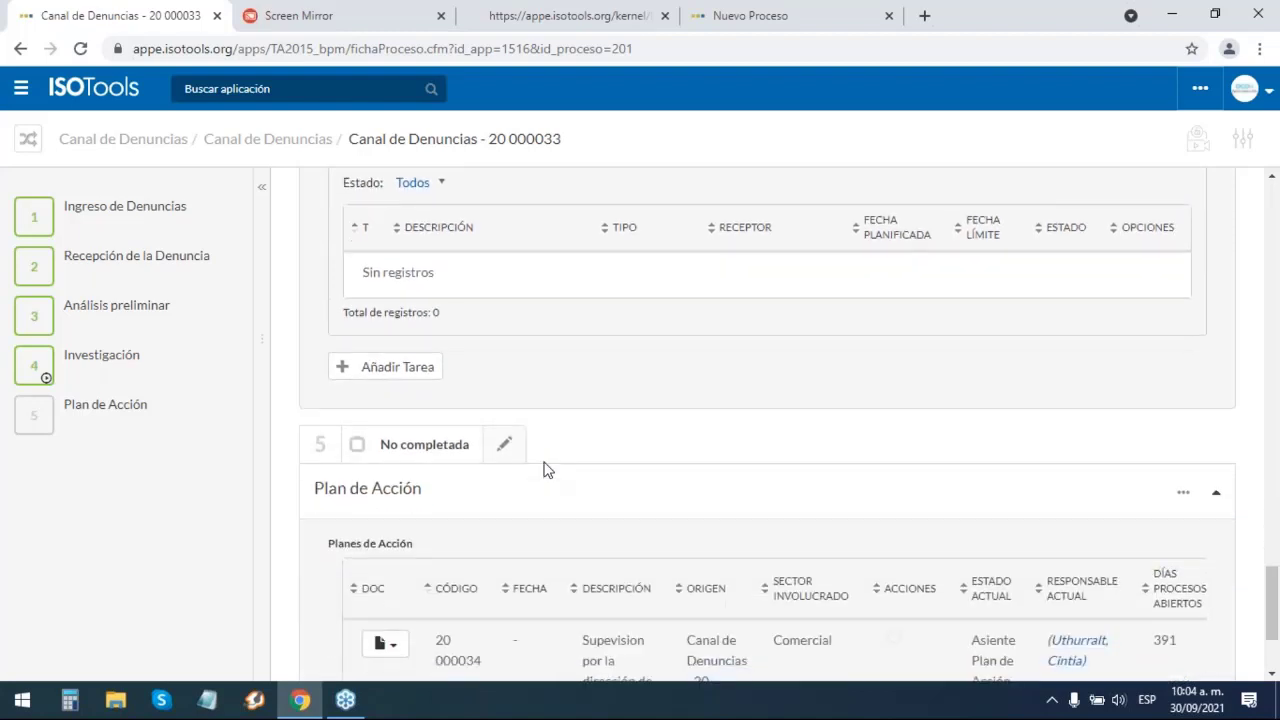
scroll(548, 470, "down", 1)
scroll(545, 472, "down", 1)
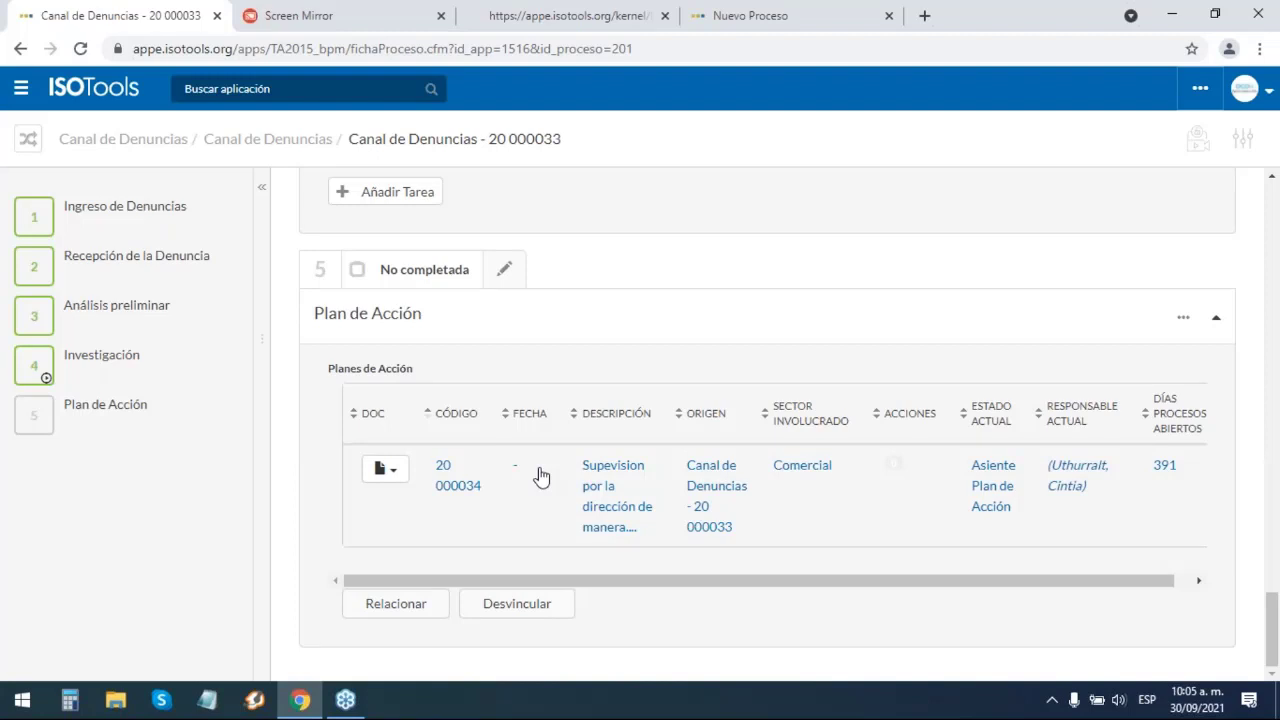
- Search the applications for "bus" and open the Qlik Sense hub with the ISOTools_Demo dashboards
left_click(339, 90)
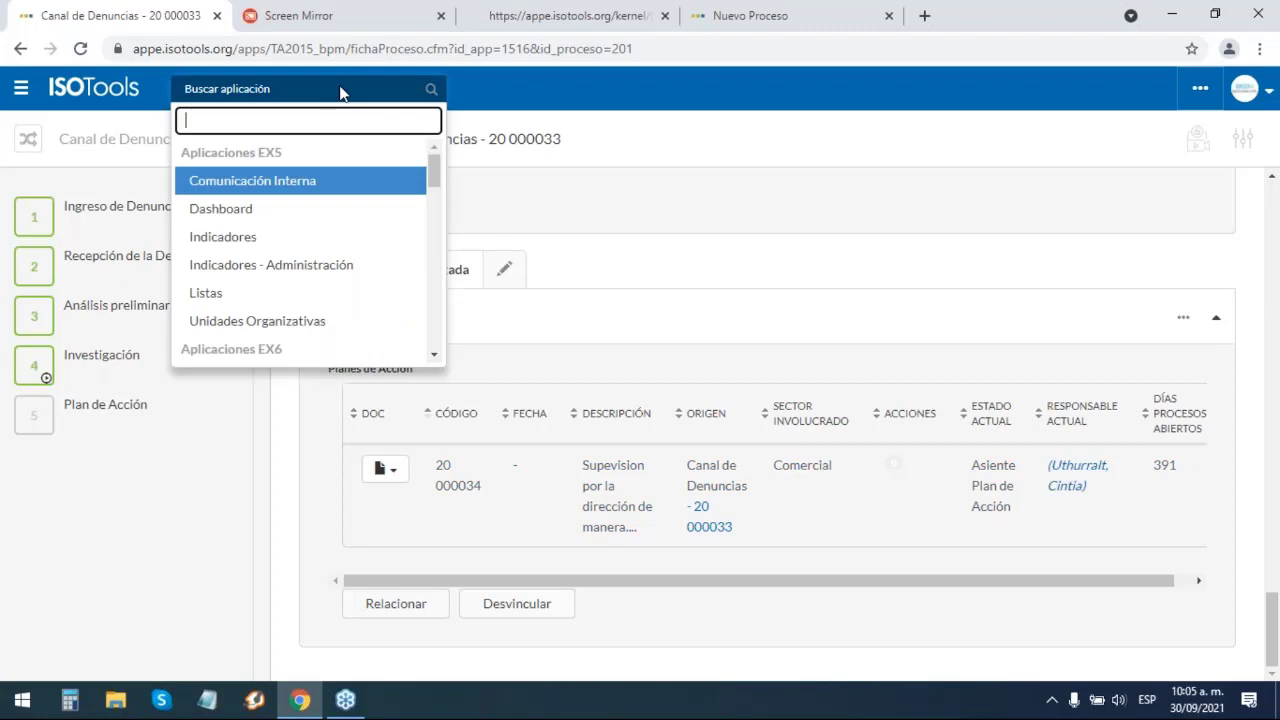
type("bus")
key("Return")
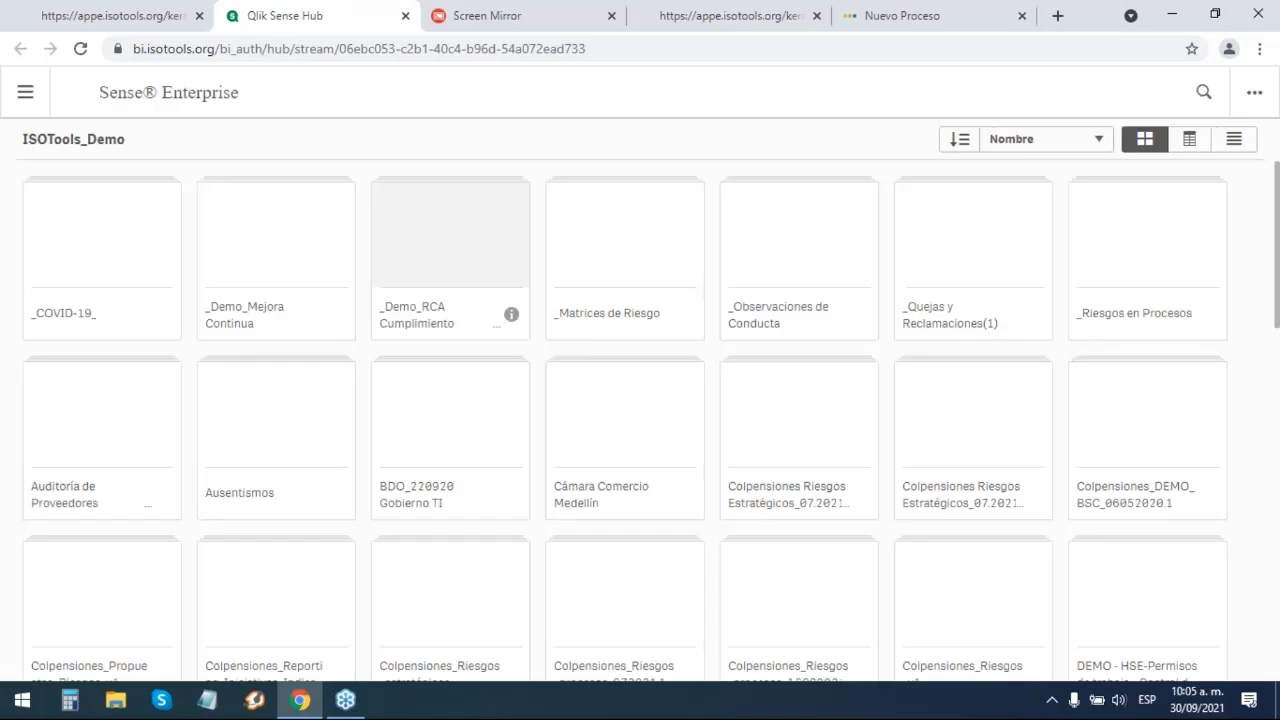
- Open the Demo 2 37001 Compliance y Antisoborno app and its first public Canal de Denuncias sheet
scroll(474, 291, "down", 2)
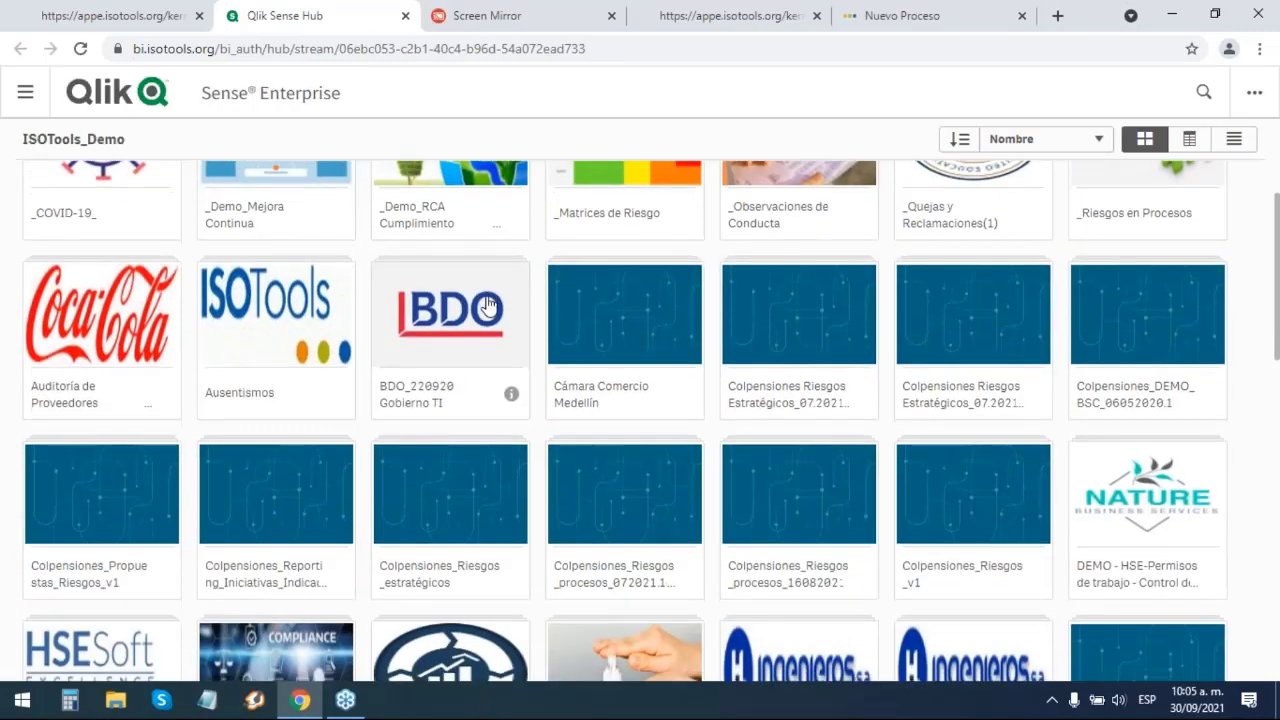
scroll(487, 305, "down", 5)
left_click(256, 530)
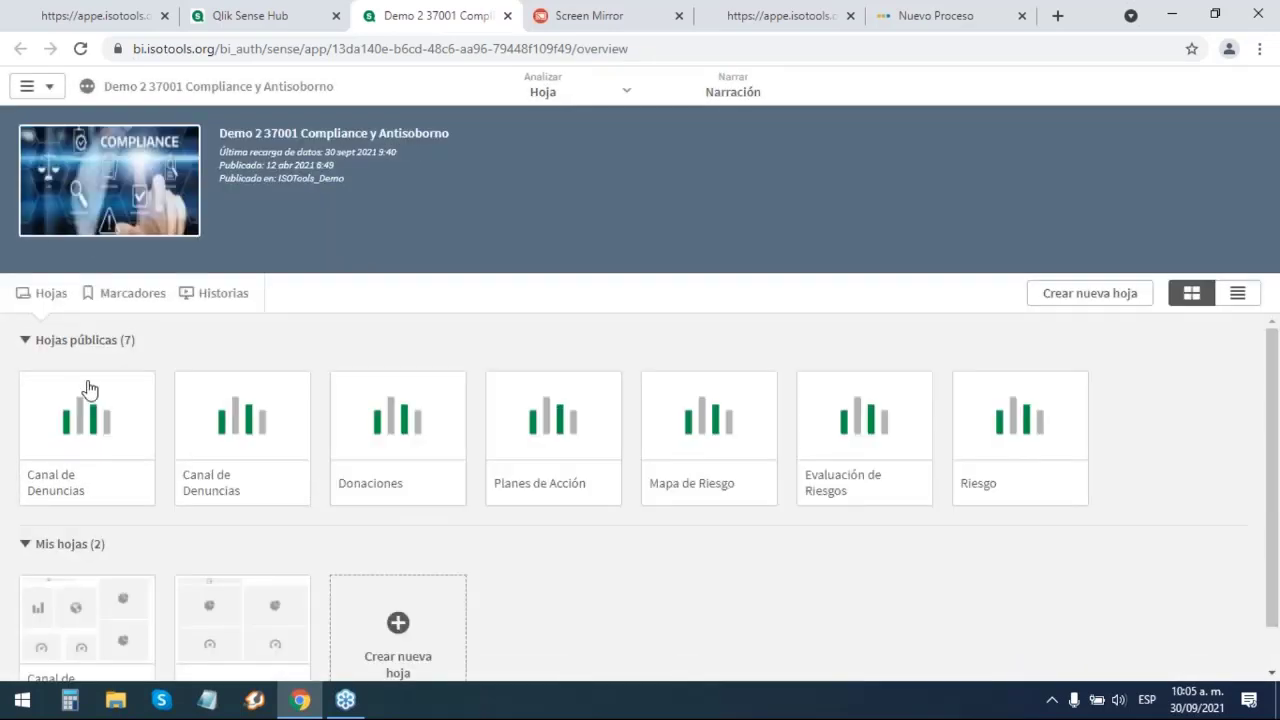
left_click(102, 414)
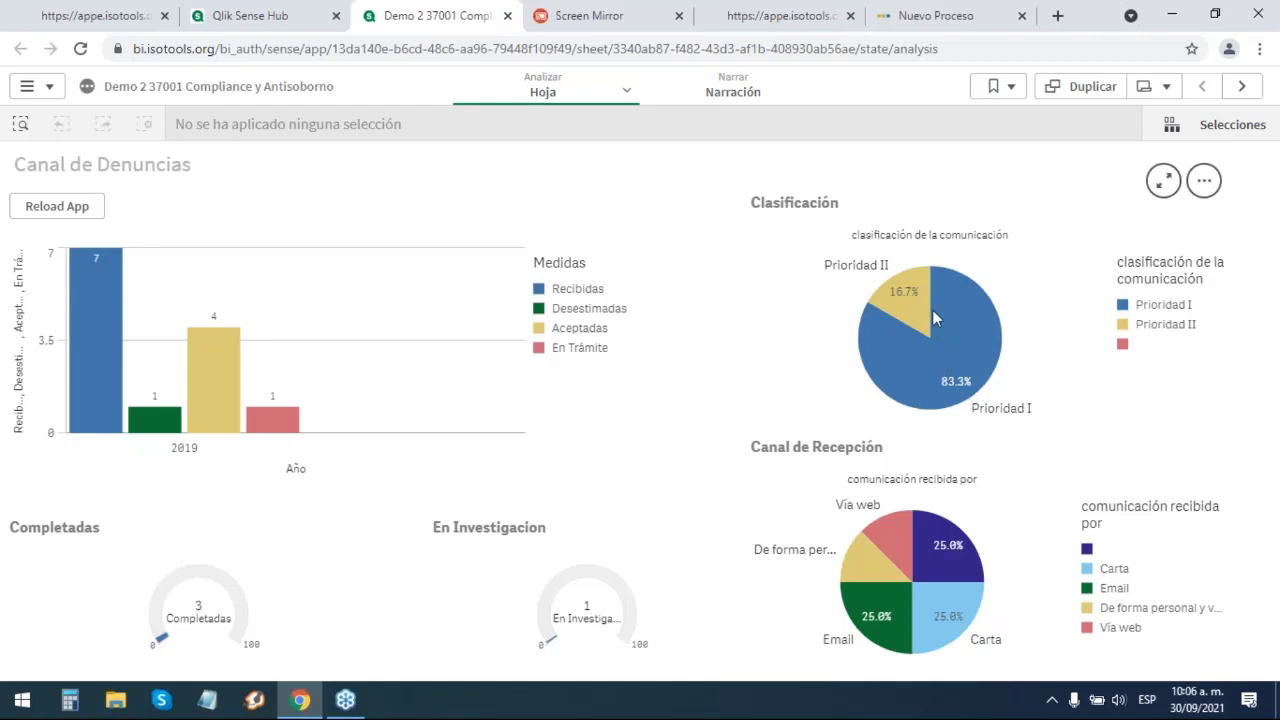
- Filter the complaints by classification Prioridad I and reception channel Carta, and review the investigation, status and detail data on the next Canal de Denuncias sheet
left_click(920, 343)
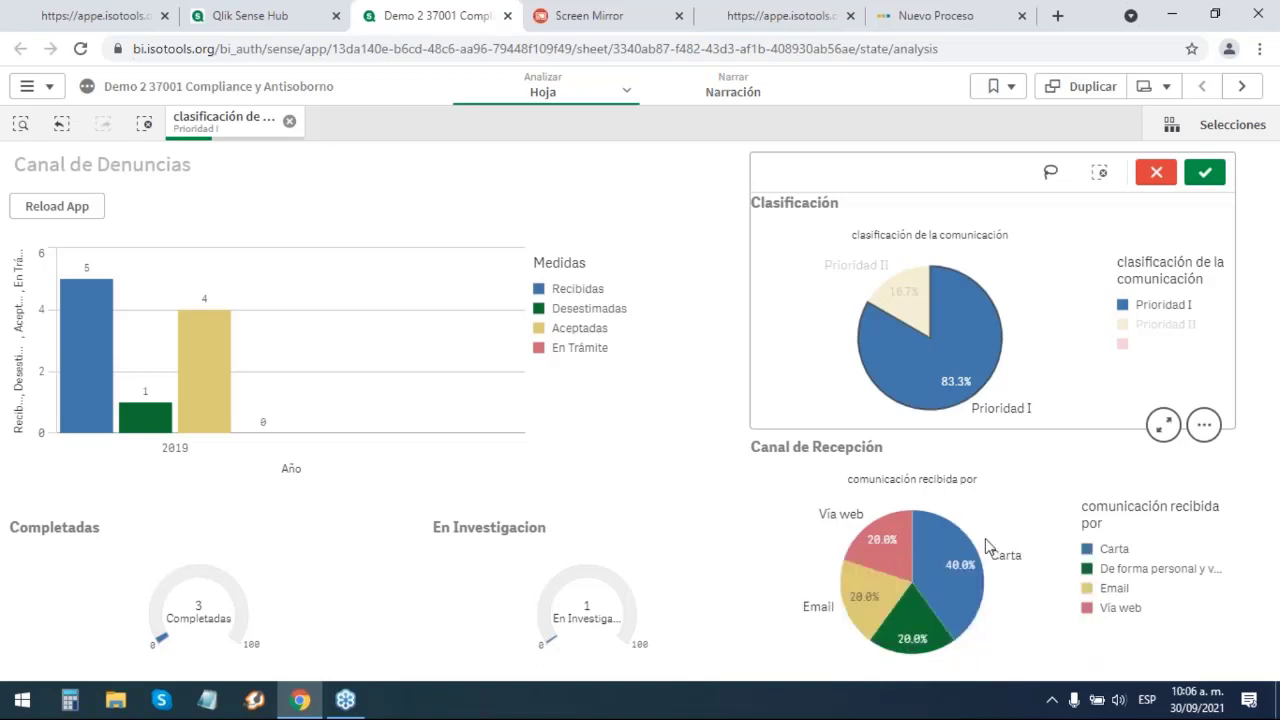
left_click(936, 579)
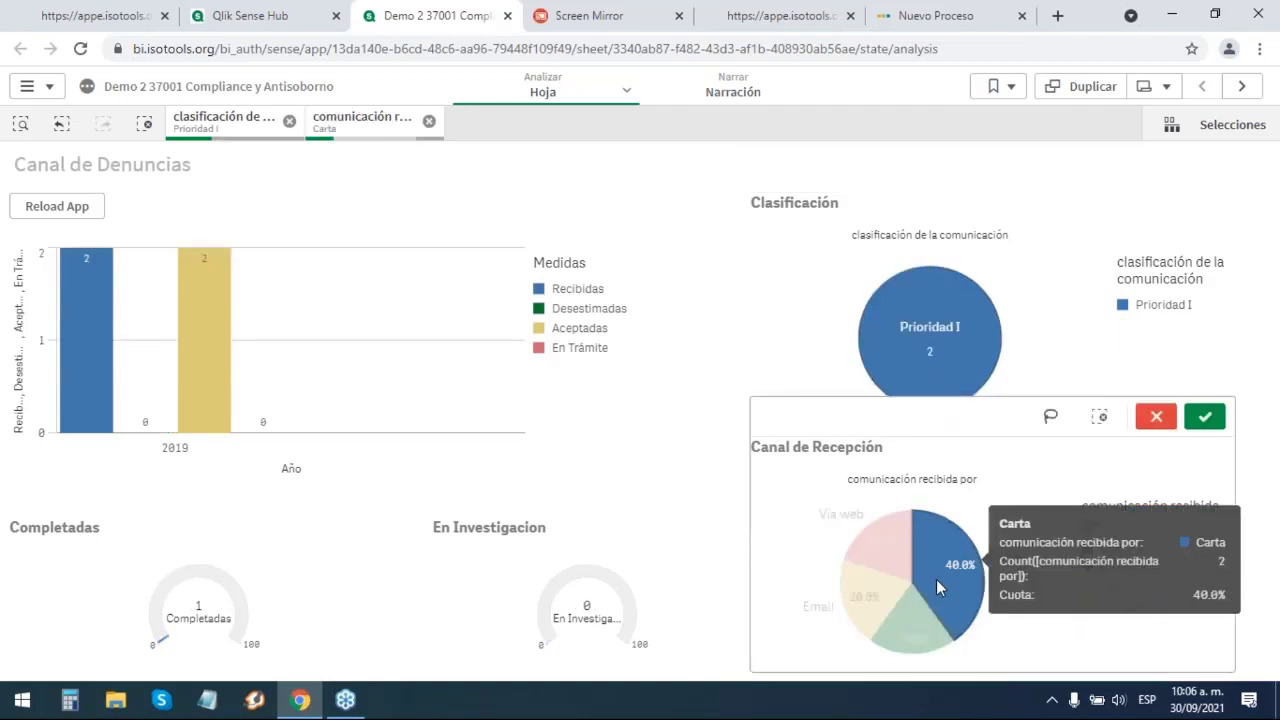
left_click(1241, 86)
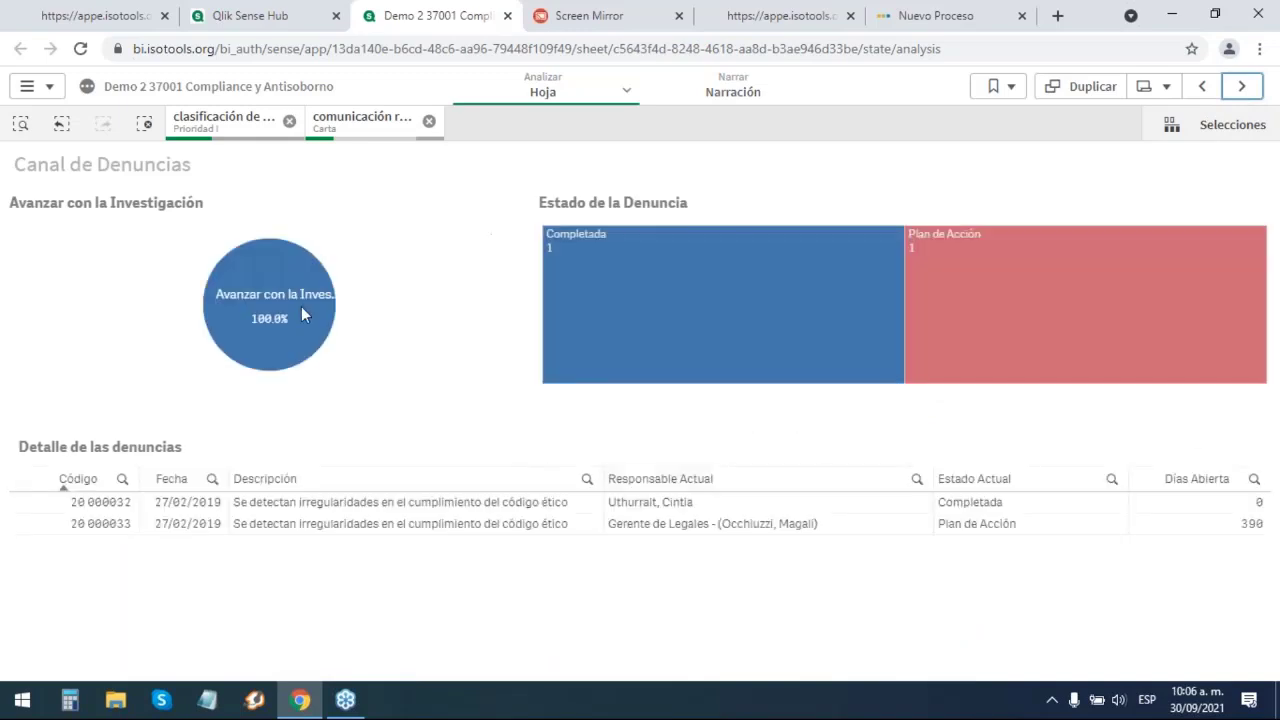
mouse_move(252, 376)
mouse_move(911, 209)
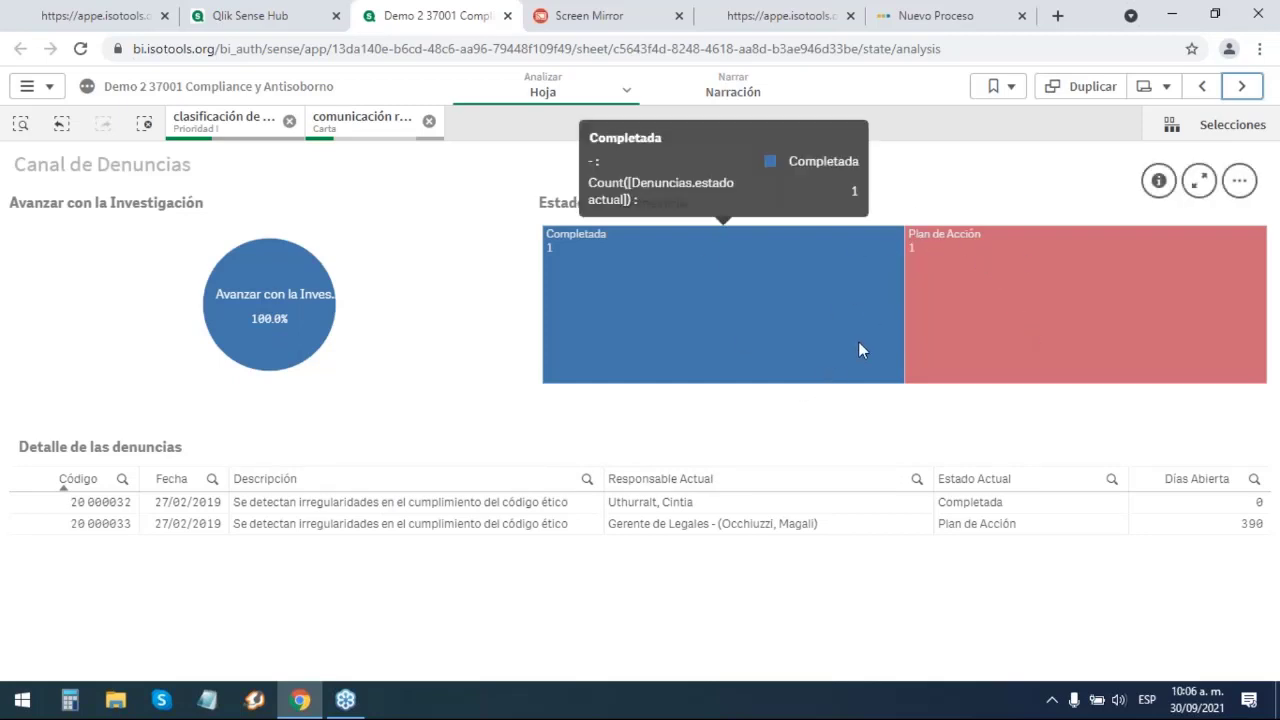
mouse_move(269, 510)
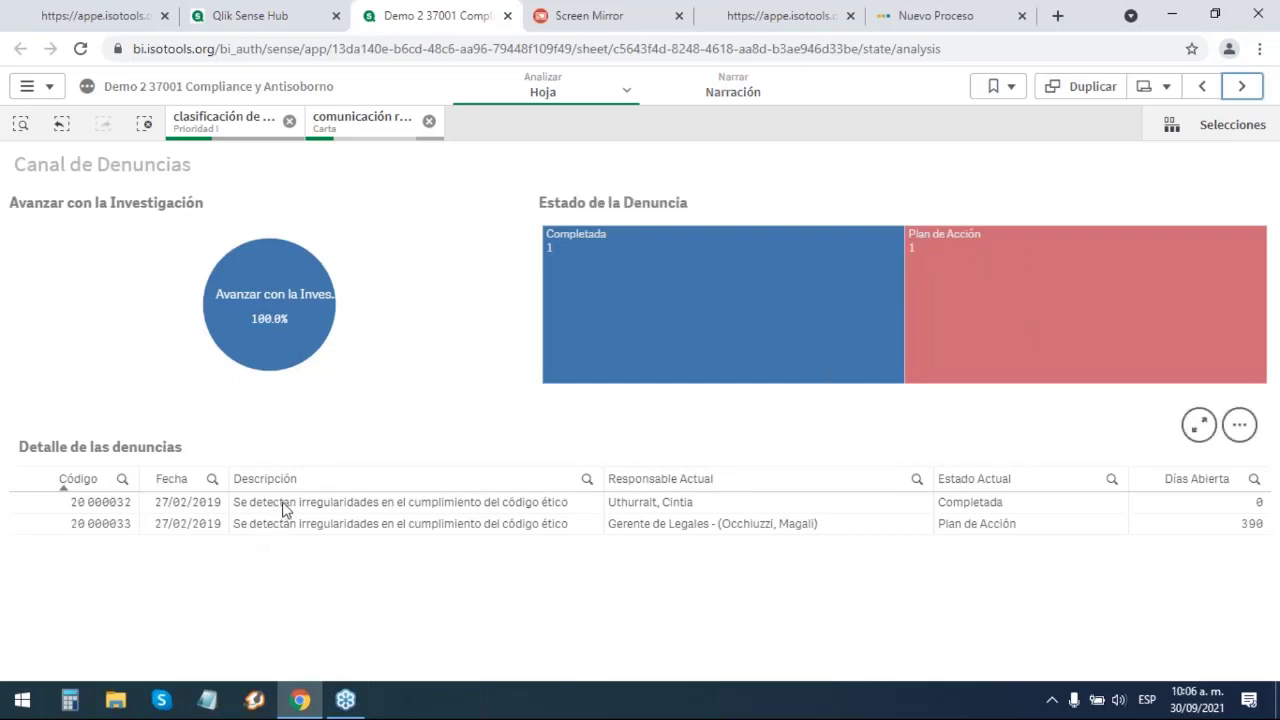